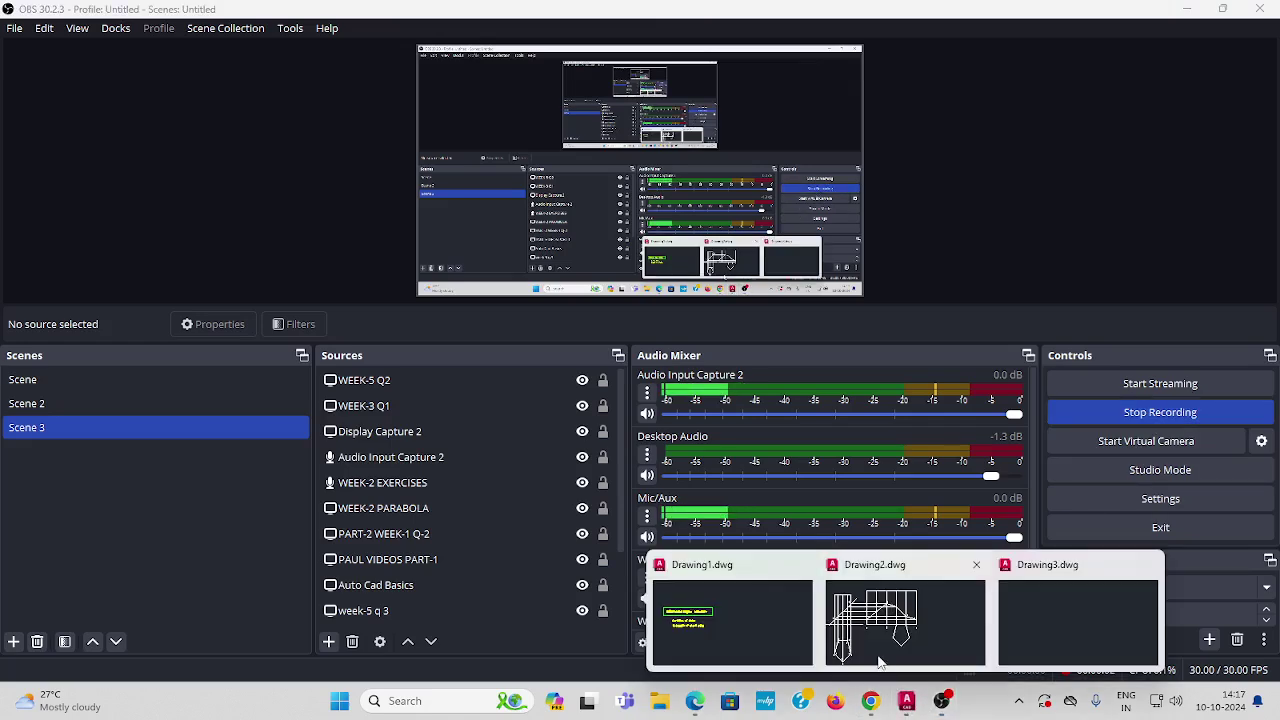
Switch to AutoCAD's Drawing1 with the cone problem and start a new blank drawing.
{"action": "left_click", "coordinate": [739, 627]}
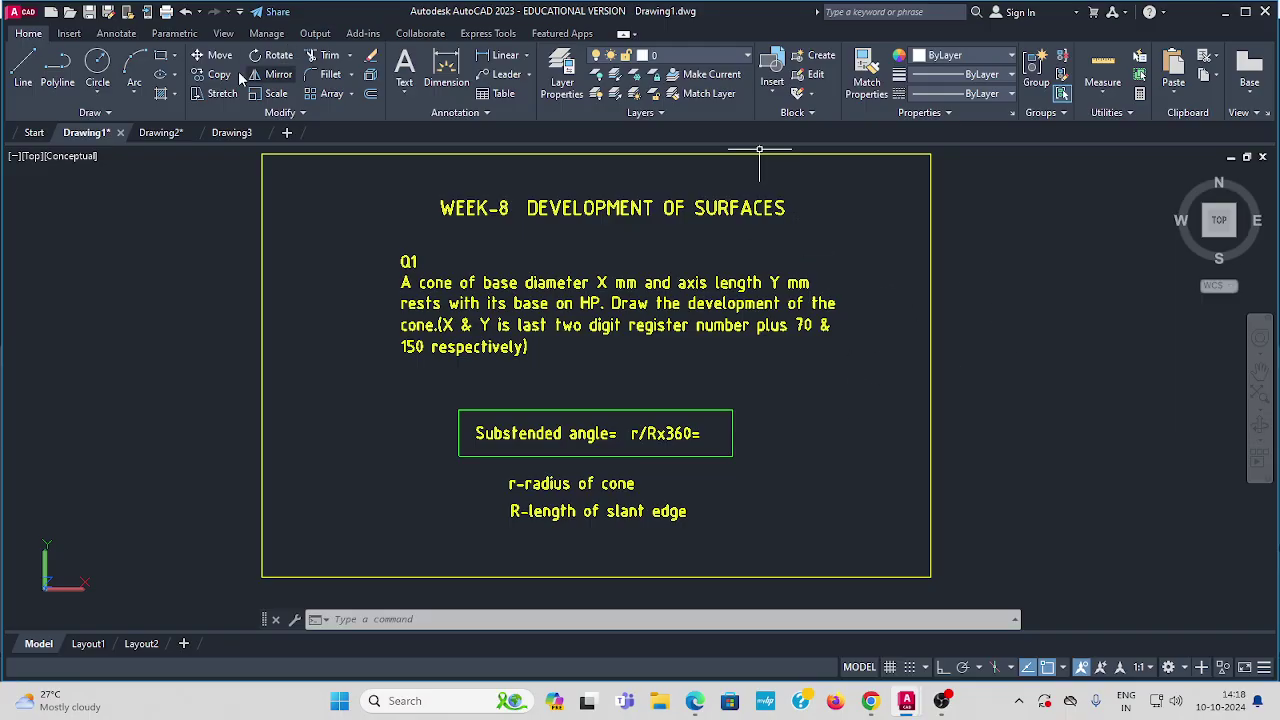
{"action": "left_click", "coordinate": [288, 134]}
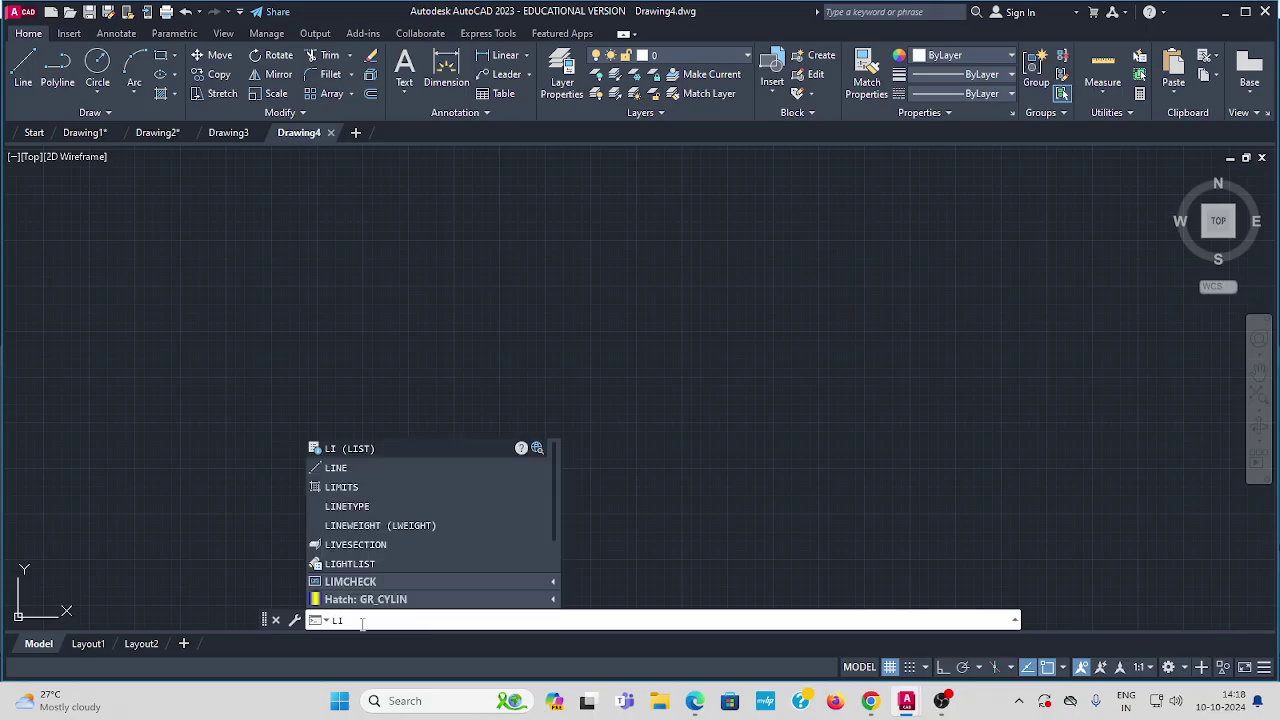
Reset the model space limits to 0,0 and 420,297 and zoom to show the whole drawing area.
{"action": "left_click", "coordinate": [340, 493]}
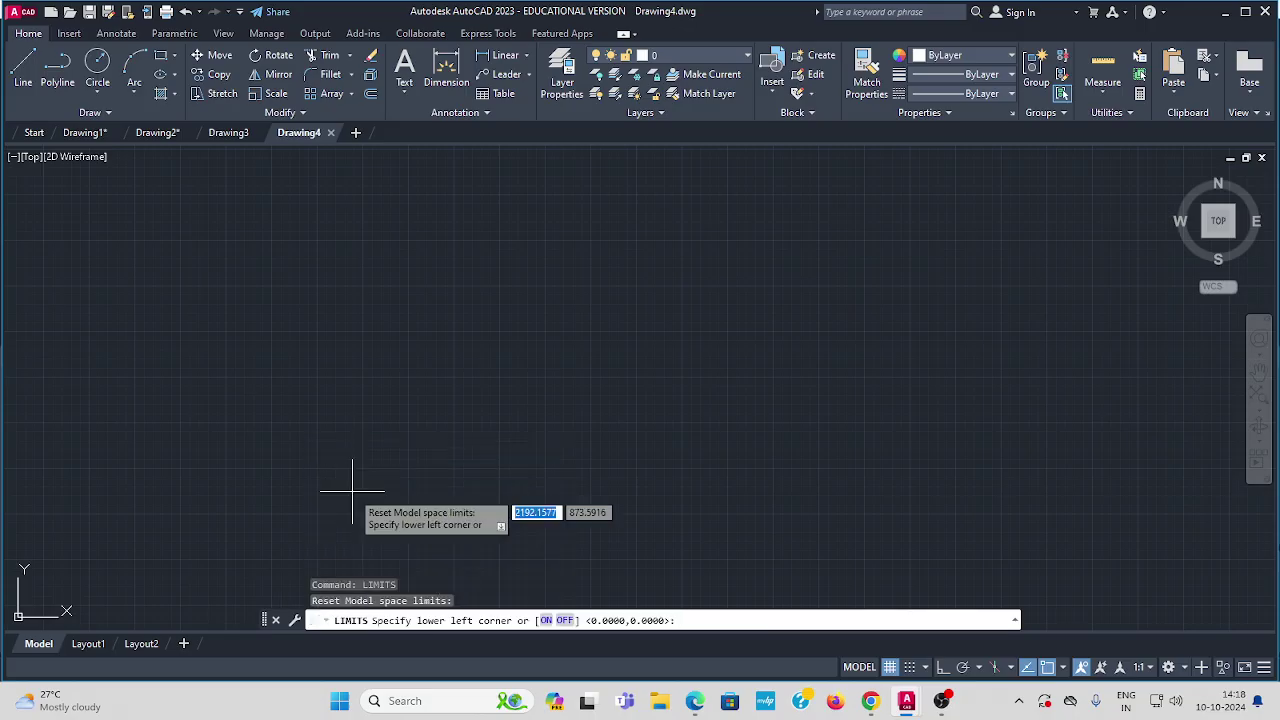
{"action": "key", "text": "Return"}
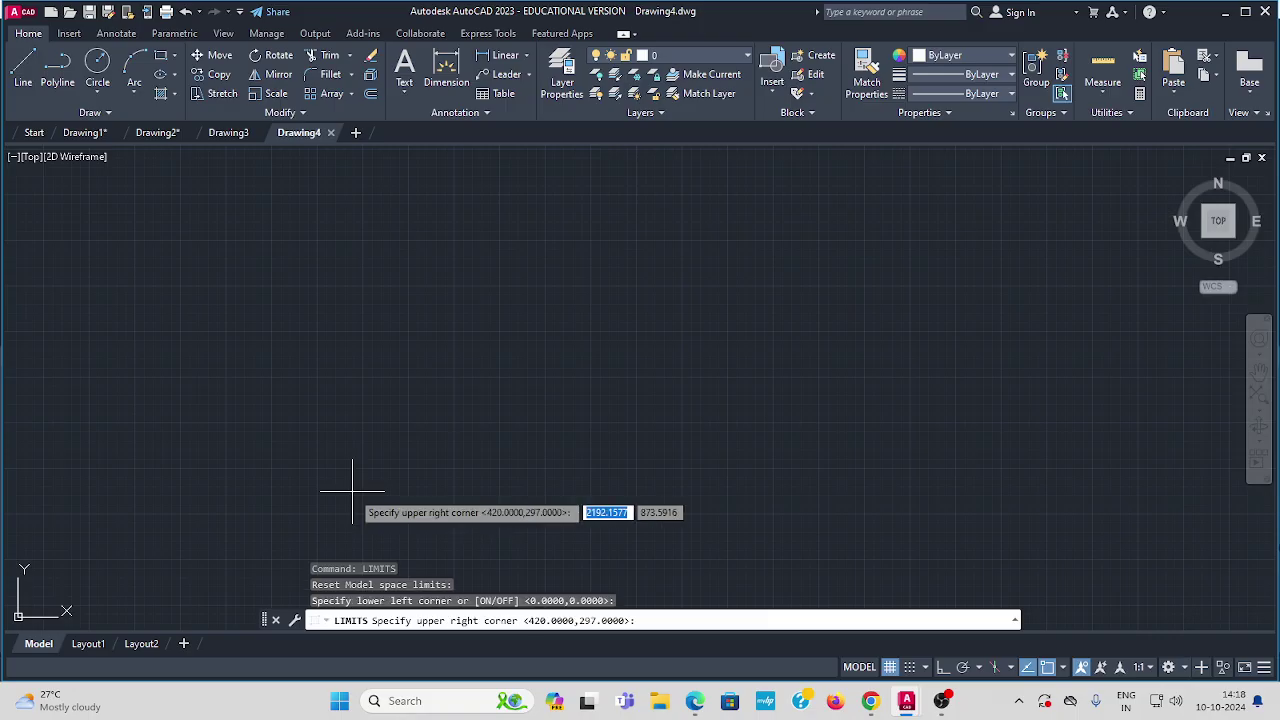
{"action": "key", "text": "Return"}
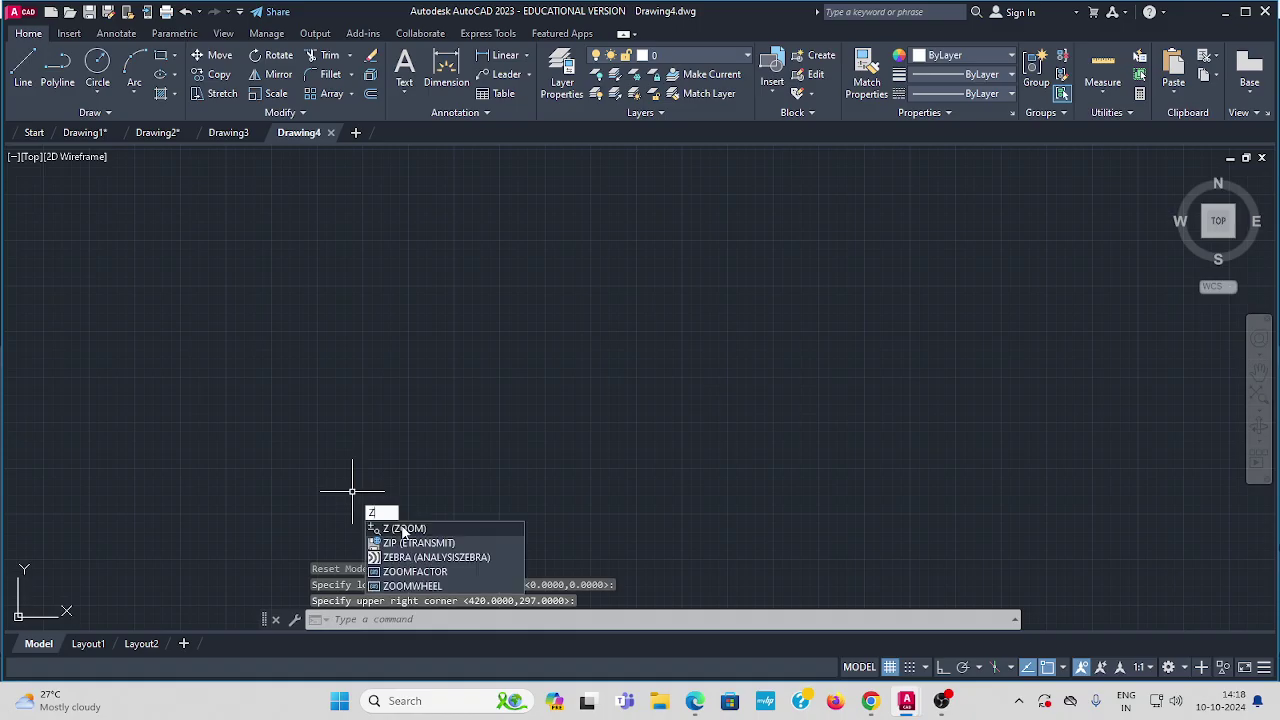
{"action": "type", "text": "z"}
{"action": "left_click", "coordinate": [403, 529]}
{"action": "type", "text": "a"}
{"action": "key", "text": "Return"}
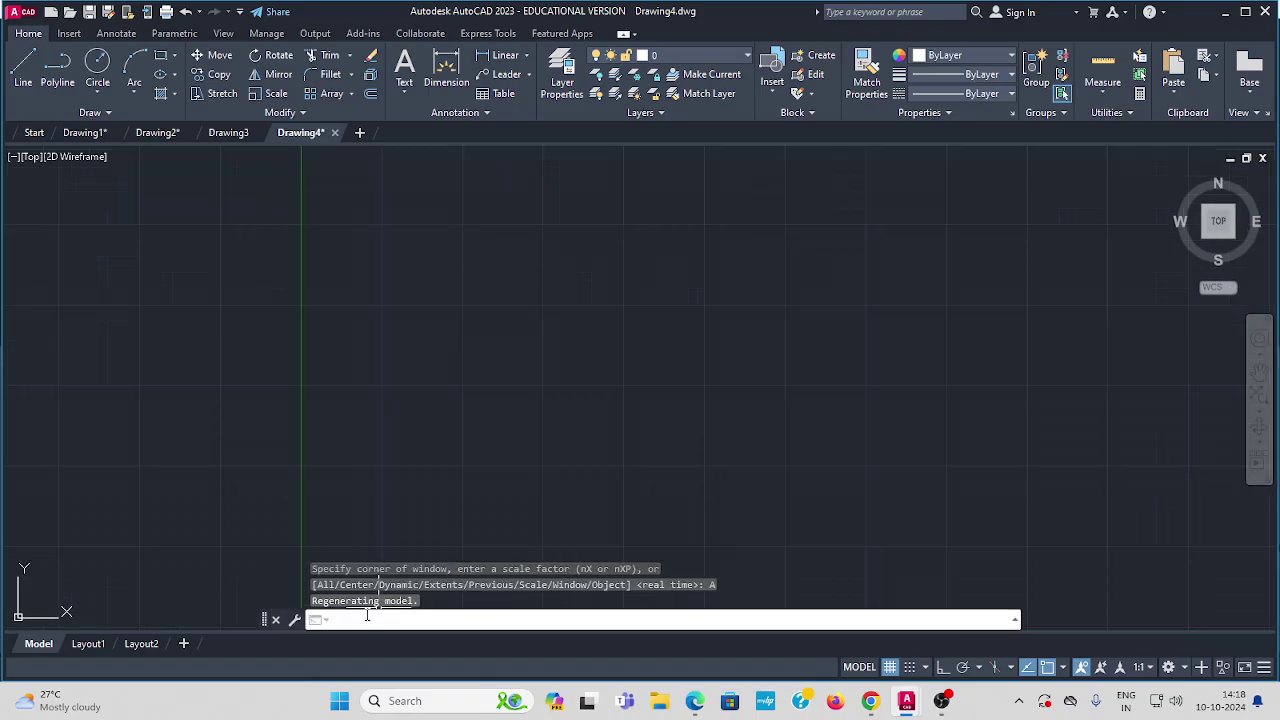
Draw a horizontal reference line across the middle of the drawing area with Ortho mode turned on.
{"action": "left_click", "coordinate": [1186, 668]}
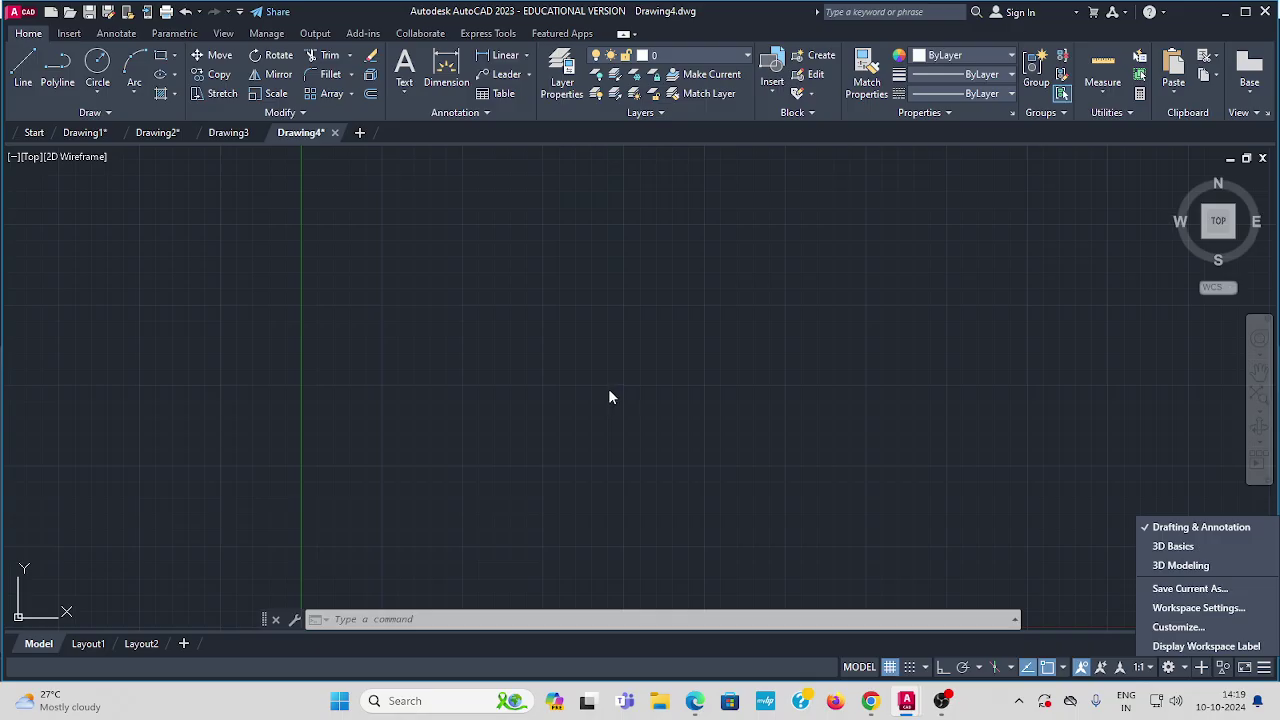
{"action": "left_click", "coordinate": [25, 68]}
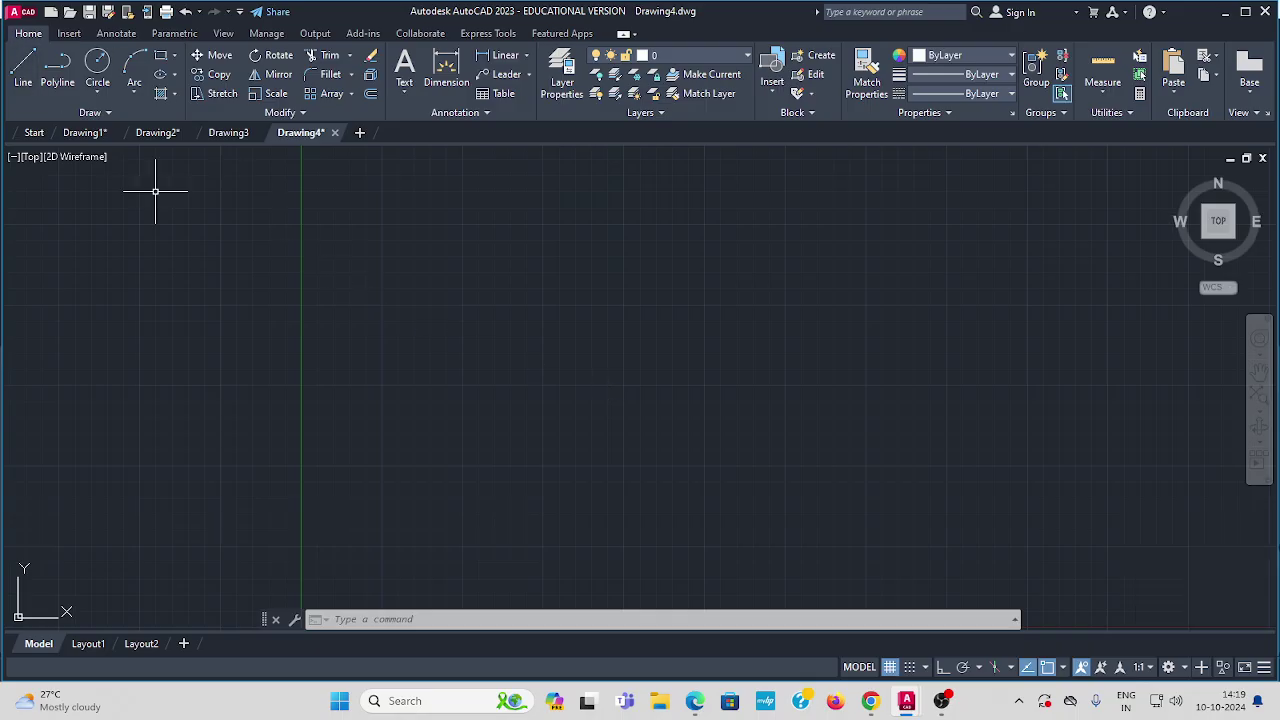
{"action": "left_click", "coordinate": [22, 68]}
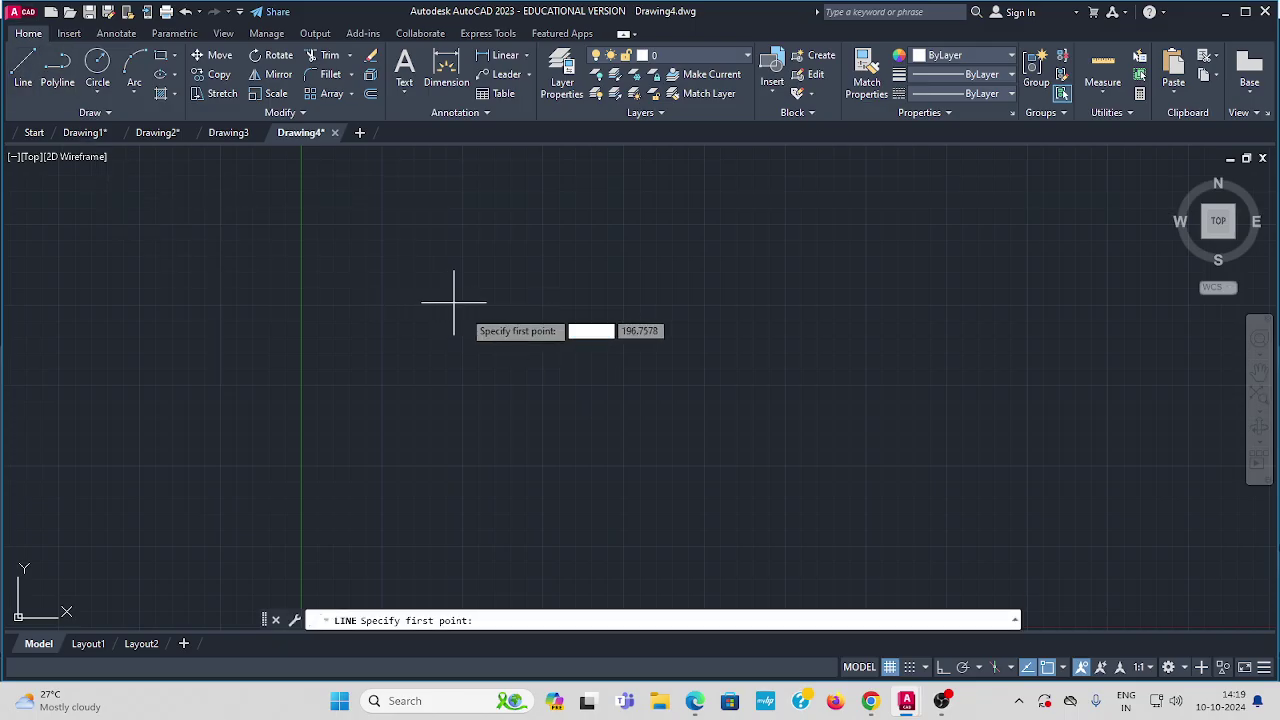
{"action": "left_click", "coordinate": [474, 378]}
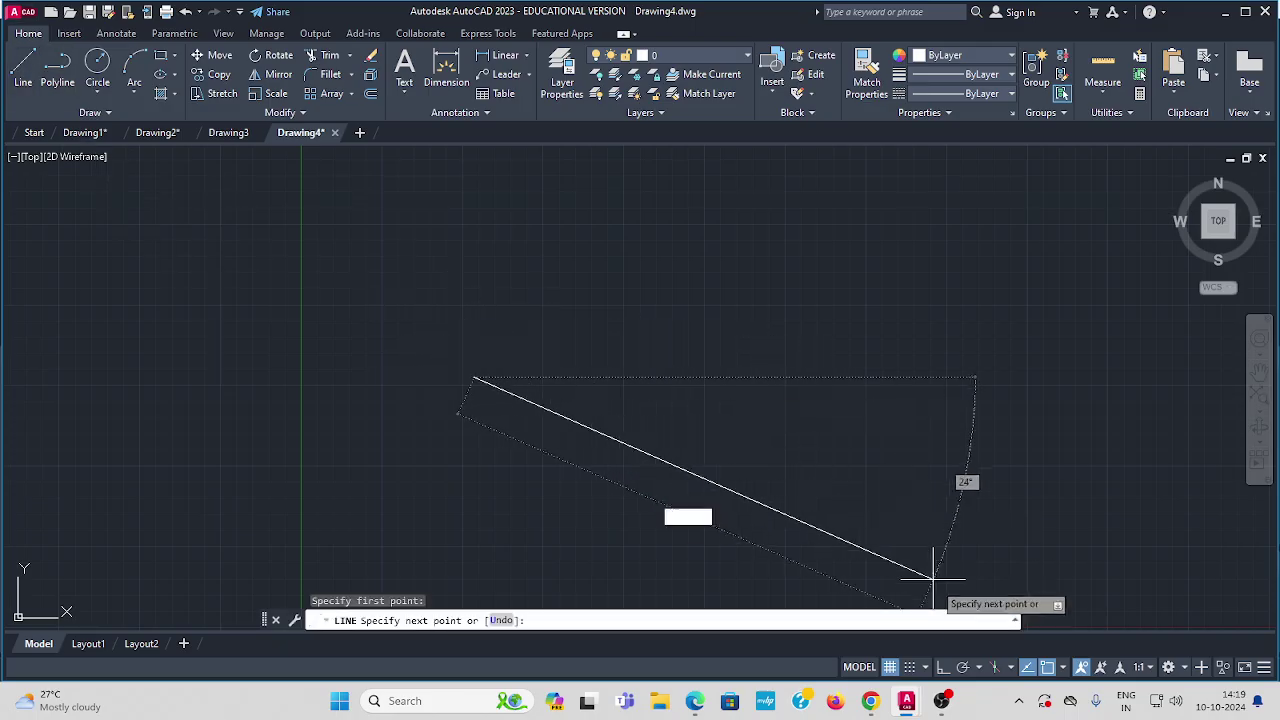
{"action": "left_click", "coordinate": [941, 668]}
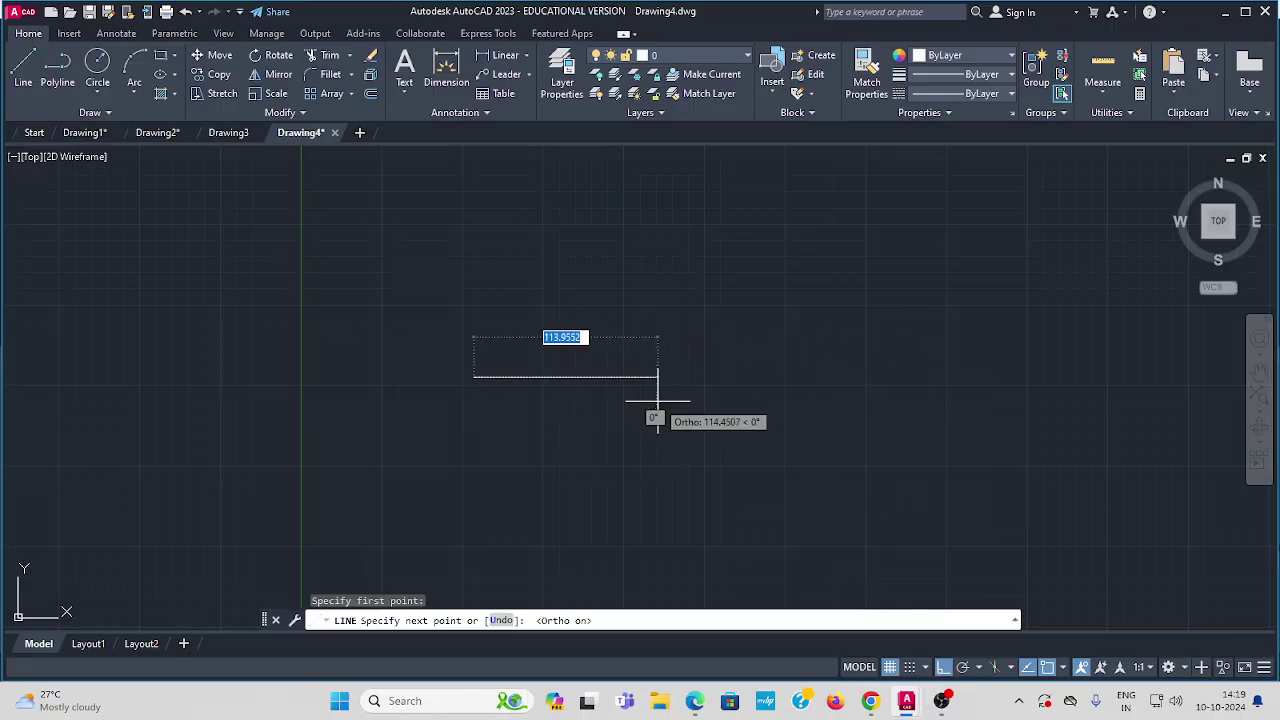
{"action": "left_click", "coordinate": [830, 377]}
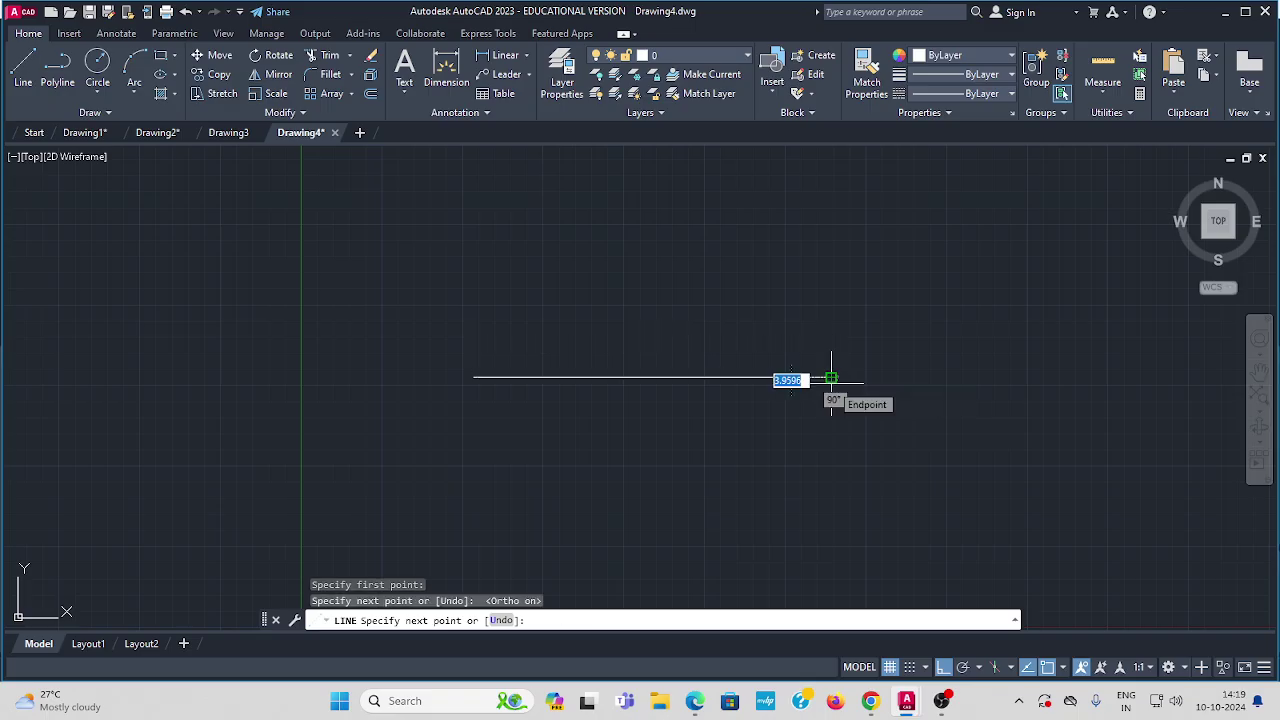
{"action": "key", "text": "Return"}
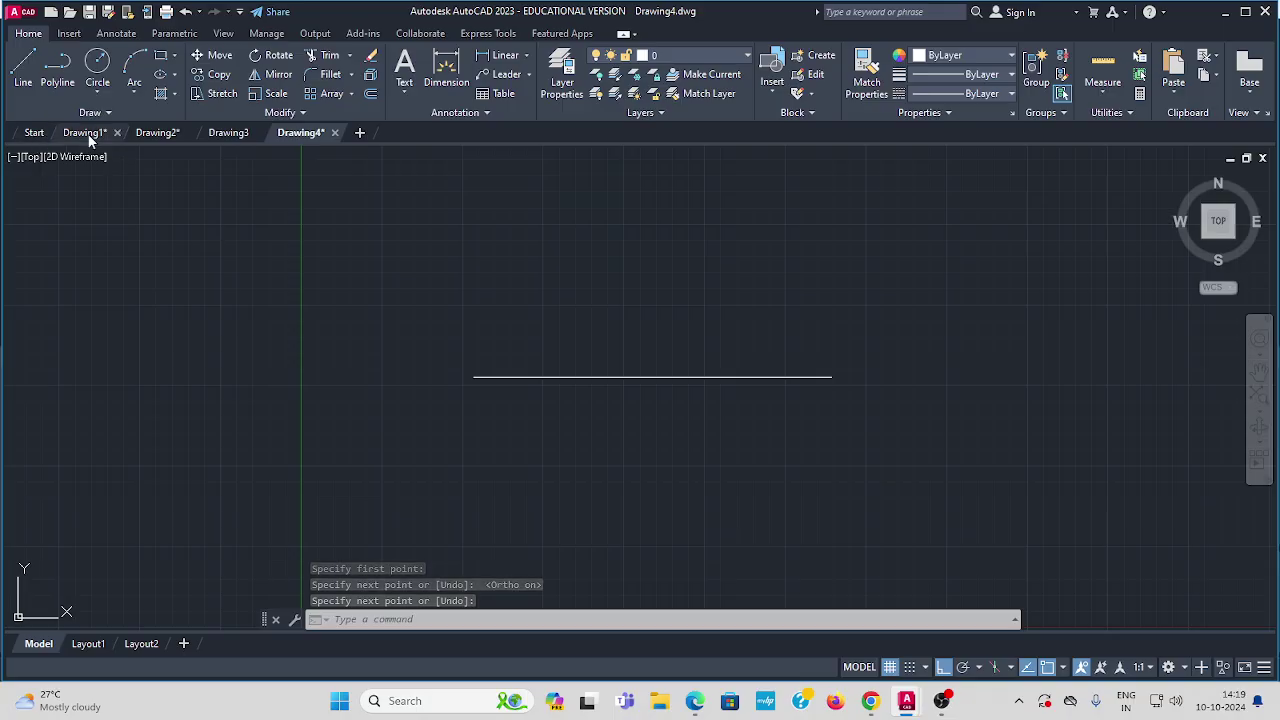
Check the cone problem in Drawing1, and draw a 70 mm diameter circle below the horizontal line in Drawing4.
{"action": "mouse_move", "coordinate": [92, 133]}
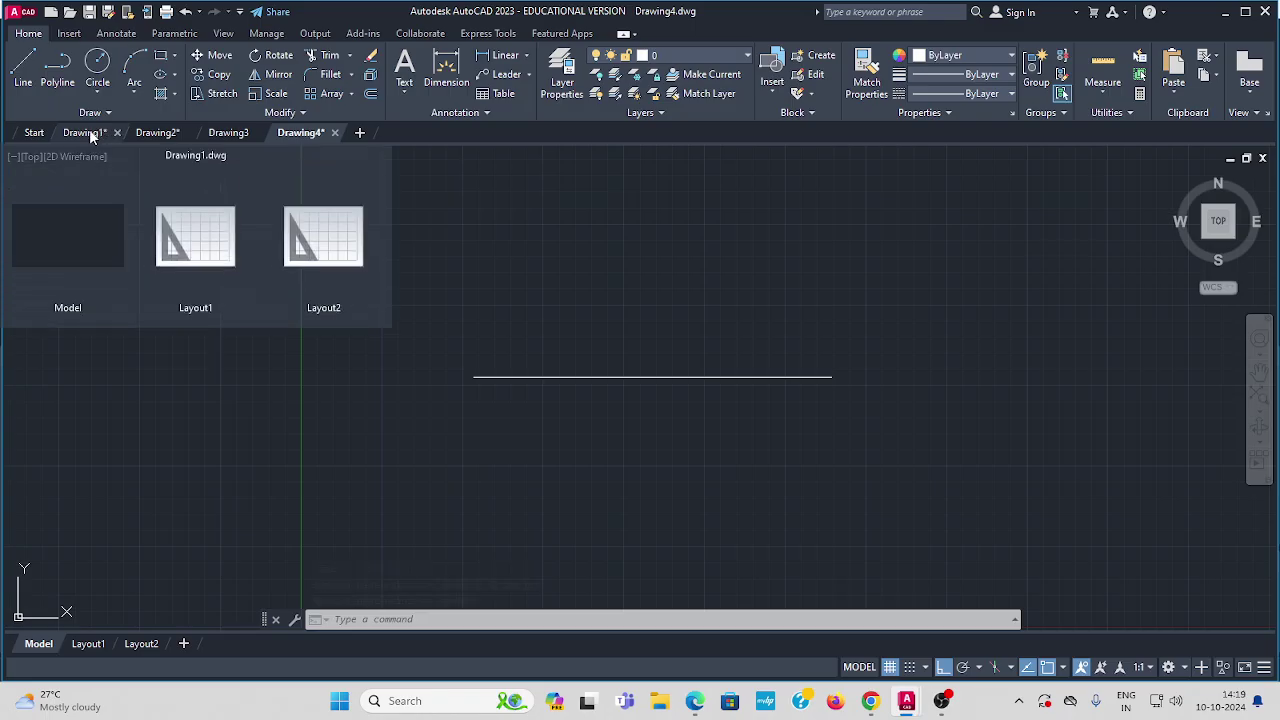
{"action": "left_click", "coordinate": [90, 134]}
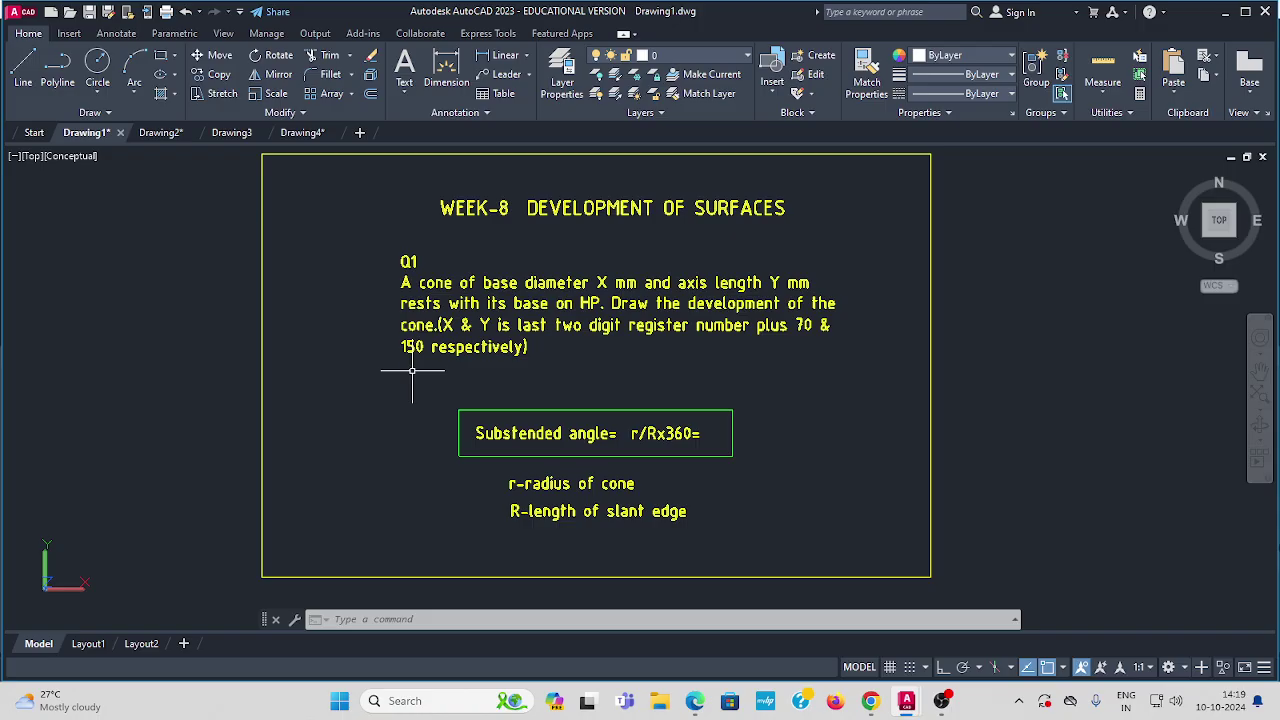
{"action": "left_click", "coordinate": [306, 136]}
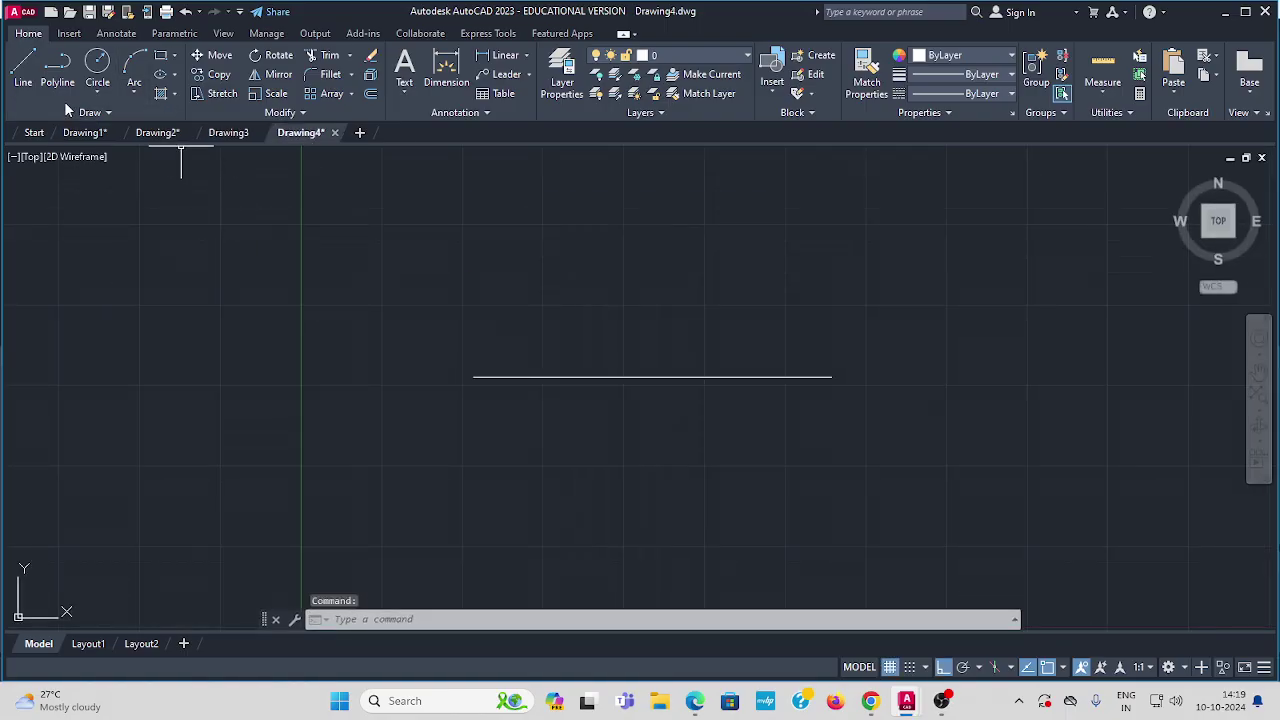
{"action": "left_click", "coordinate": [98, 92]}
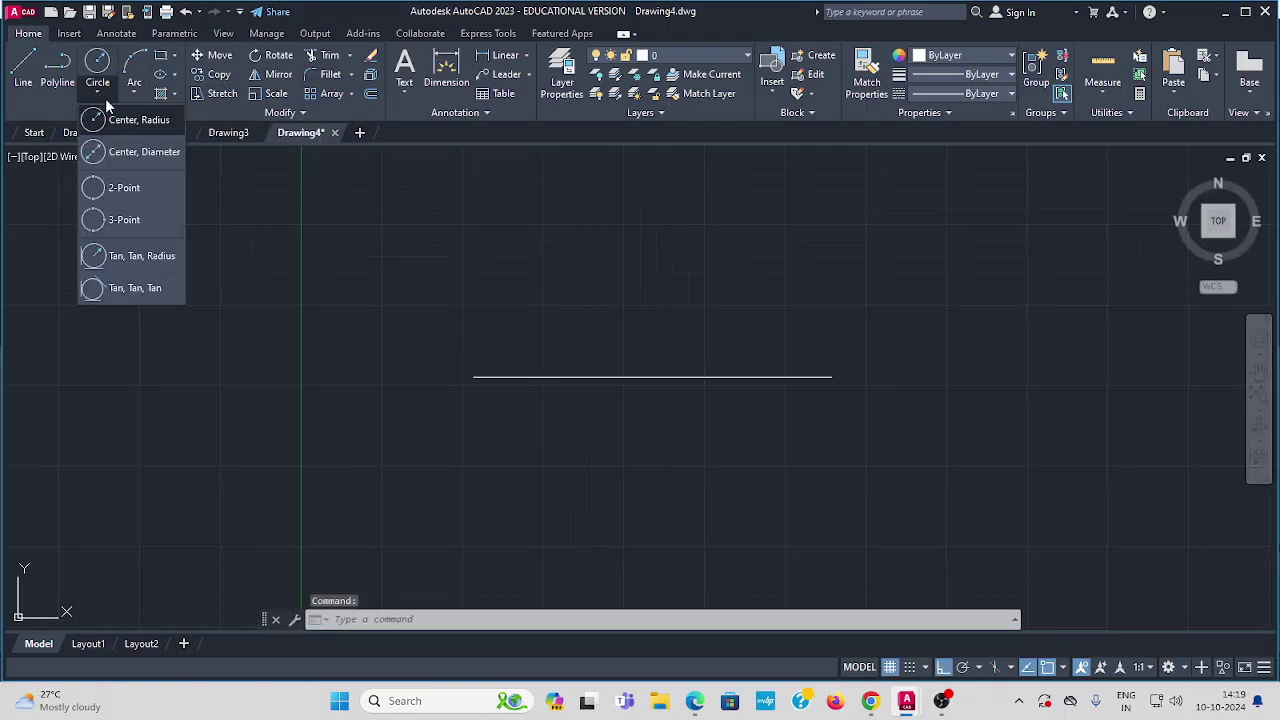
{"action": "left_click", "coordinate": [149, 151]}
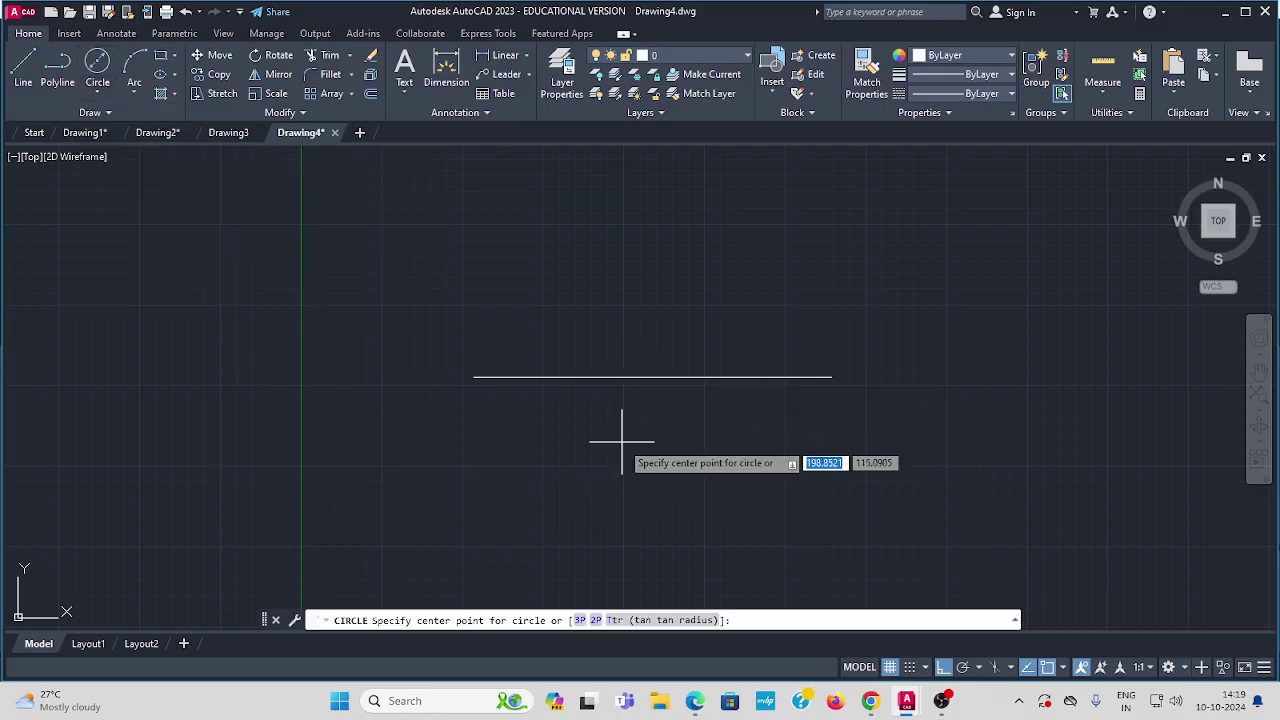
{"action": "middle_click_drag", "start_coordinate": [629, 457], "coordinate": [616, 380]}
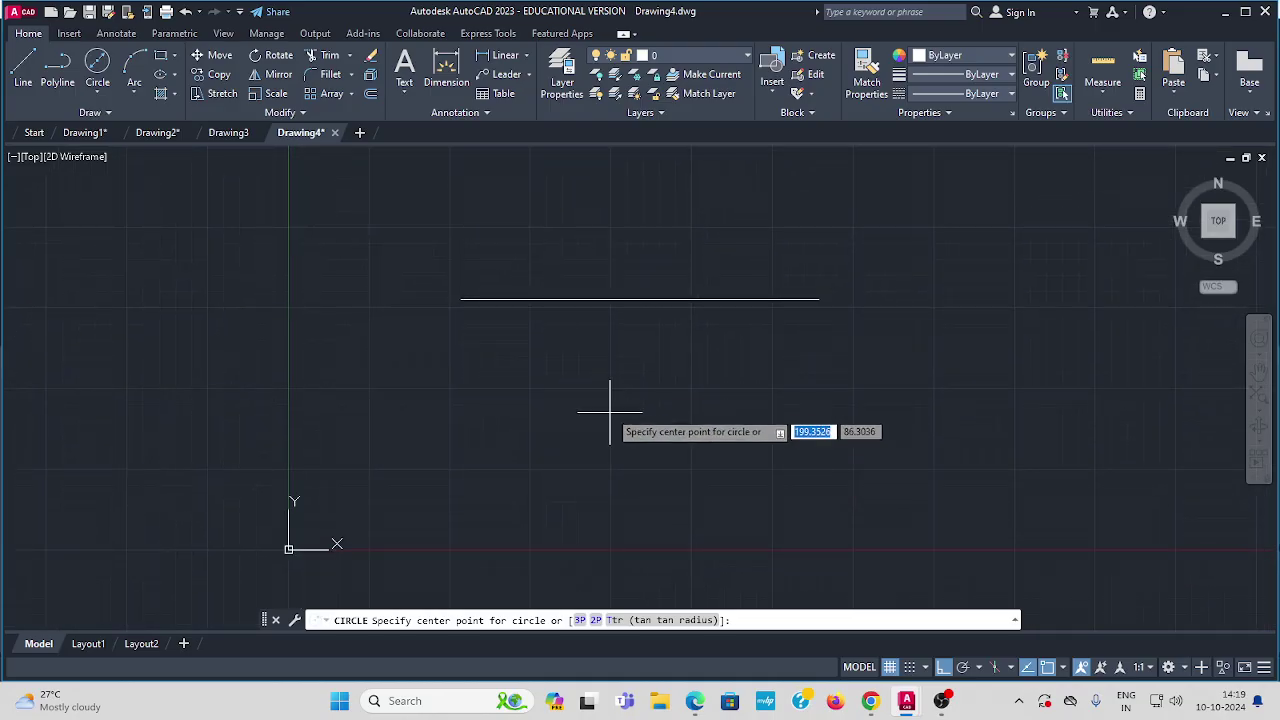
{"action": "left_click", "coordinate": [629, 408]}
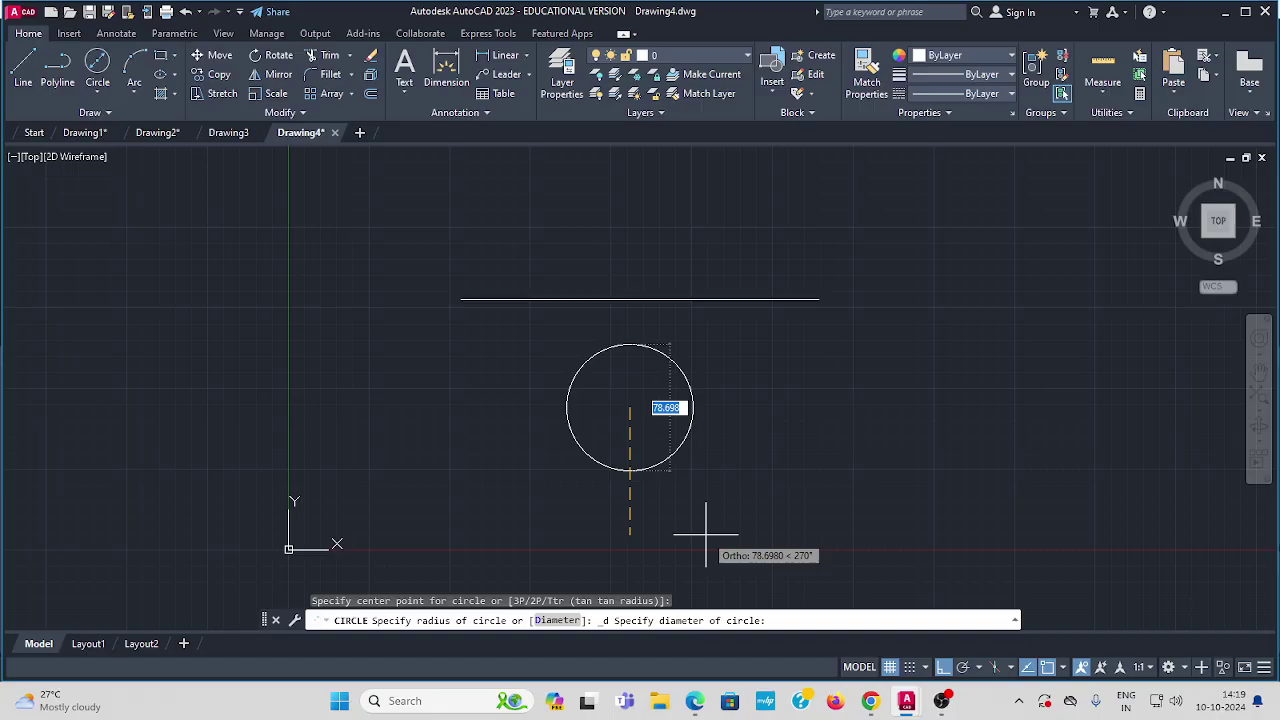
{"action": "type", "text": "70"}
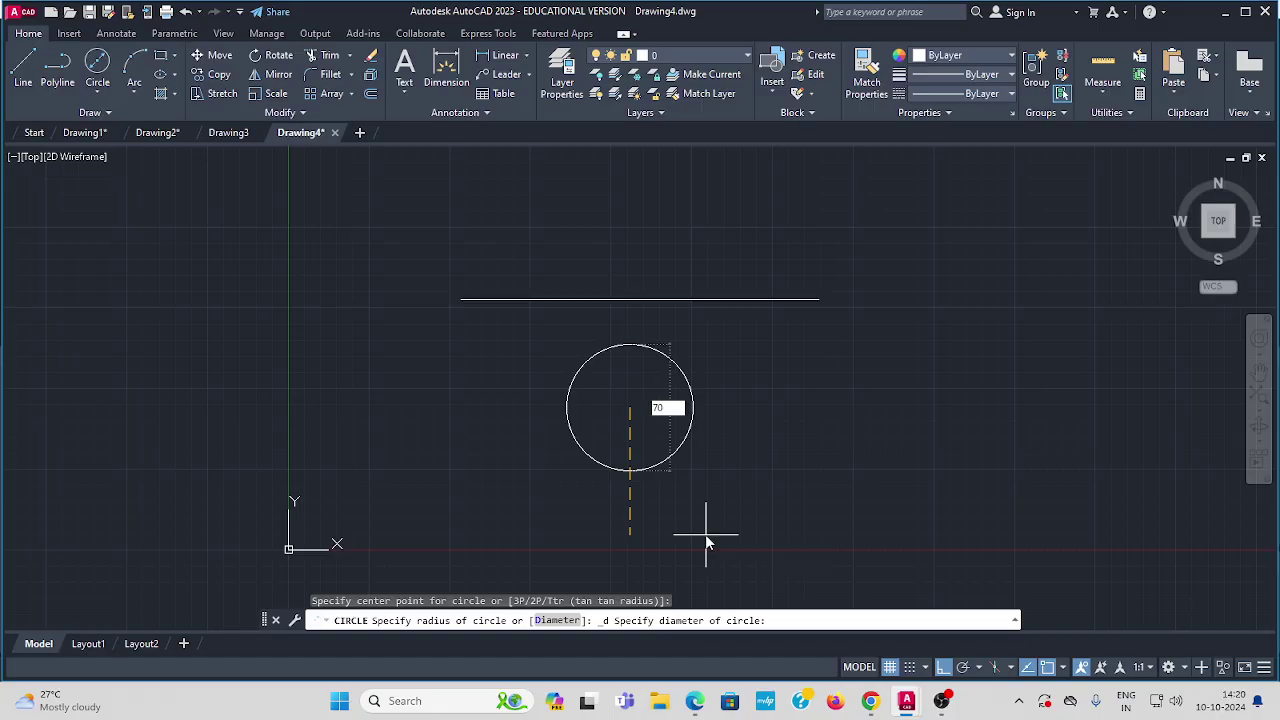
{"action": "key", "text": "Return"}
{"action": "middle_click_drag", "start_coordinate": [734, 440], "coordinate": [703, 475]}
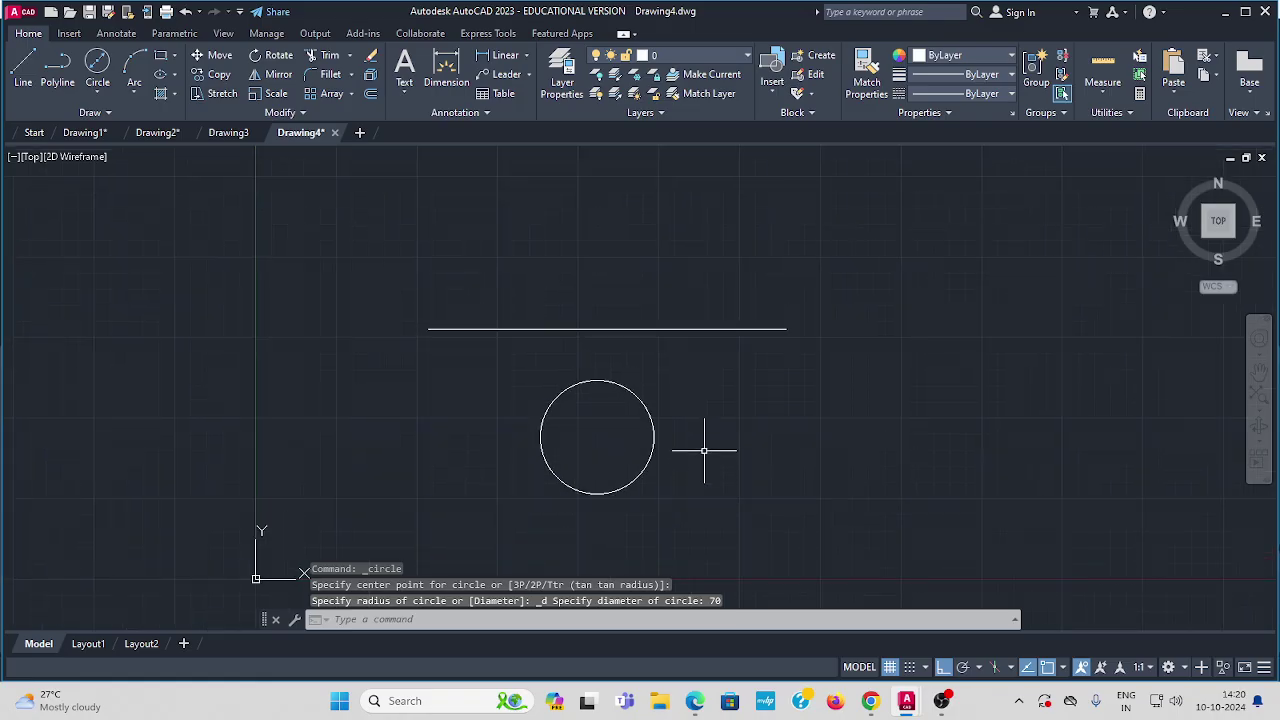
Draw vertical lines from the circle's left and right quadrants up to the horizontal reference line.
{"action": "left_click", "coordinate": [20, 70]}
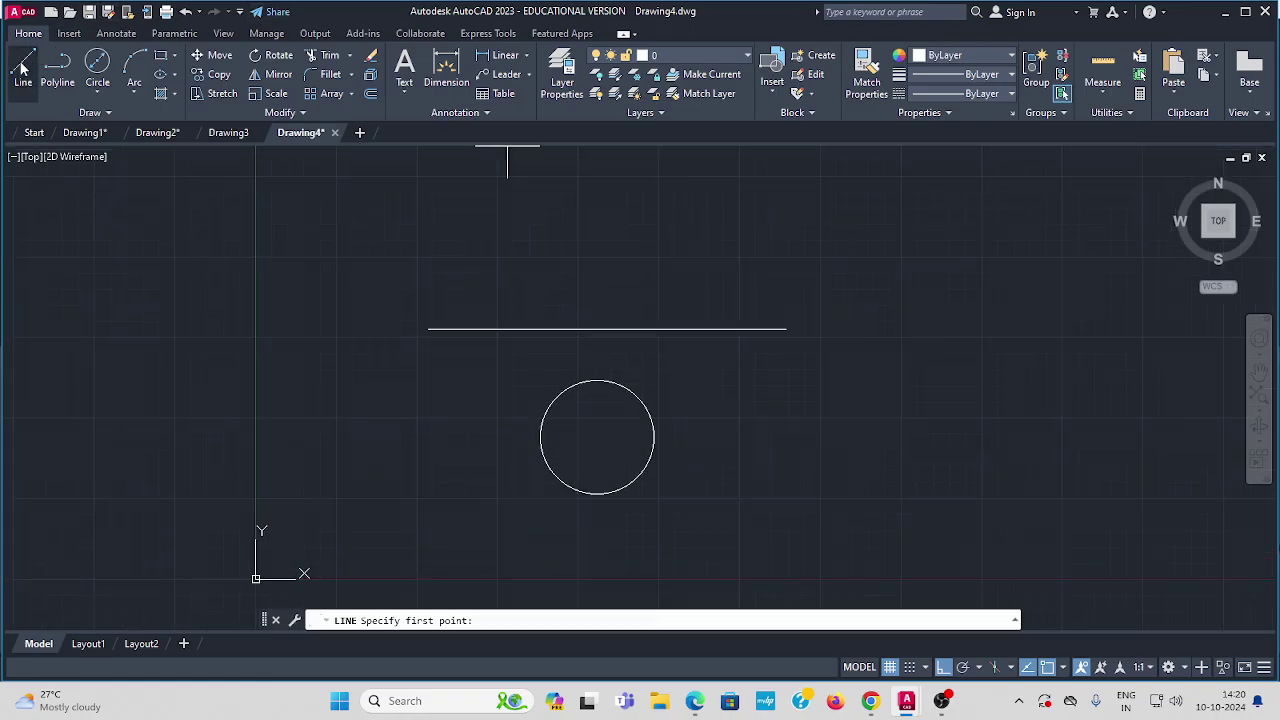
{"action": "left_click", "coordinate": [541, 437]}
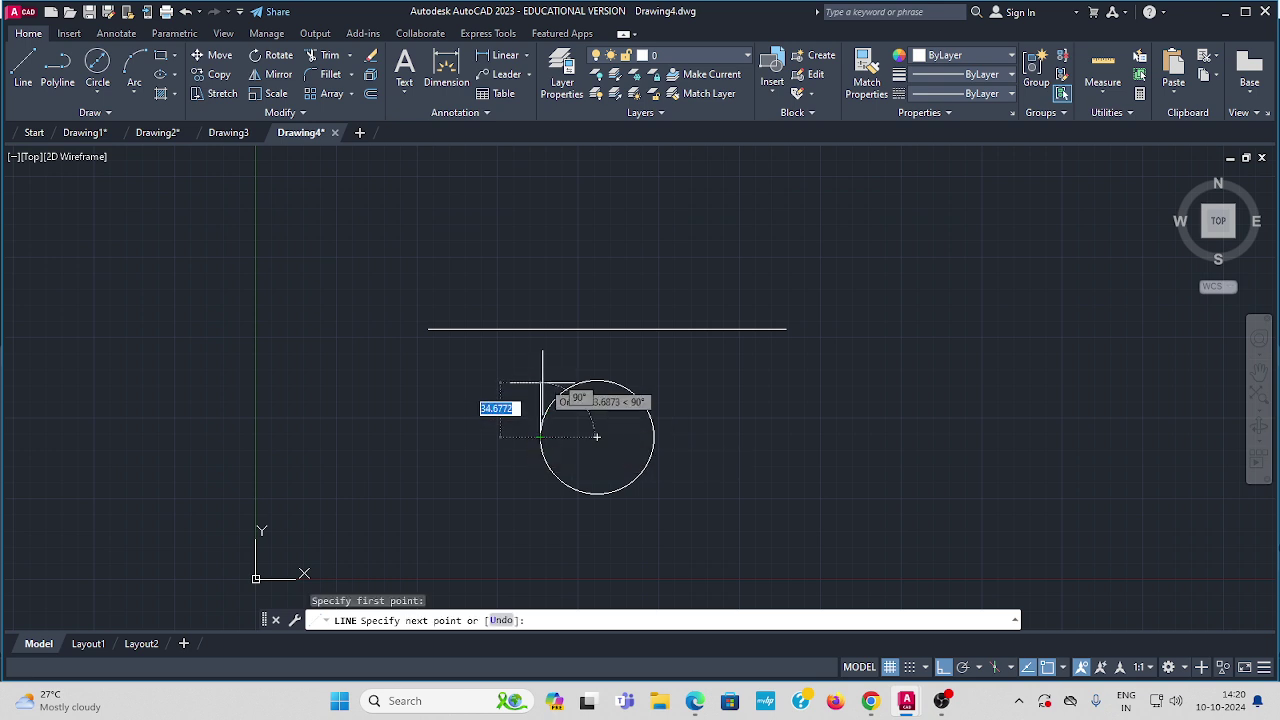
{"action": "left_click", "coordinate": [540, 329]}
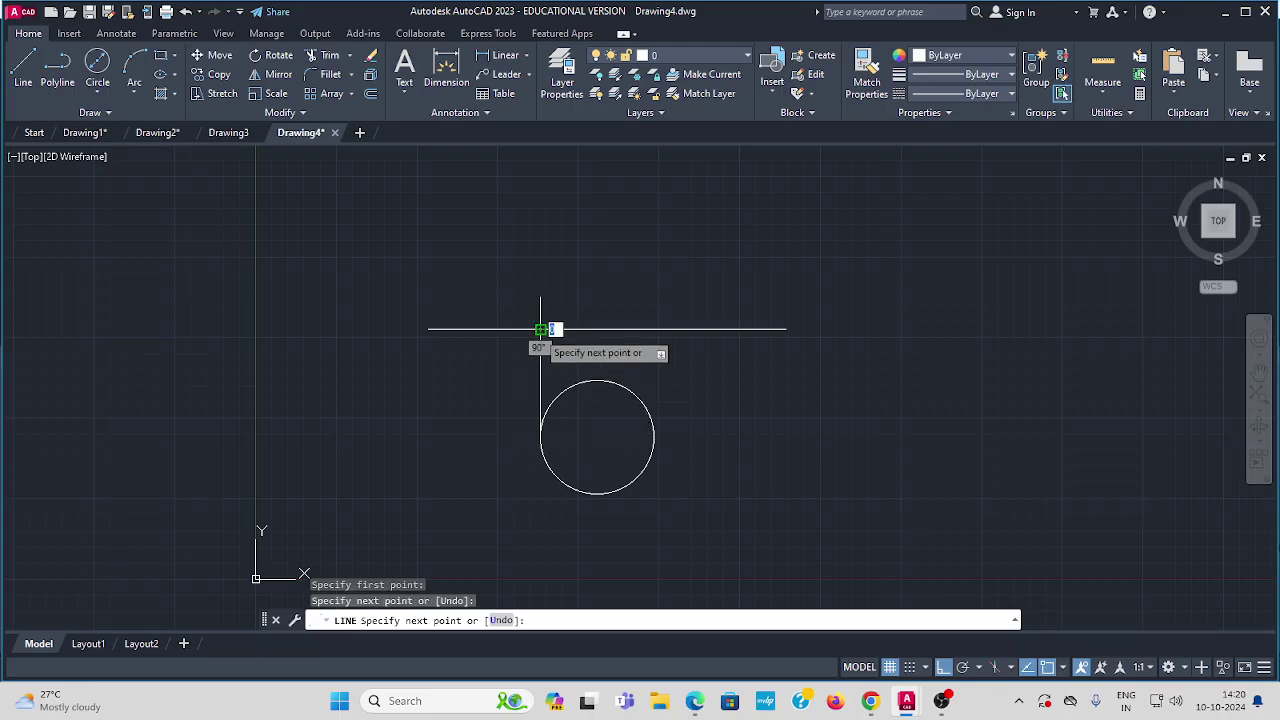
{"action": "key", "text": "Return"}
{"action": "key", "text": "Return"}
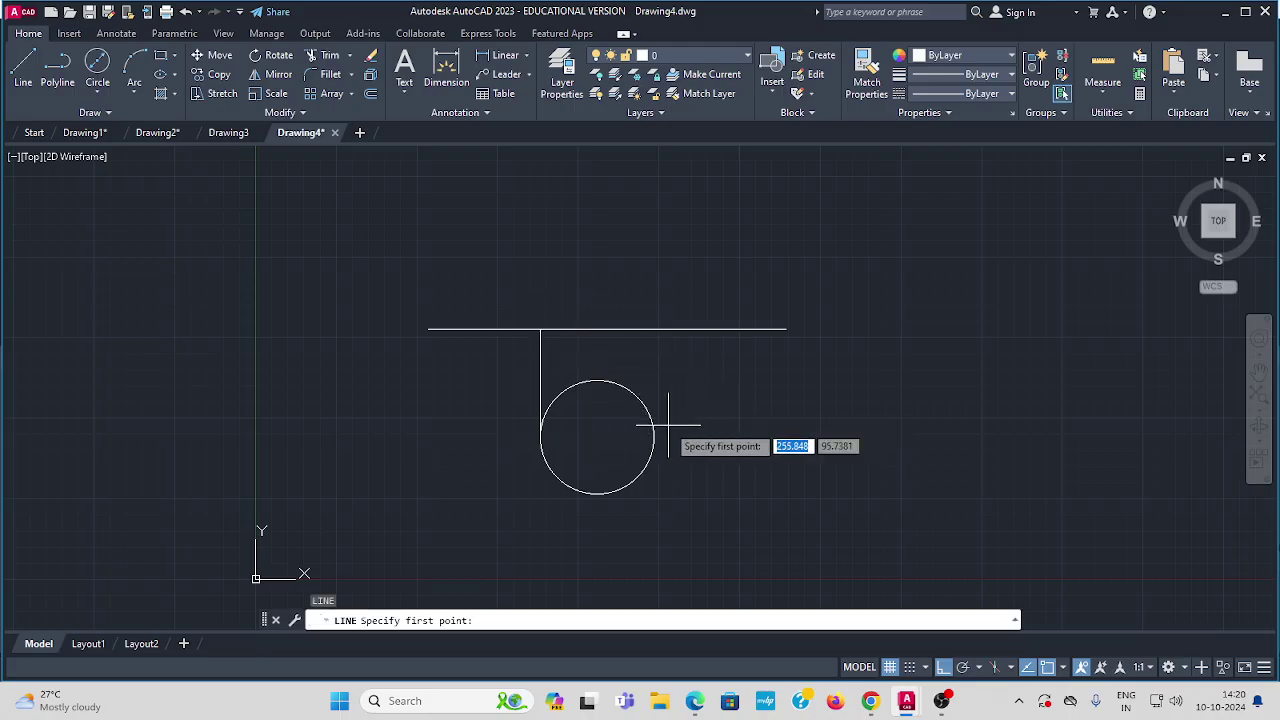
{"action": "left_click", "coordinate": [654, 437]}
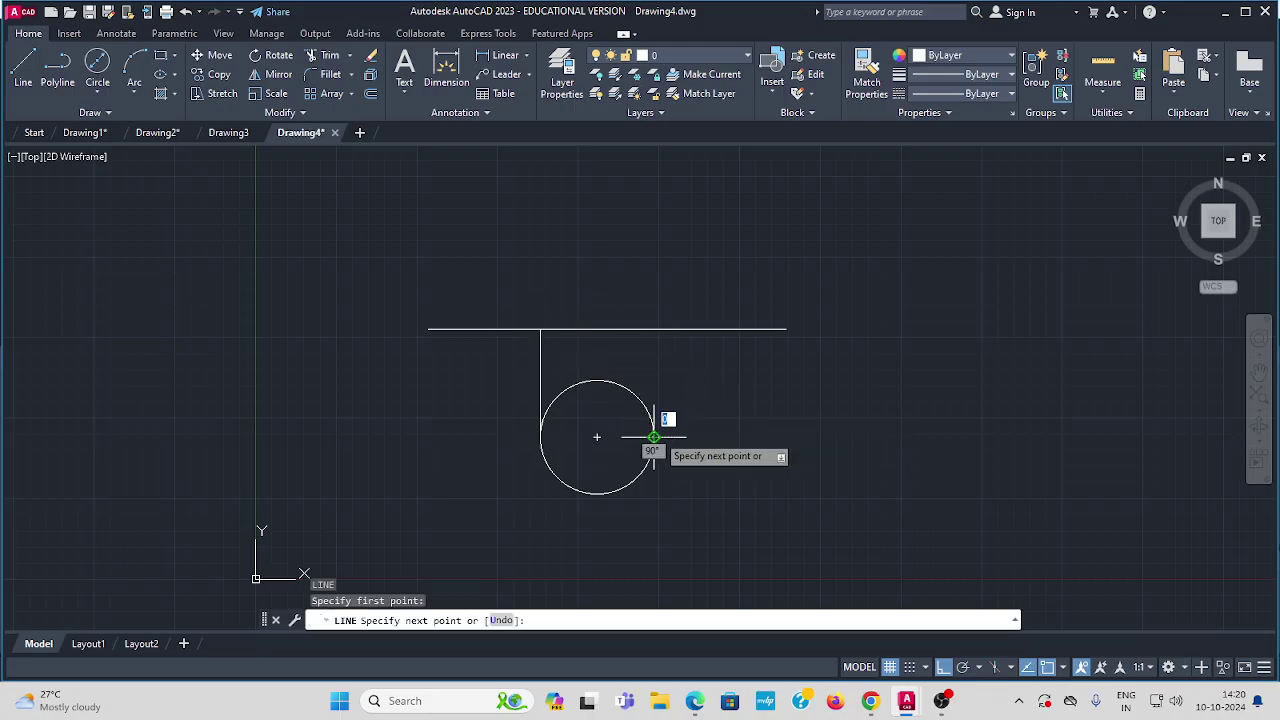
{"action": "left_click", "coordinate": [654, 329]}
{"action": "key", "text": "Return"}
Draw a vertical line from the circle's centre up to the horizontal reference line.
{"action": "key", "text": "Return"}
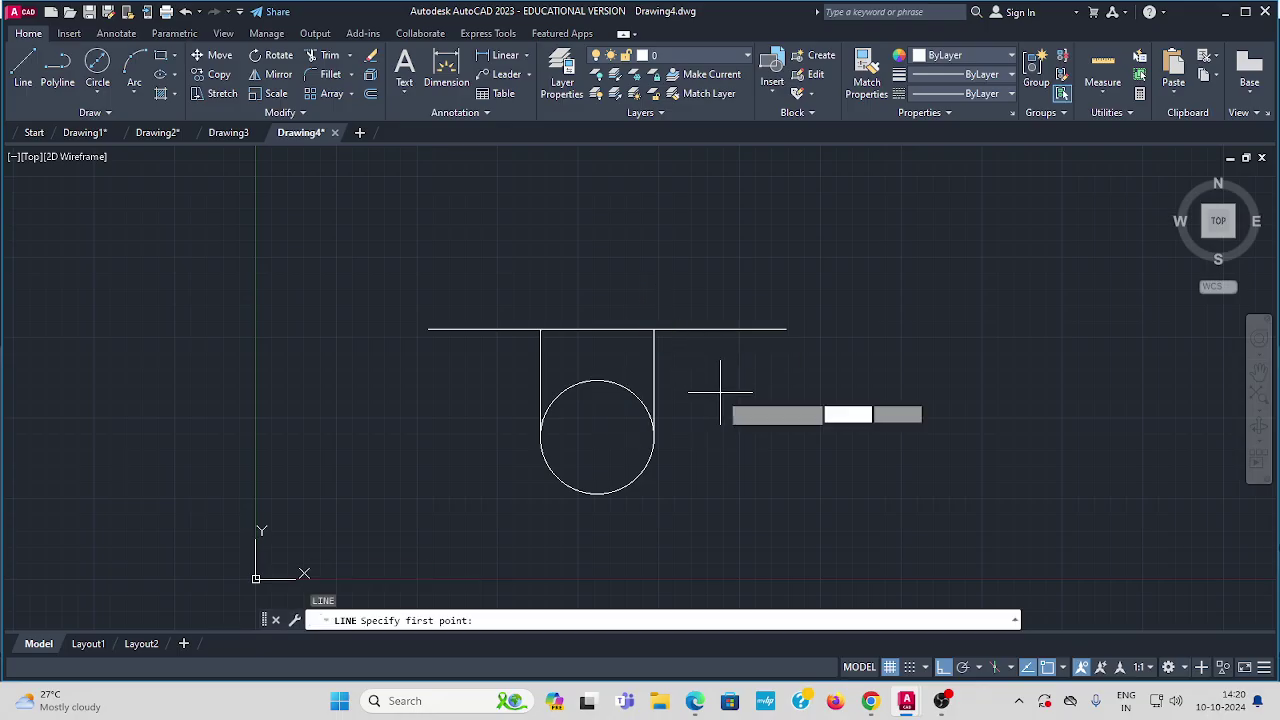
{"action": "left_click", "coordinate": [597, 437]}
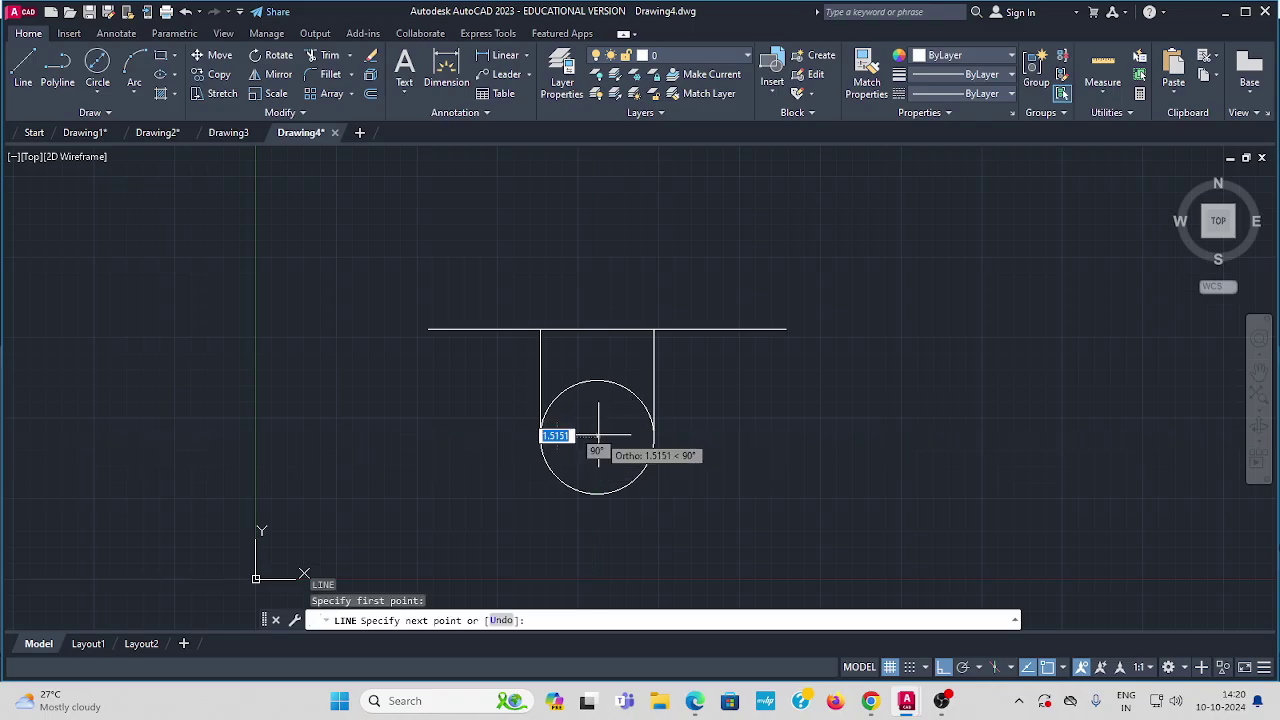
{"action": "left_click", "coordinate": [598, 329]}
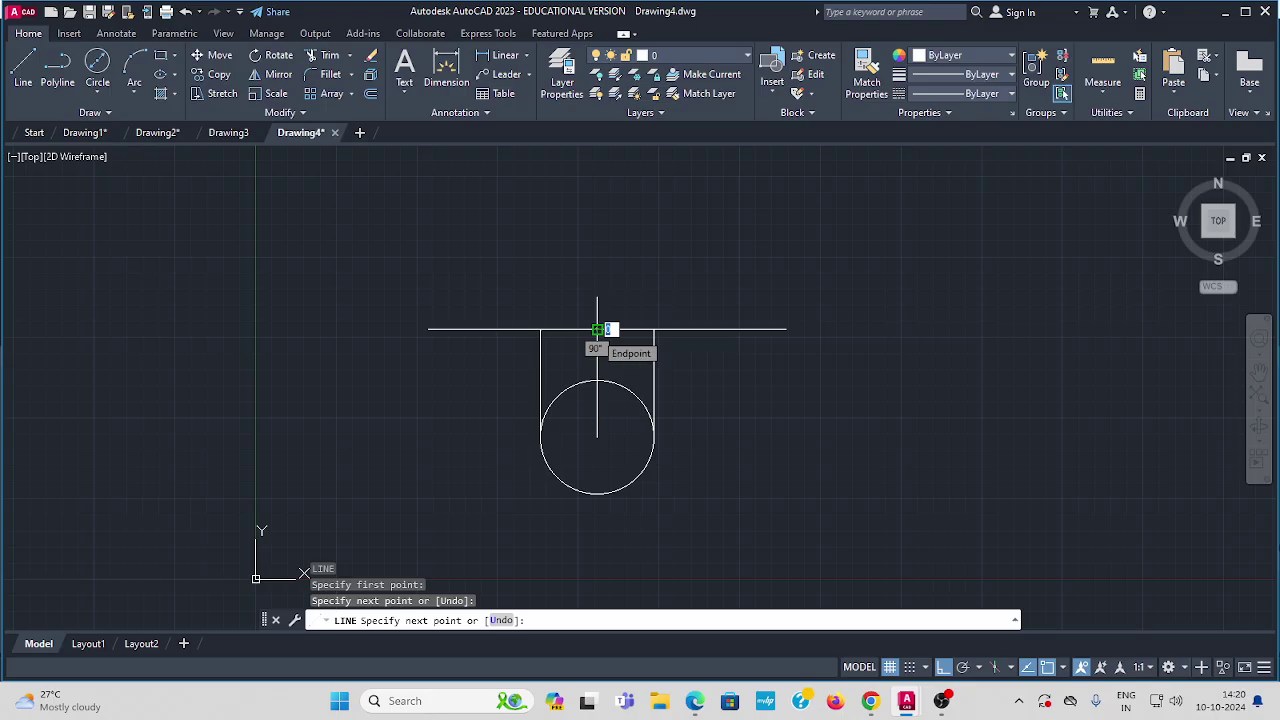
{"action": "key", "text": "Escape"}
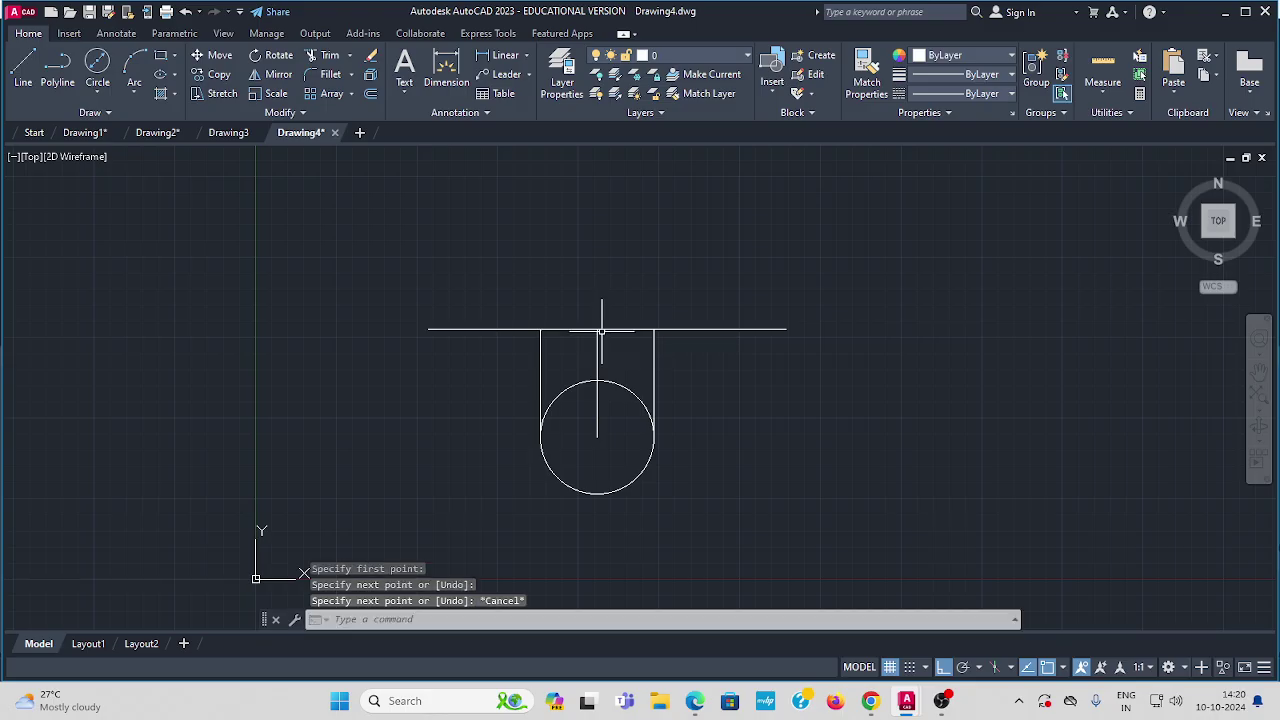
{"action": "left_click", "coordinate": [85, 133]}
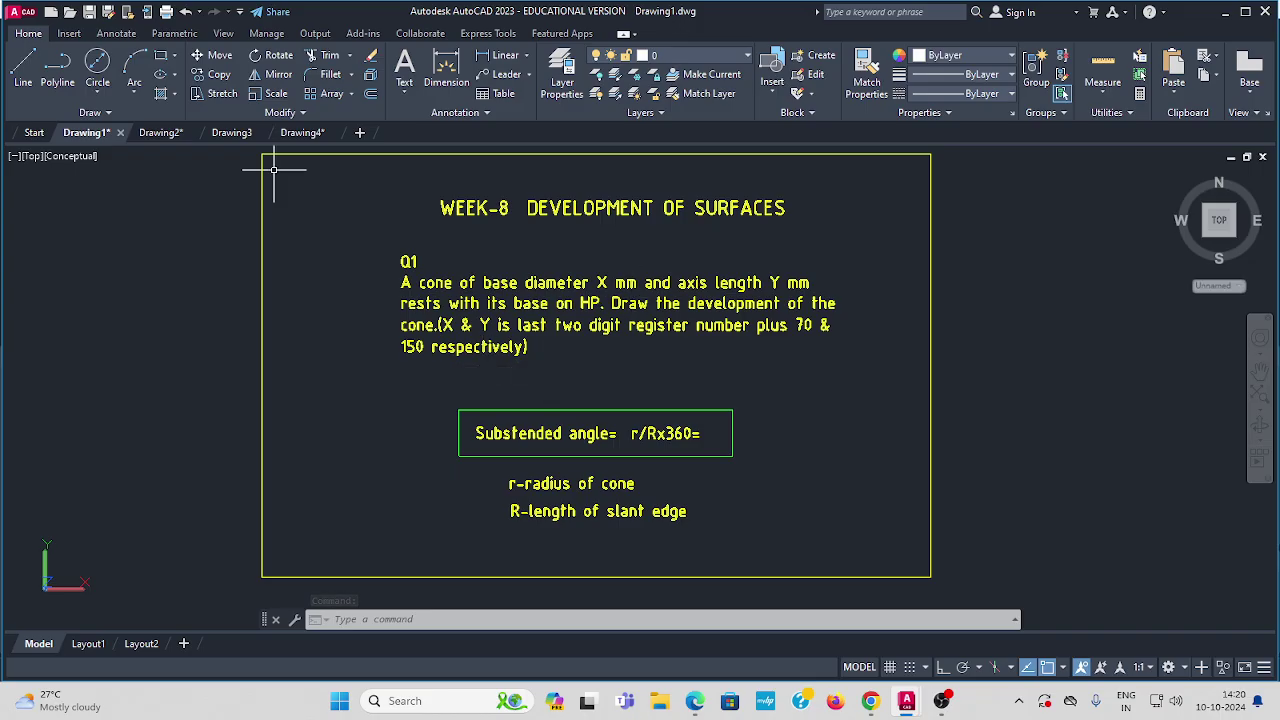
{"action": "left_click", "coordinate": [298, 133]}
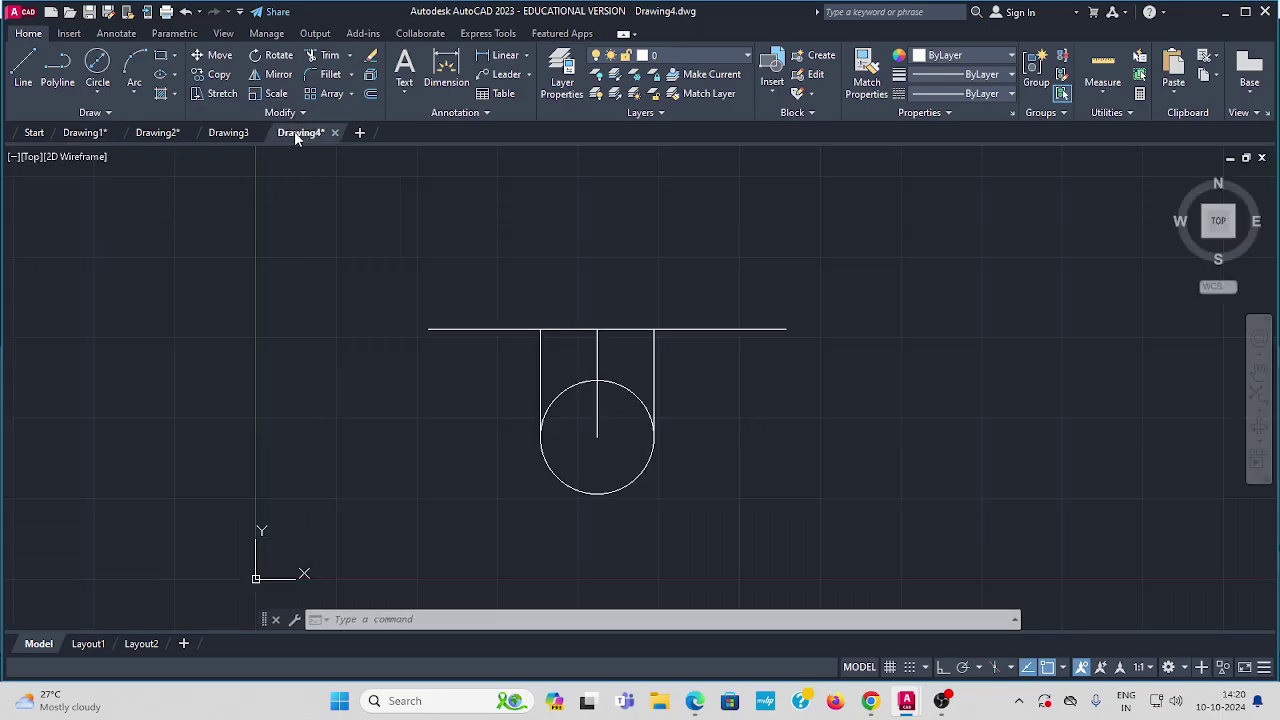
{"action": "left_click", "coordinate": [22, 68]}
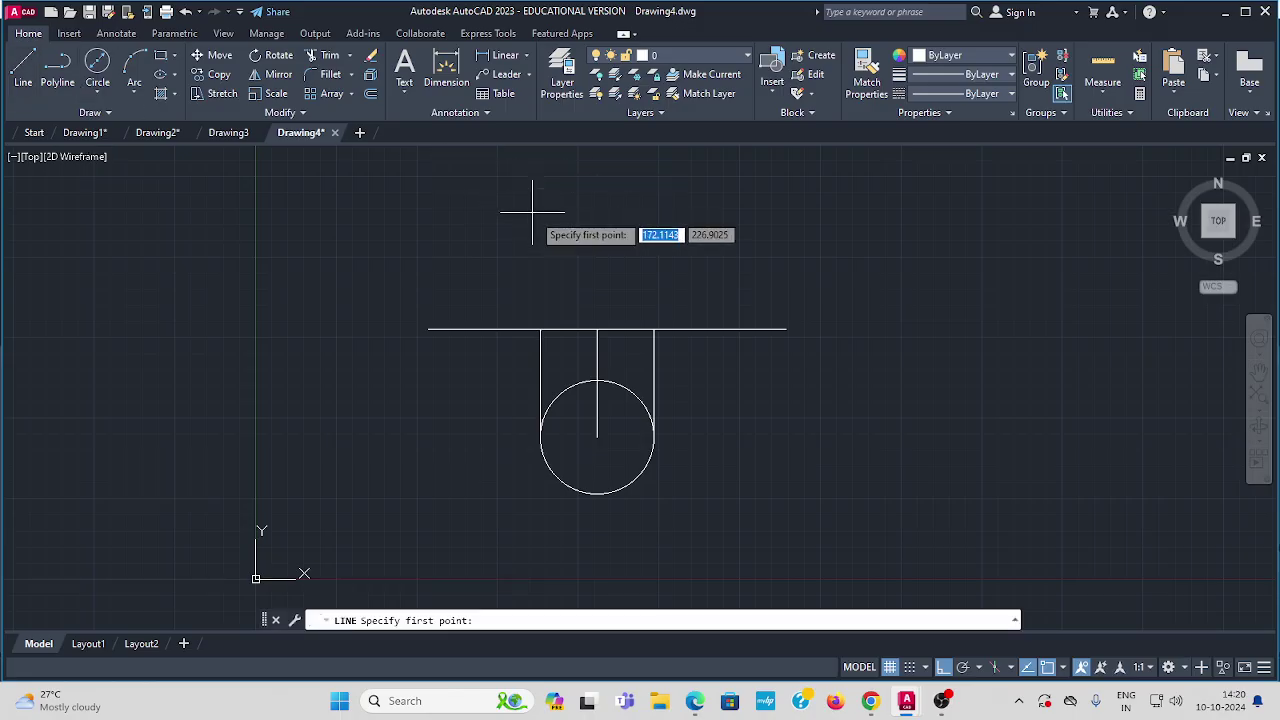
{"action": "left_click", "coordinate": [597, 329]}
{"action": "middle_click_drag", "start_coordinate": [594, 209], "coordinate": [580, 311]}
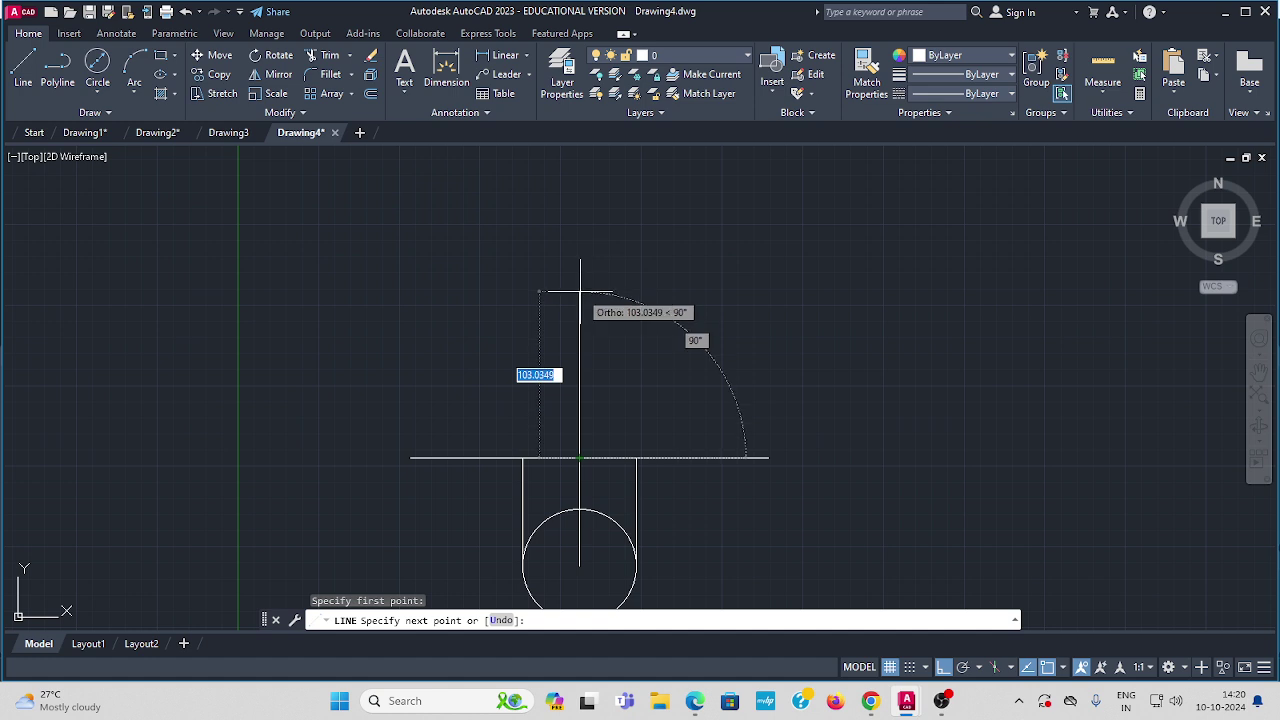
{"action": "key", "text": "Escape"}
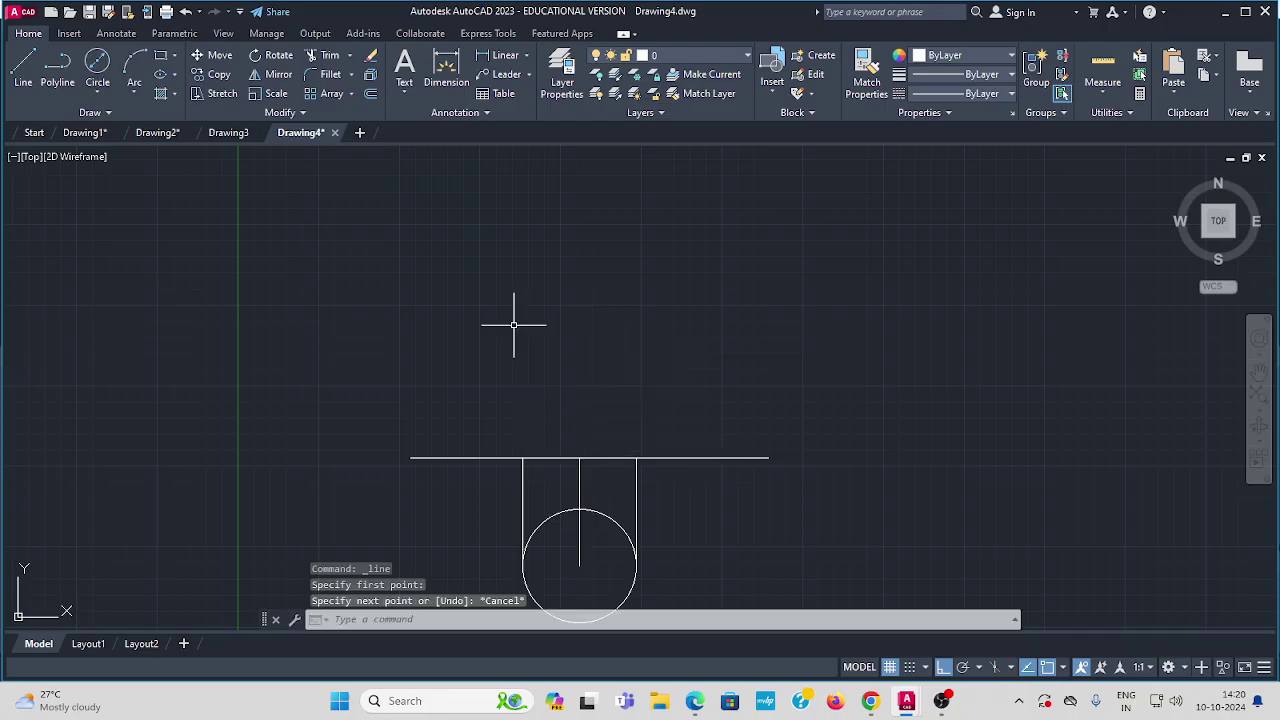
Check the axis length in Drawing1's cone problem, and draw a 150 mm axis vertically upward from the horizontal line's centre intersection in Drawing4.
{"action": "left_click", "coordinate": [90, 133]}
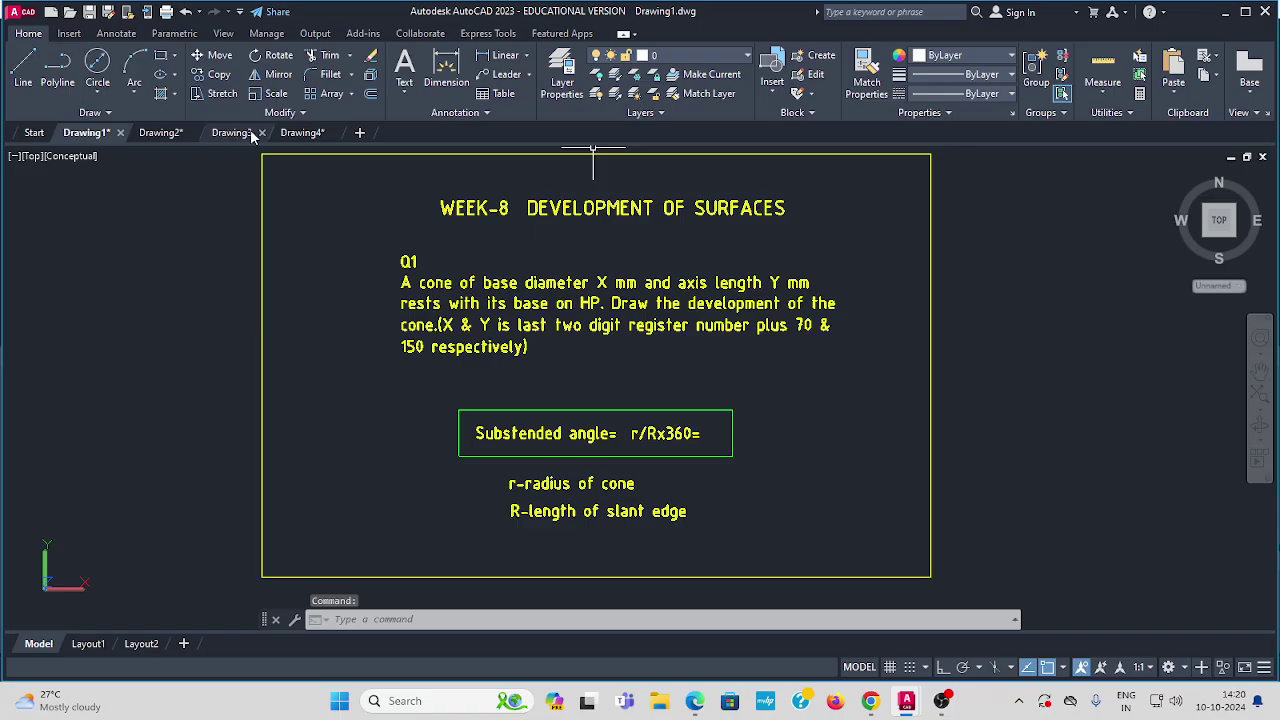
{"action": "left_click", "coordinate": [295, 132]}
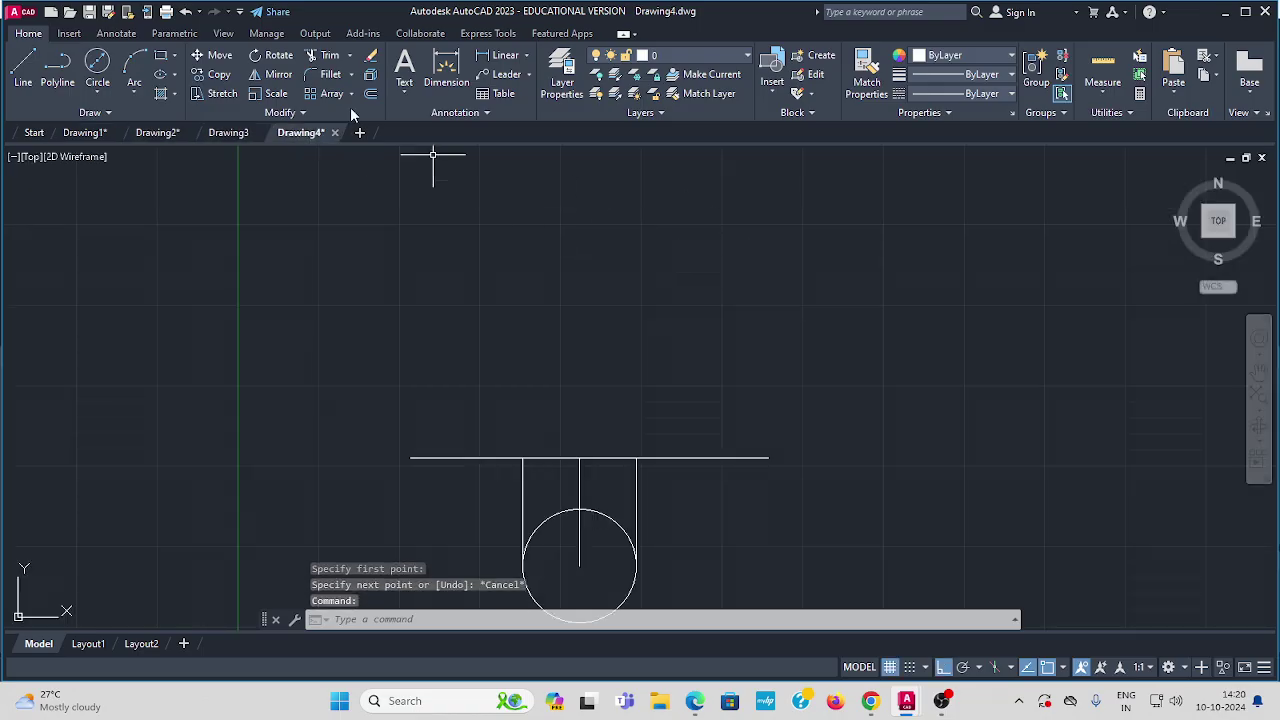
{"action": "left_click", "coordinate": [27, 70]}
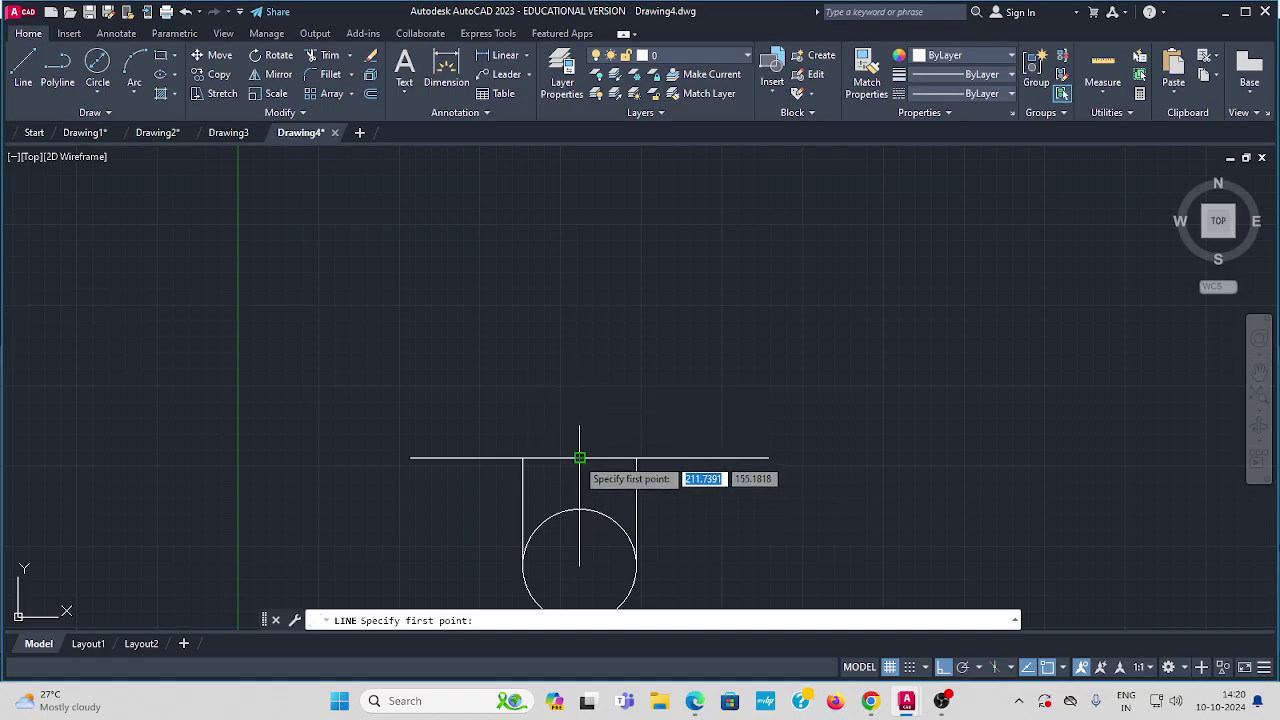
{"action": "left_click", "coordinate": [580, 458]}
{"action": "type", "text": "1"}
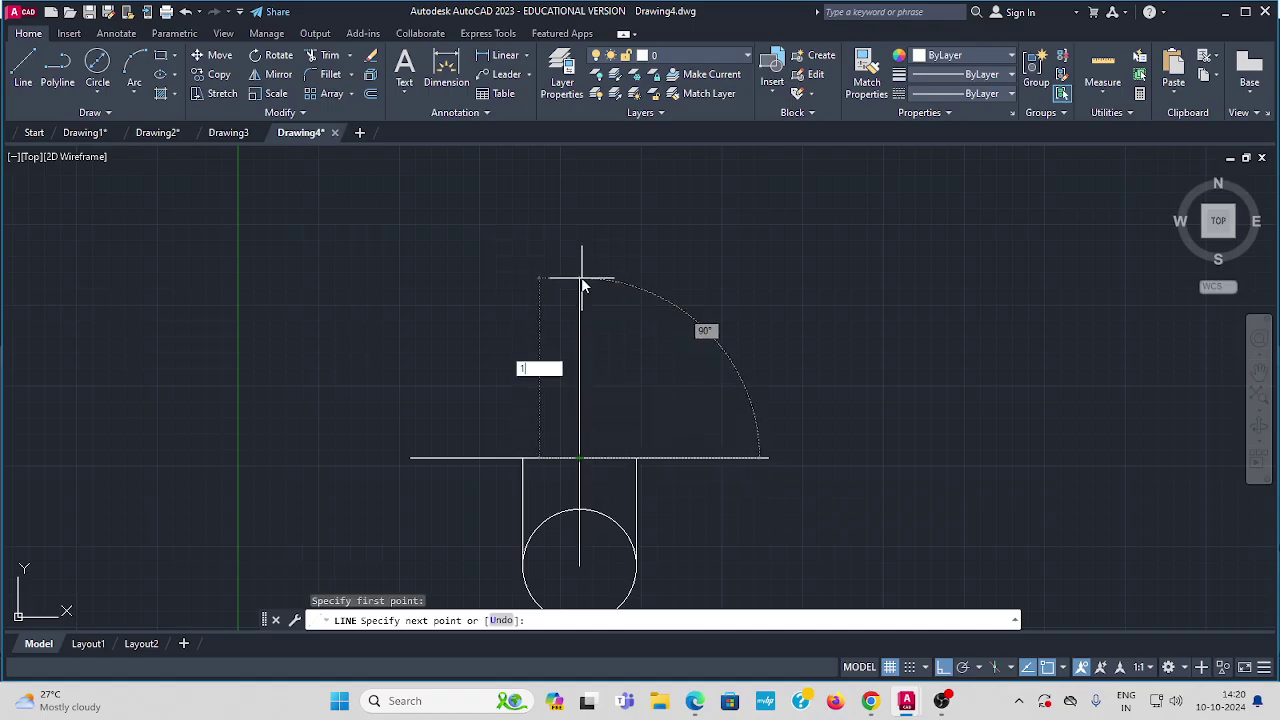
{"action": "type", "text": "50"}
{"action": "key", "text": "Return"}
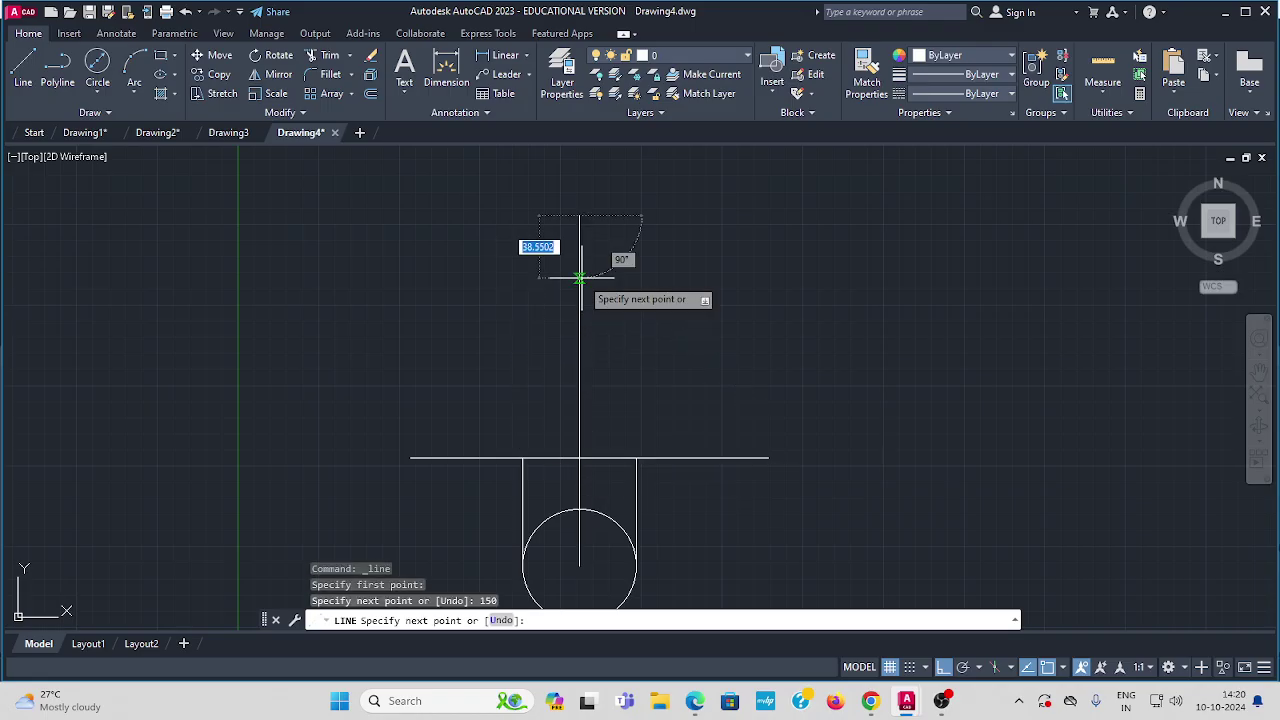
{"action": "key", "text": "Escape"}
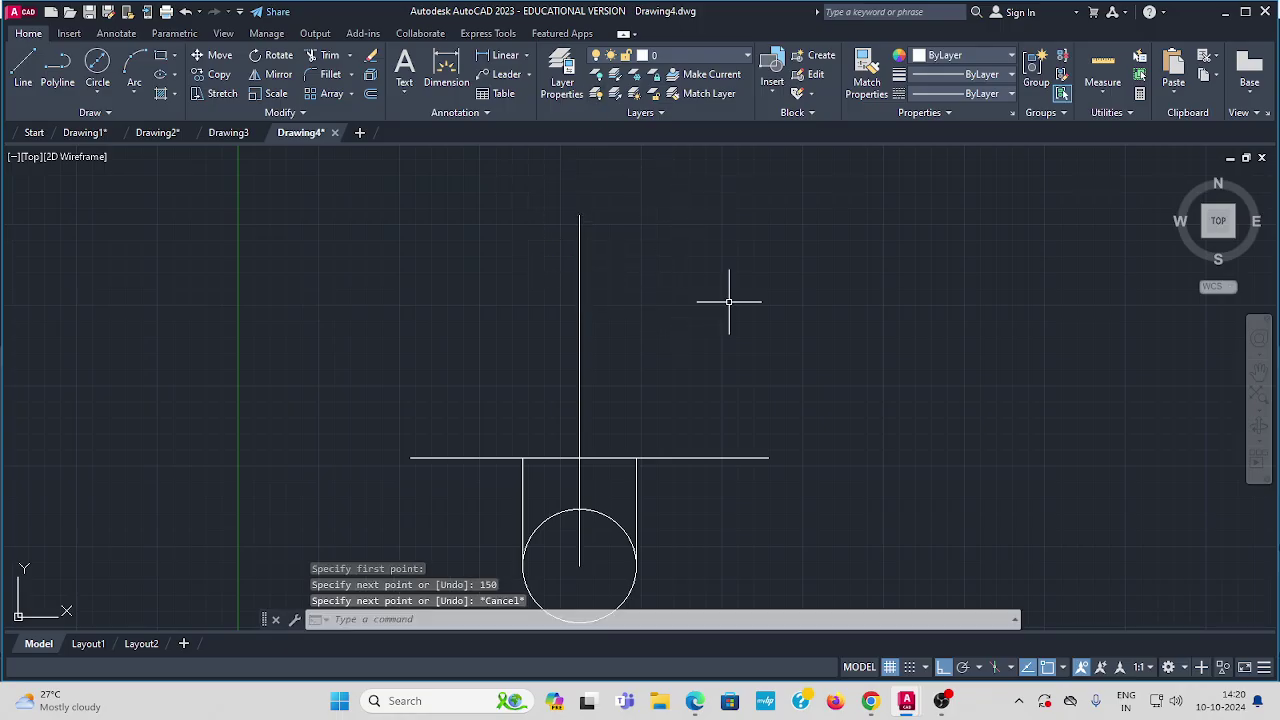
Turn Ortho mode off and draw the cone's left slant edge from the left projector's upper end to the apex.
{"action": "left_click", "coordinate": [941, 670]}
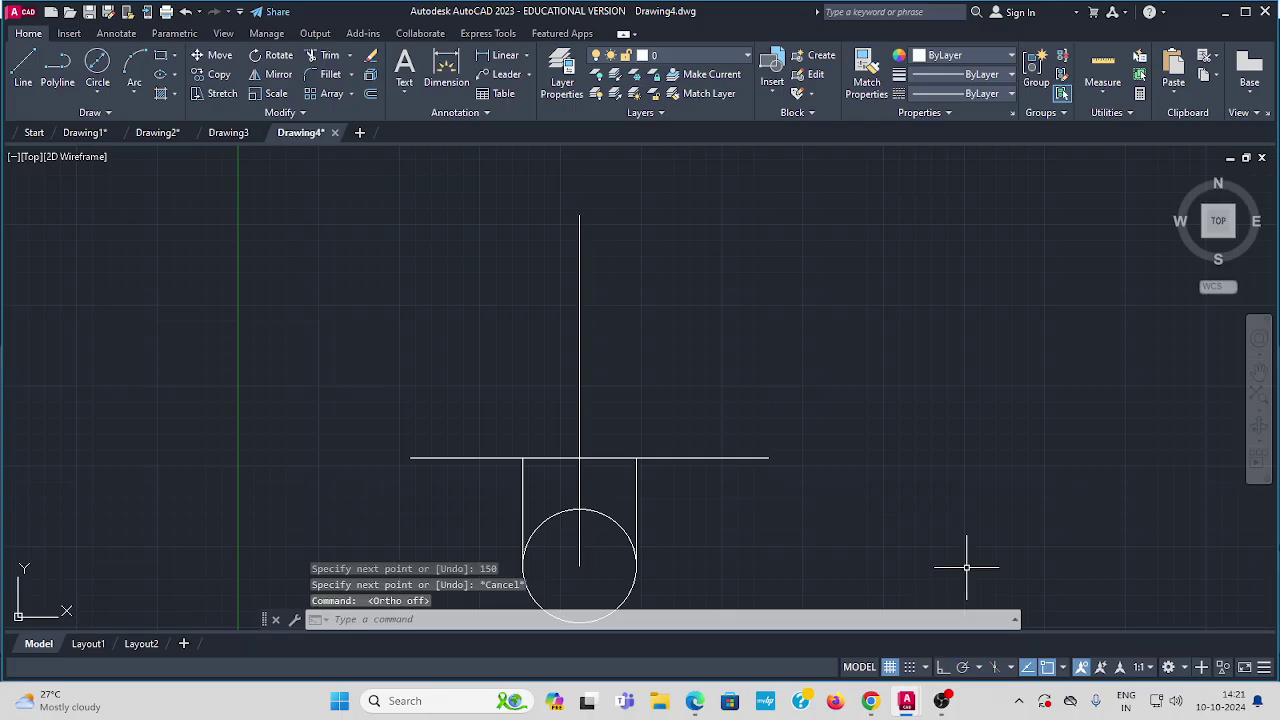
{"action": "left_click", "coordinate": [23, 70]}
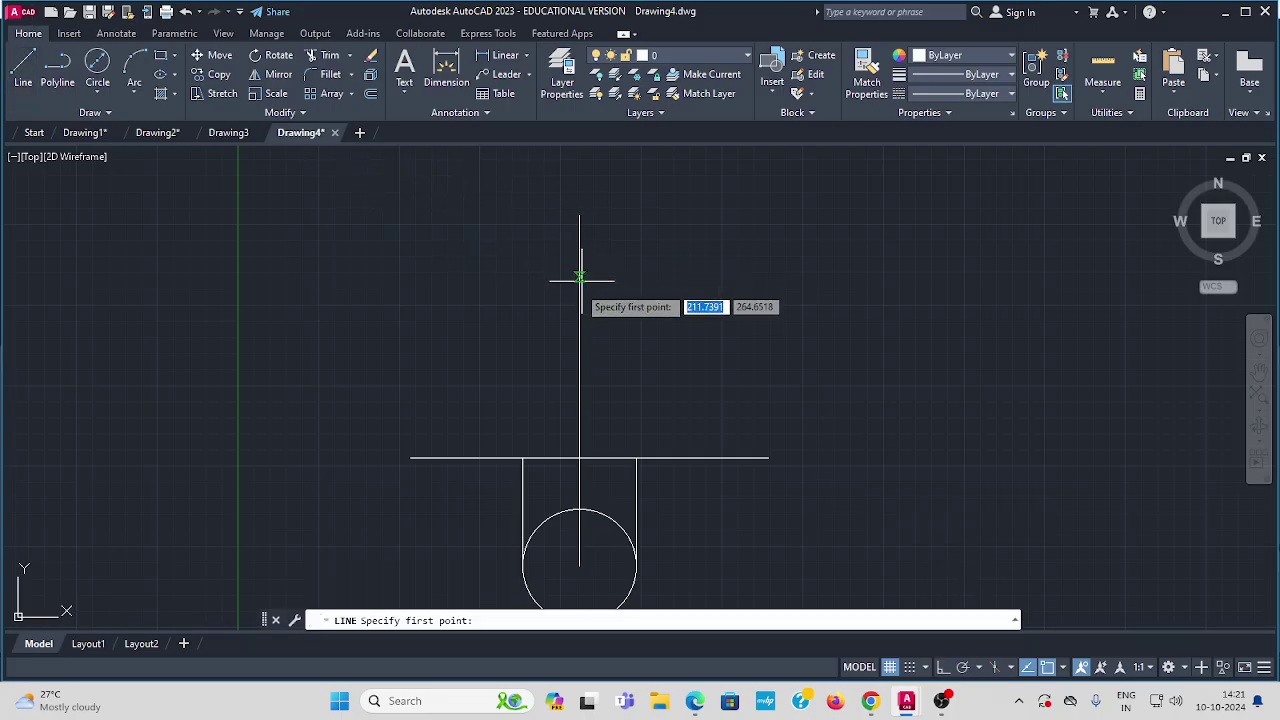
{"action": "left_click", "coordinate": [522, 458]}
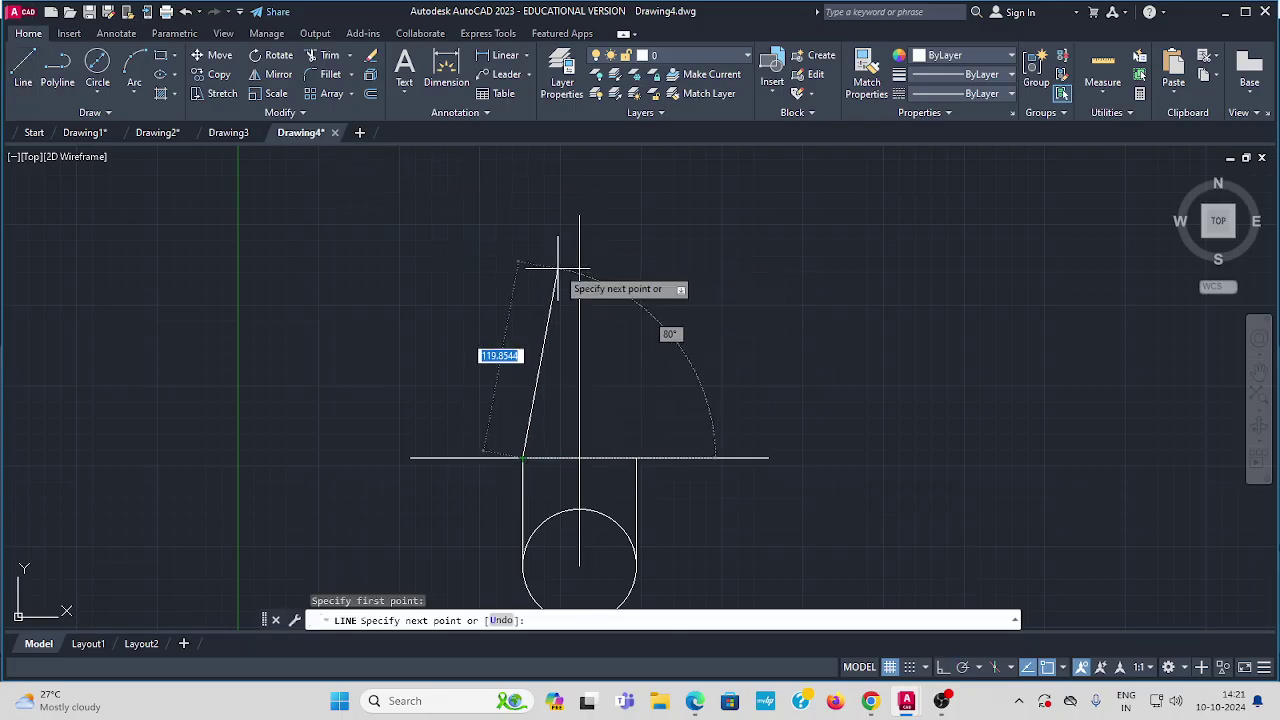
{"action": "left_click", "coordinate": [580, 215]}
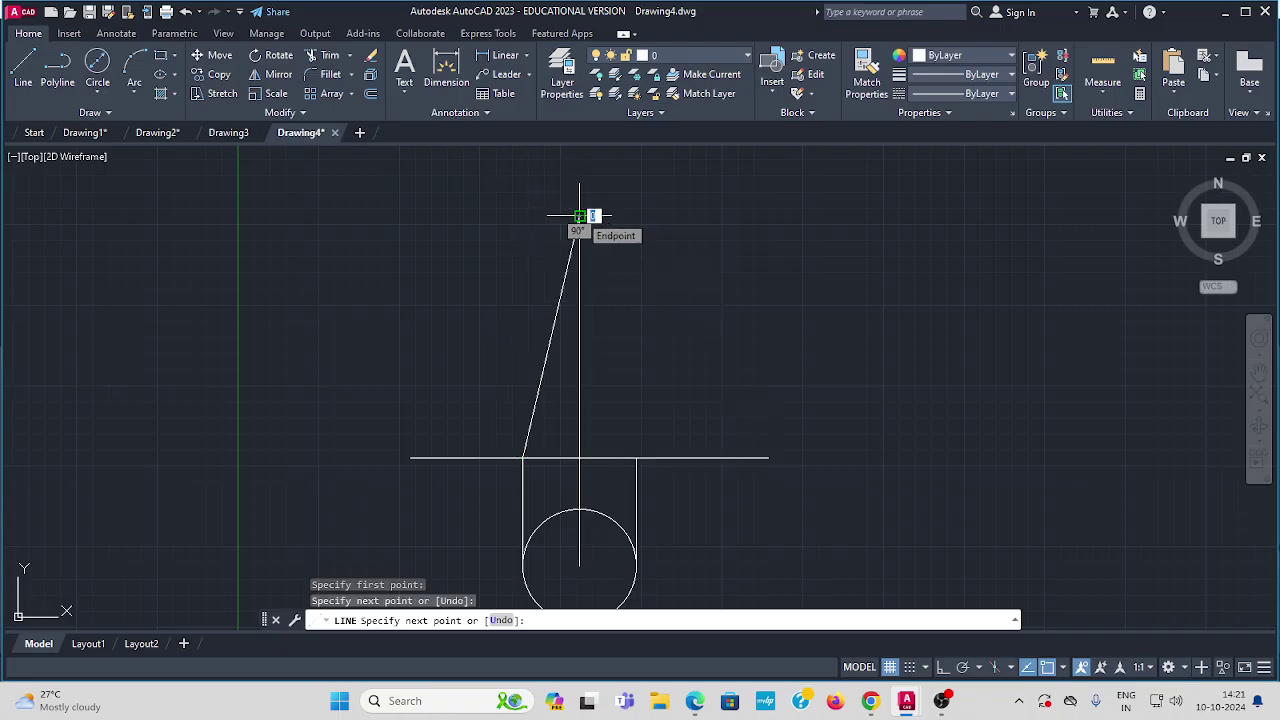
{"action": "key", "text": "Return"}
Draw the cone's right slant edge from the right projector's upper end to the apex.
{"action": "key", "text": "Return"}
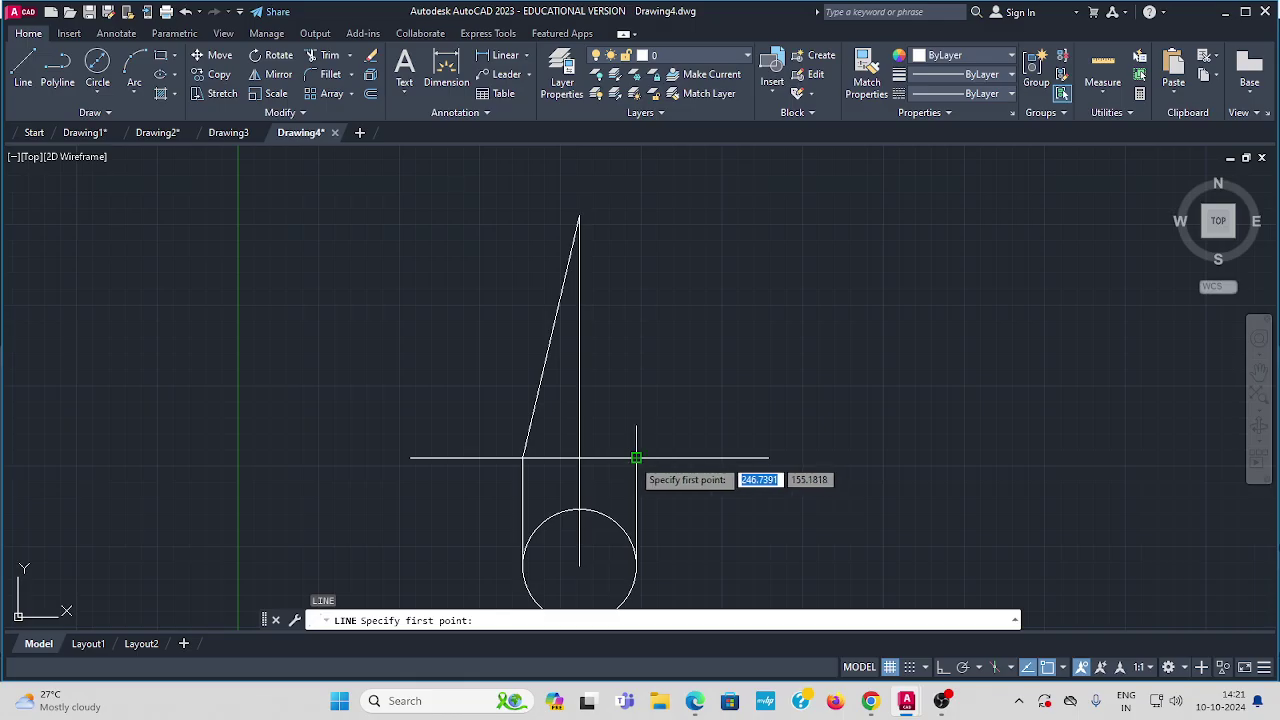
{"action": "left_click", "coordinate": [634, 458]}
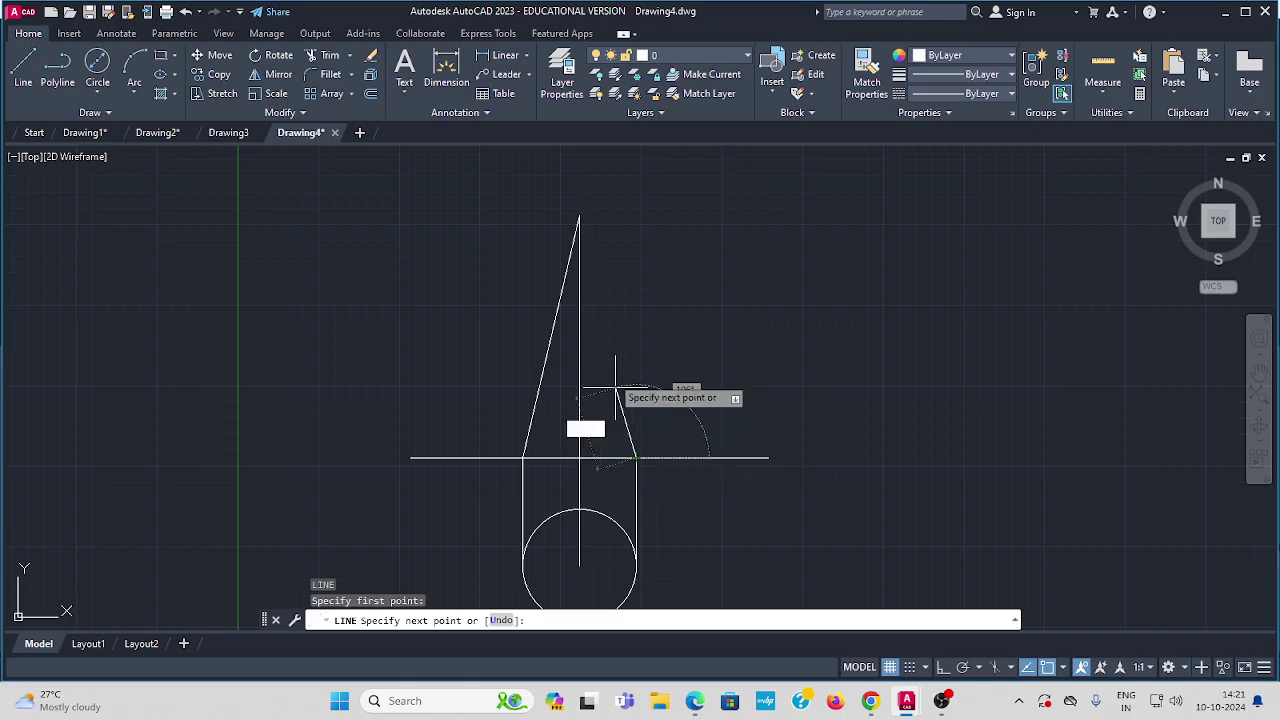
{"action": "left_click", "coordinate": [579, 222]}
{"action": "key", "text": "Return"}
{"action": "middle_click_drag", "start_coordinate": [673, 363], "coordinate": [651, 298]}
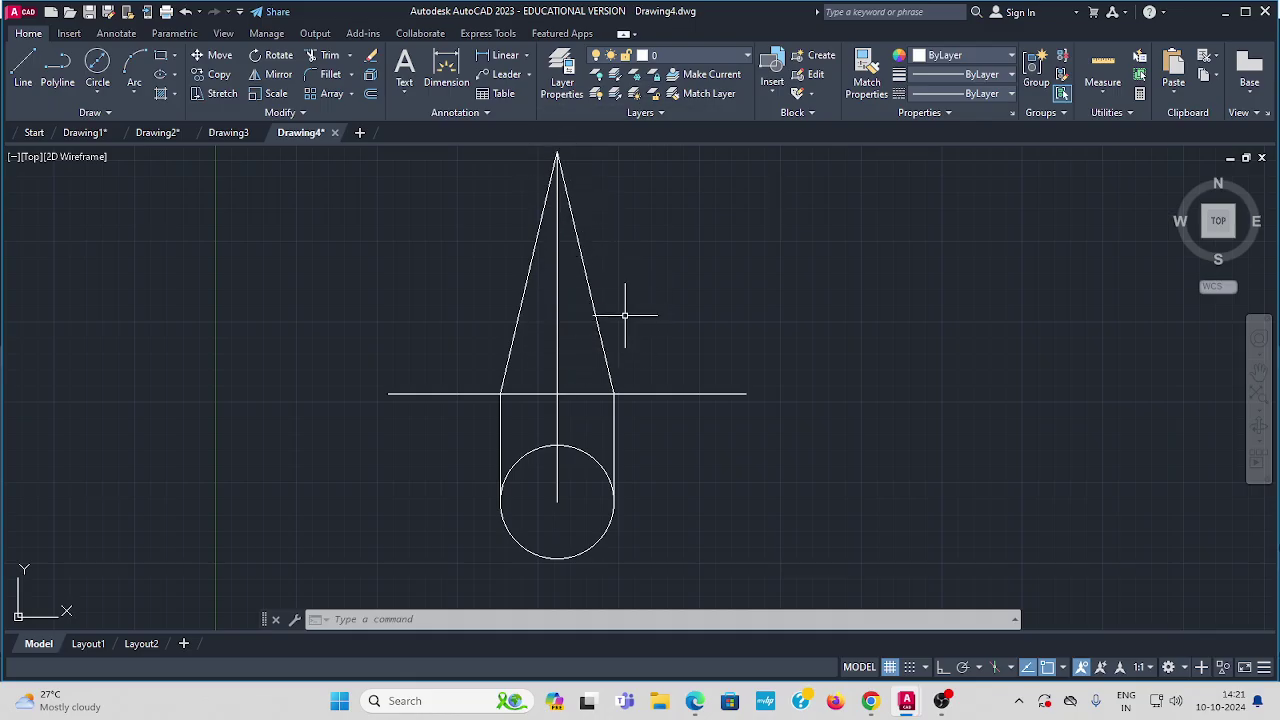
{"action": "middle_click_drag", "start_coordinate": [677, 306], "coordinate": [676, 323]}
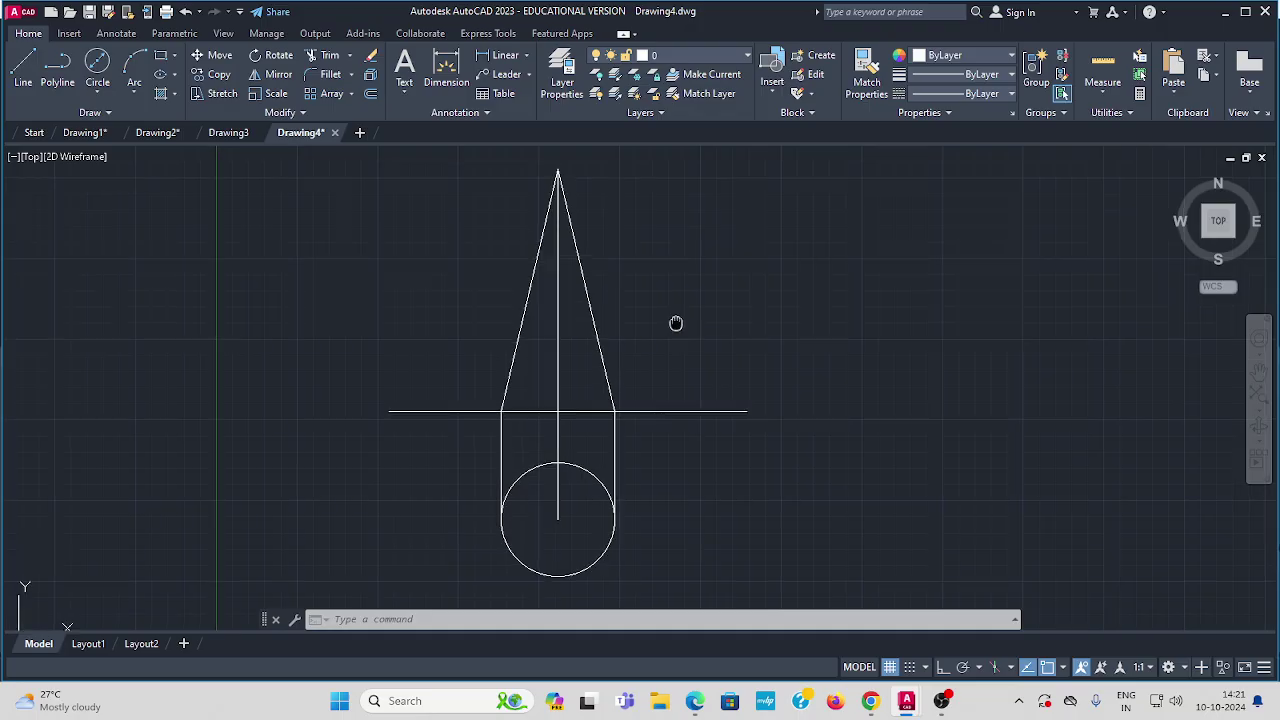
Examine the substended angle formula and the definitions of r and R in Drawing1.
{"action": "left_click", "coordinate": [85, 132]}
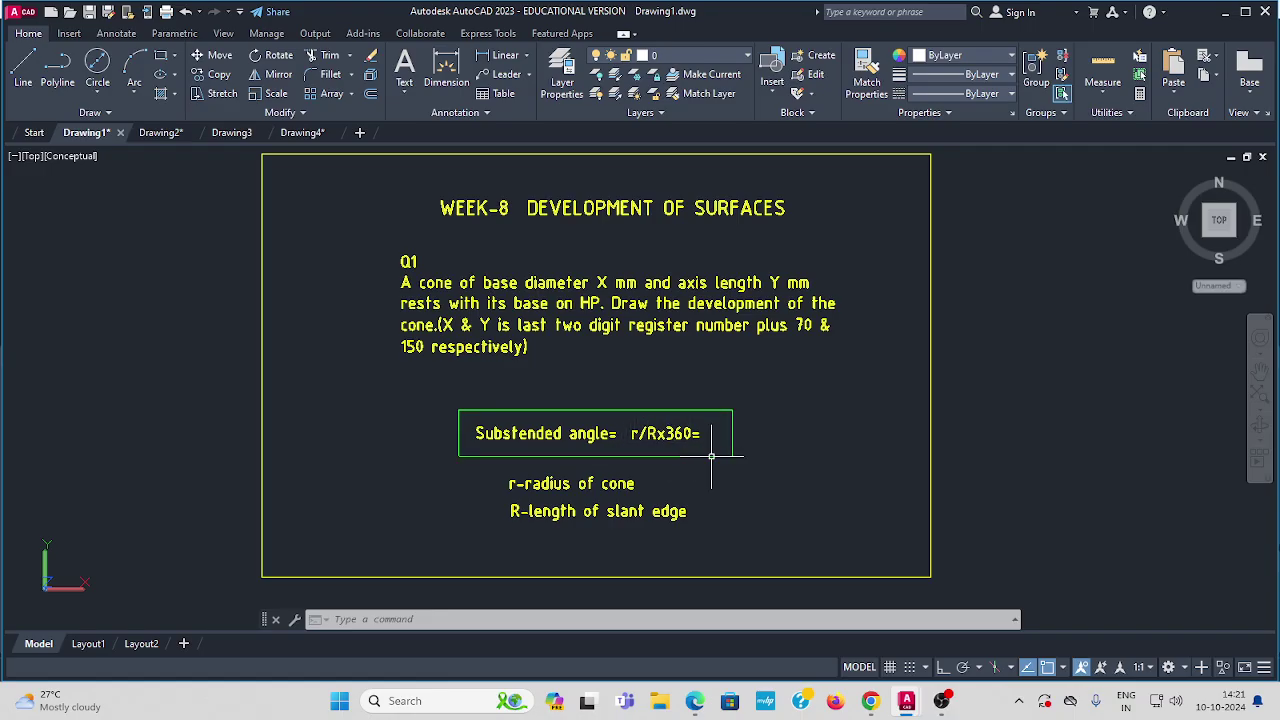
{"action": "scroll", "coordinate": [512, 486], "scroll_direction": "up", "scroll_amount": 2}
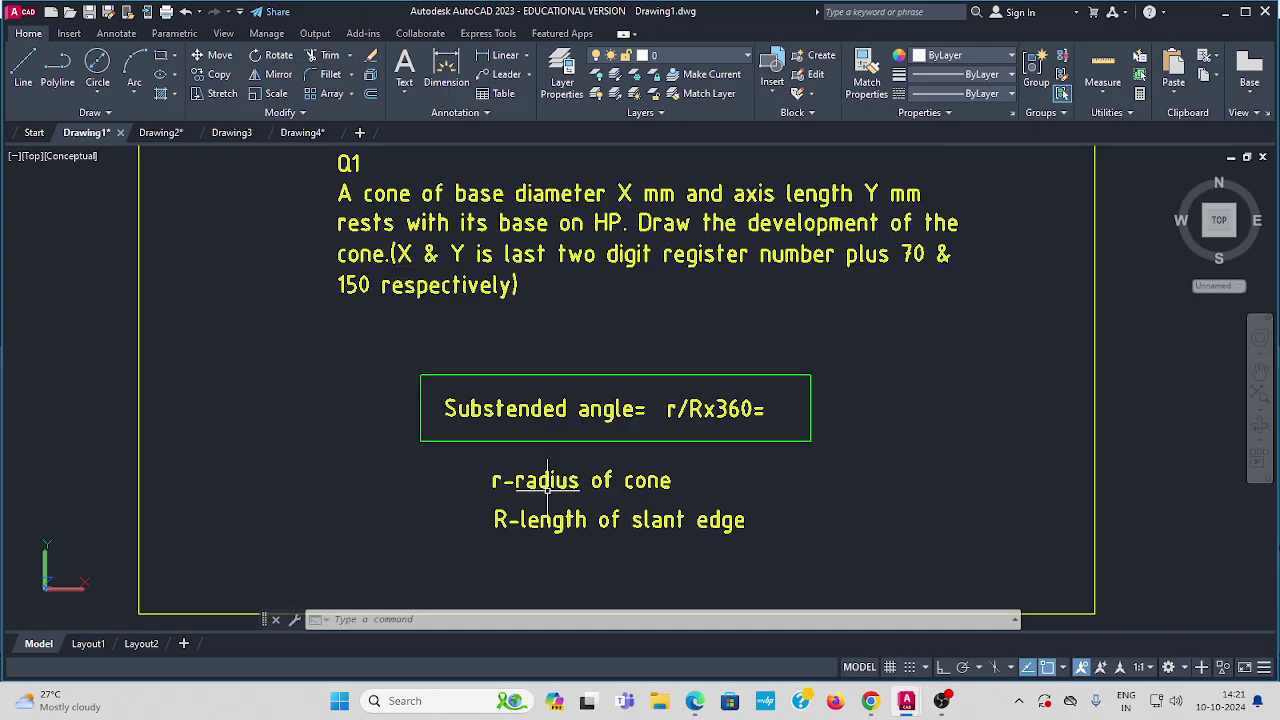
{"action": "scroll", "coordinate": [606, 479], "scroll_direction": "down", "scroll_amount": 1}
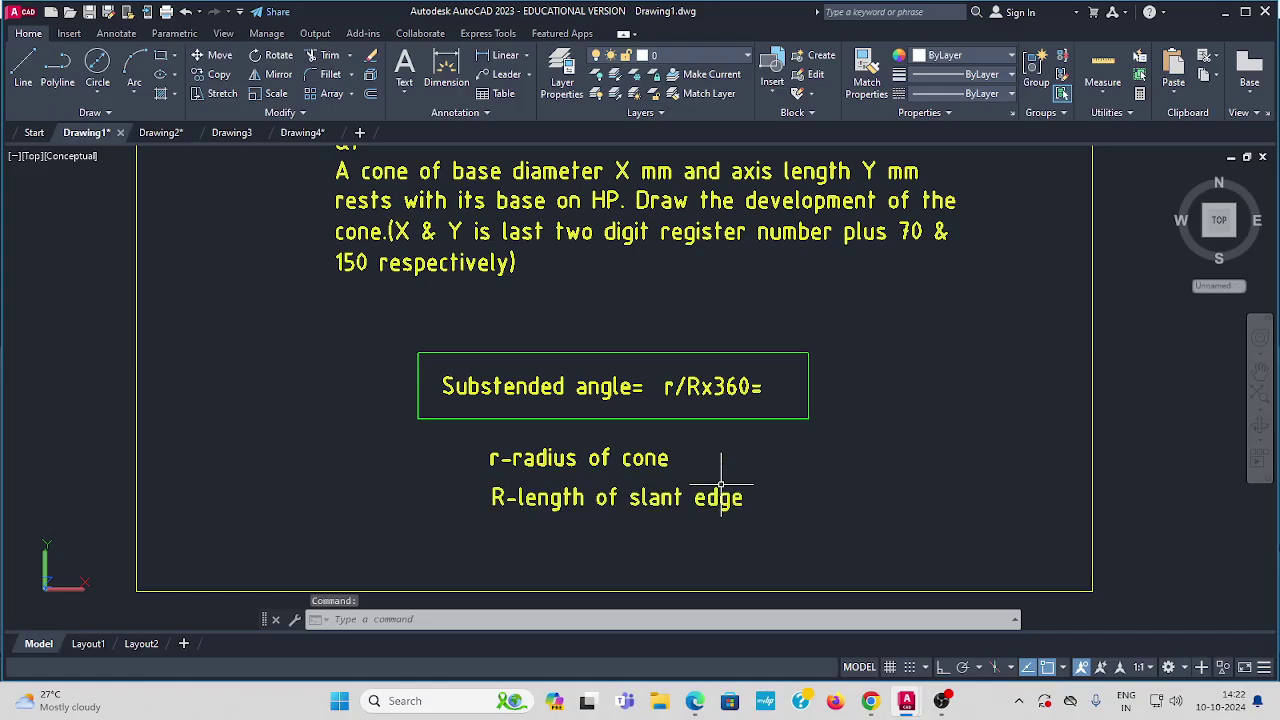
{"action": "scroll", "coordinate": [755, 480], "scroll_direction": "down", "scroll_amount": 2}
{"action": "scroll", "coordinate": [671, 471], "scroll_direction": "down", "scroll_amount": 1}
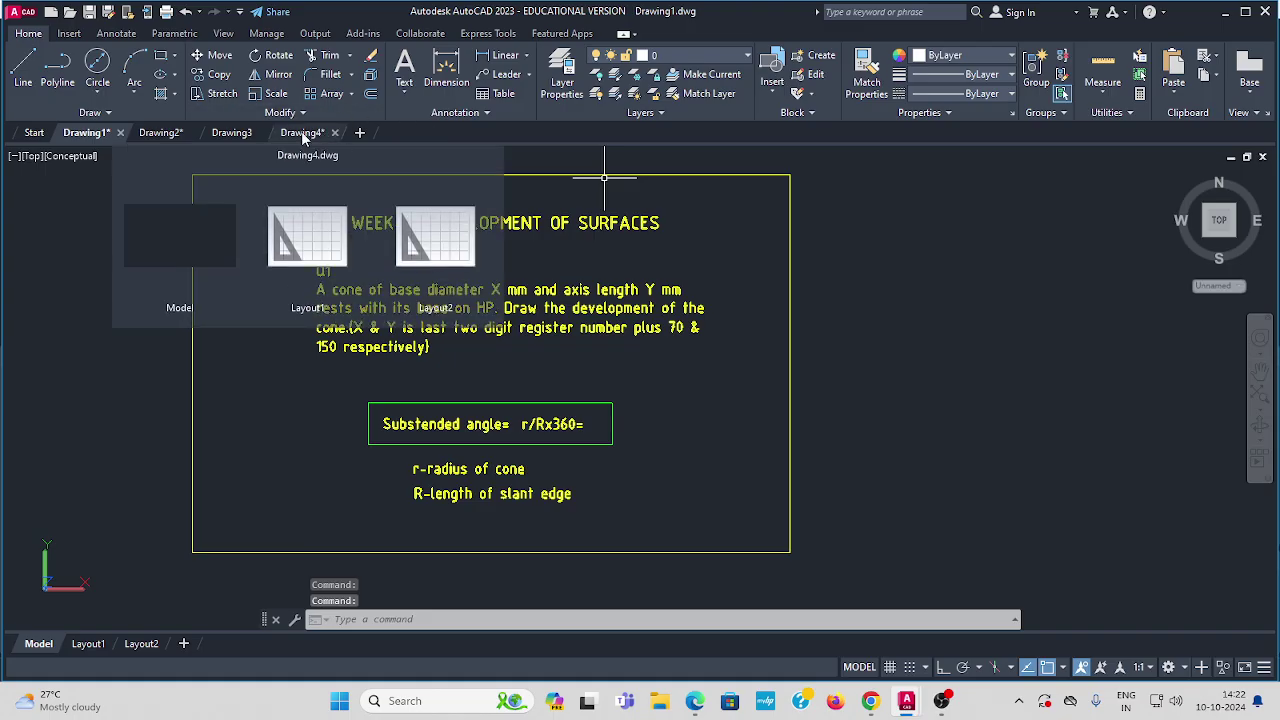
{"action": "left_click", "coordinate": [215, 73]}
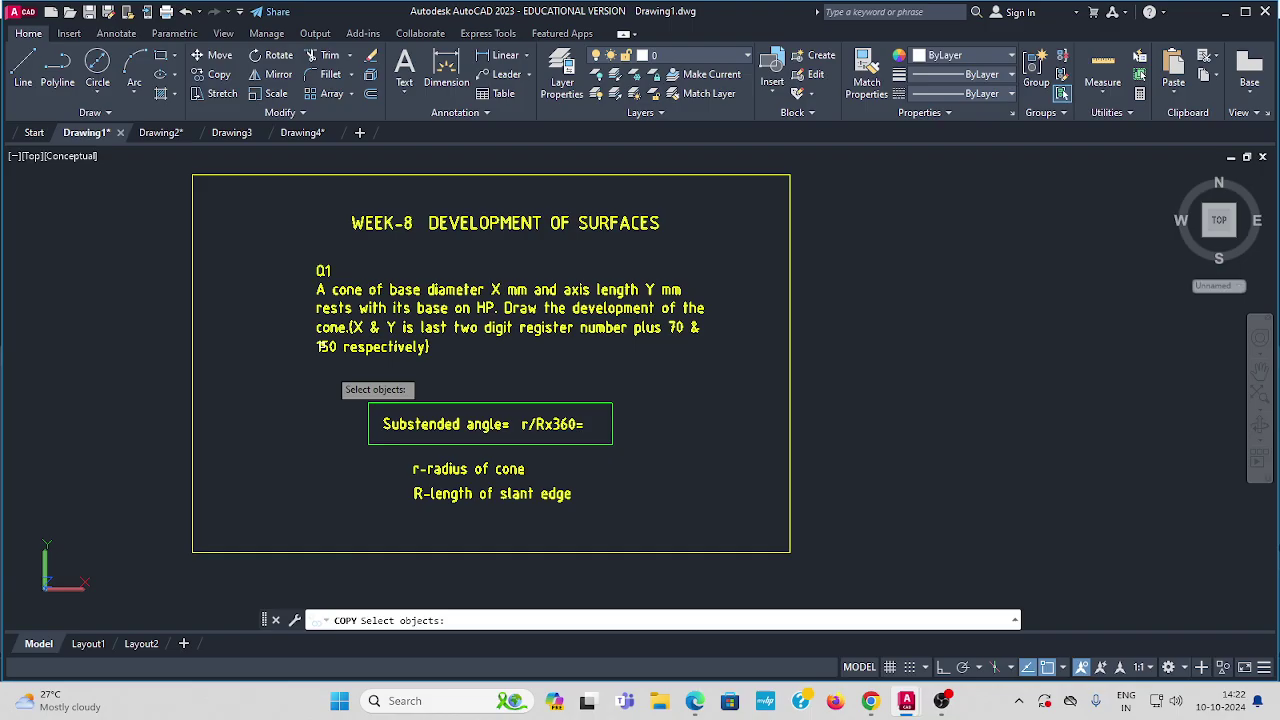
{"action": "left_click", "coordinate": [327, 385]}
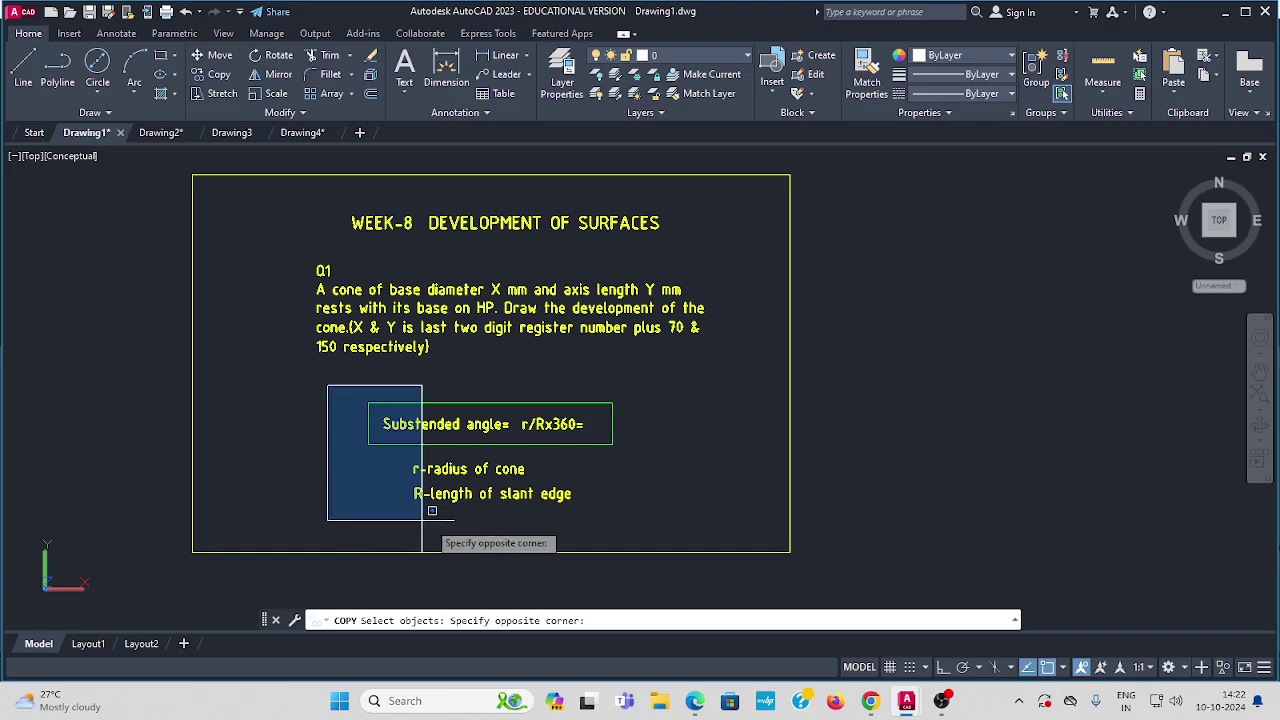
{"action": "left_click", "coordinate": [659, 511]}
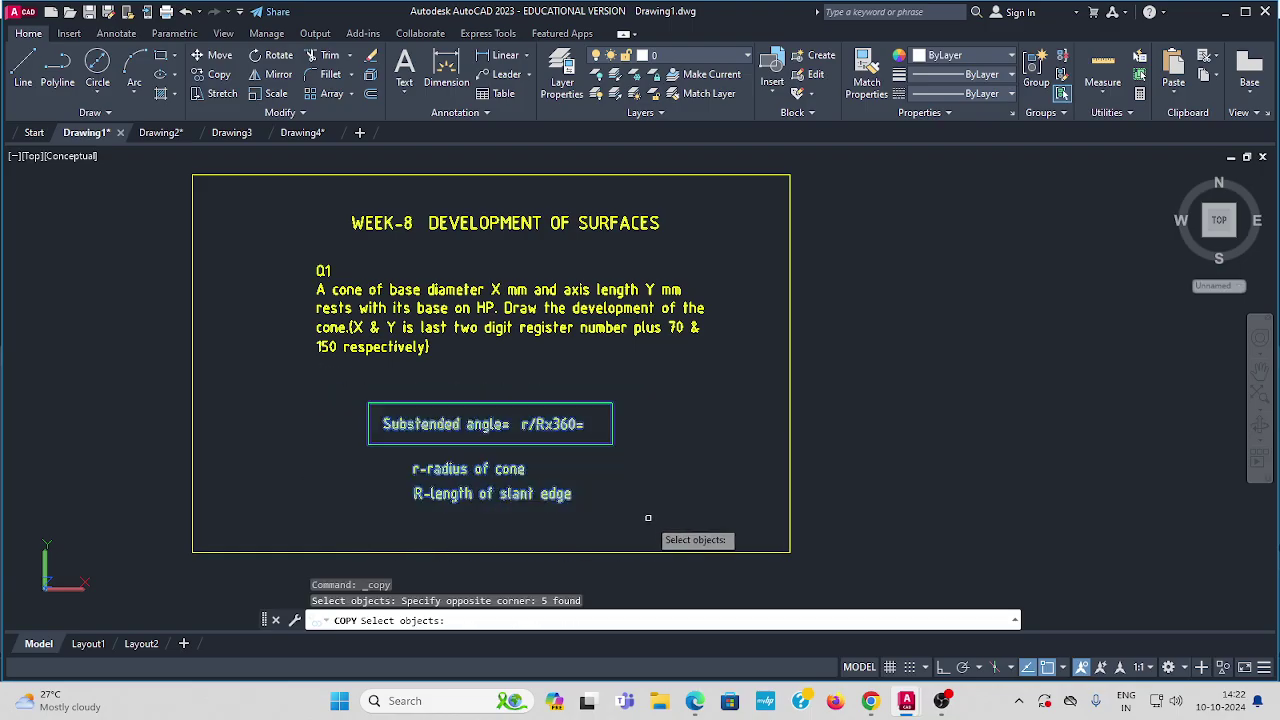
{"action": "key", "text": "Return"}
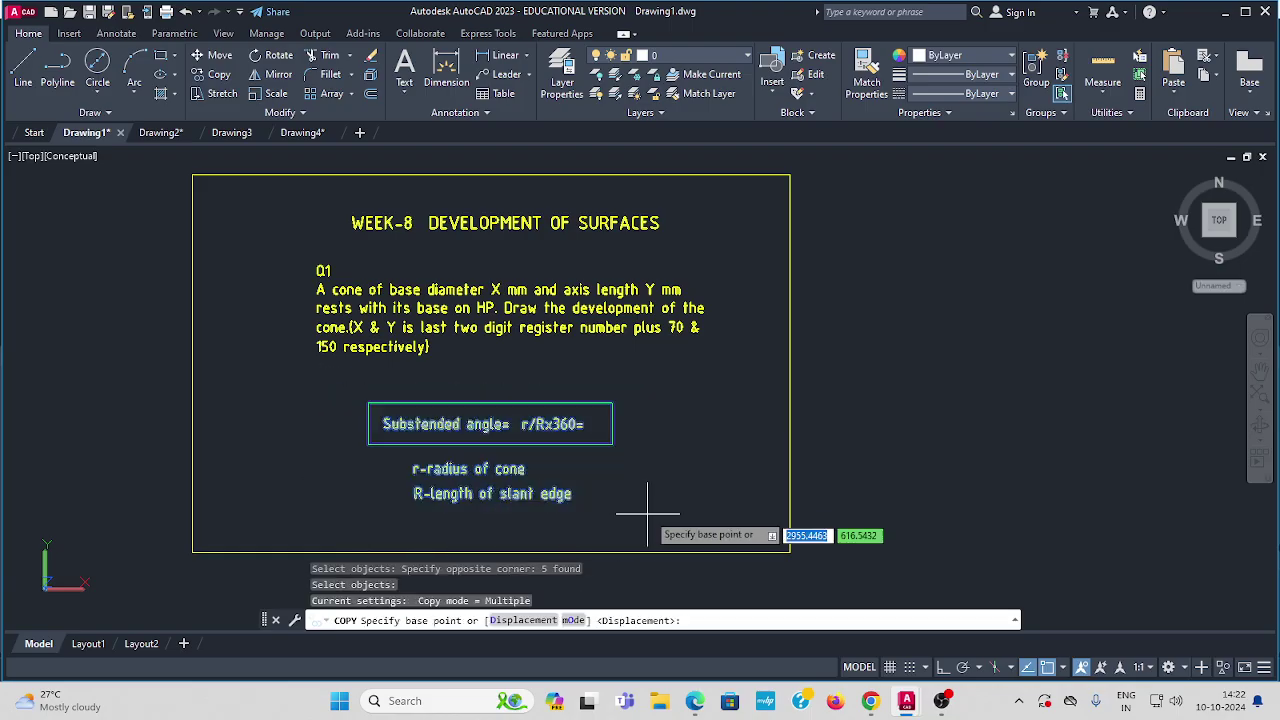
{"action": "left_click", "coordinate": [611, 403]}
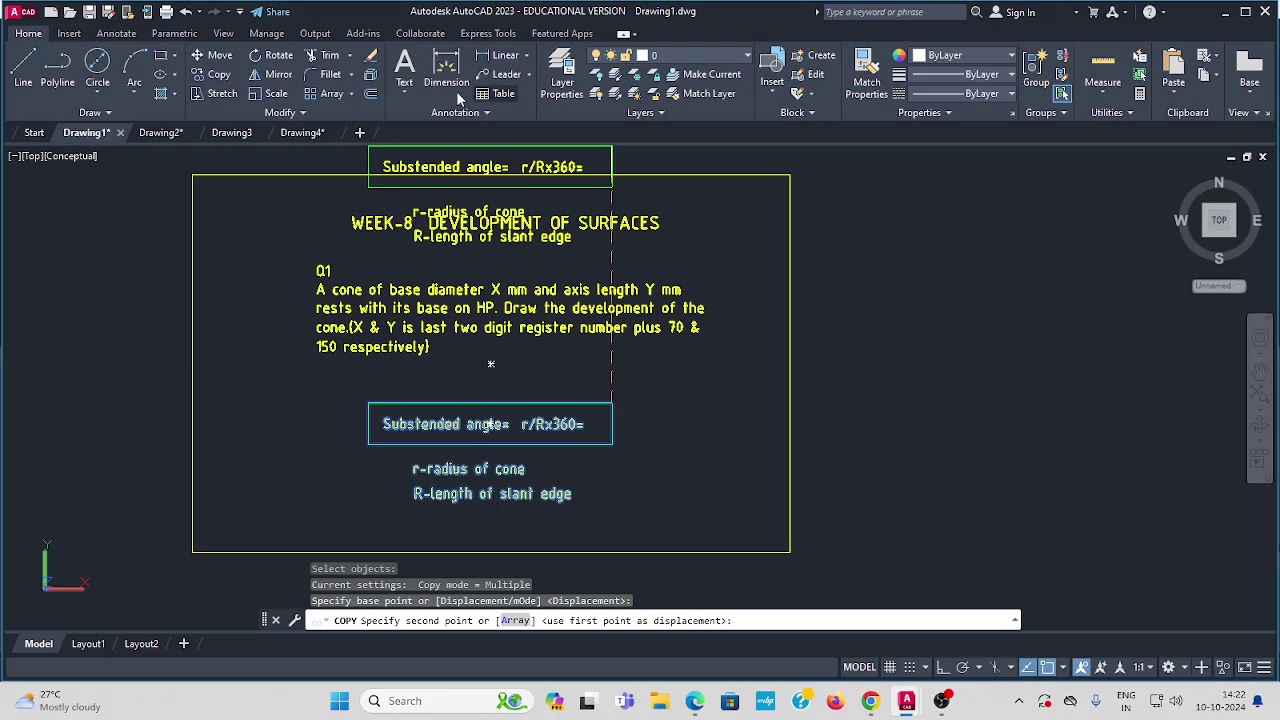
{"action": "mouse_move", "coordinate": [313, 139]}
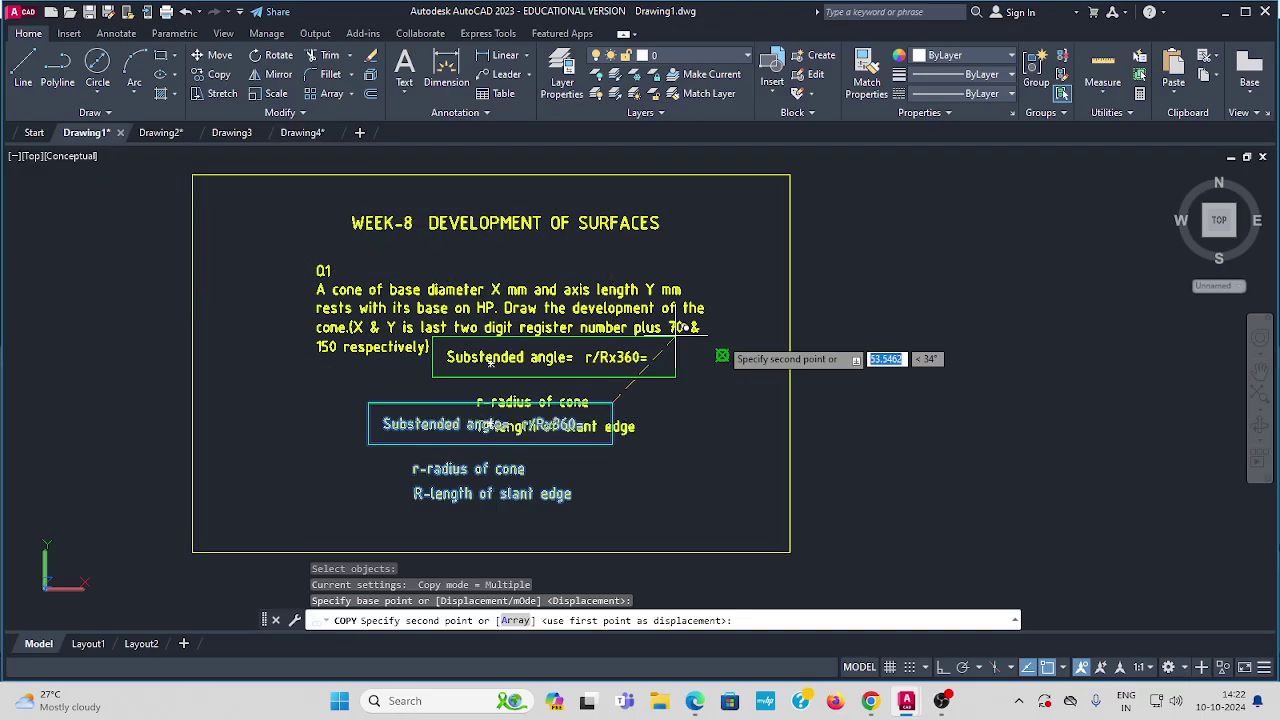
{"action": "middle_click_drag", "start_coordinate": [1057, 420], "coordinate": [905, 457]}
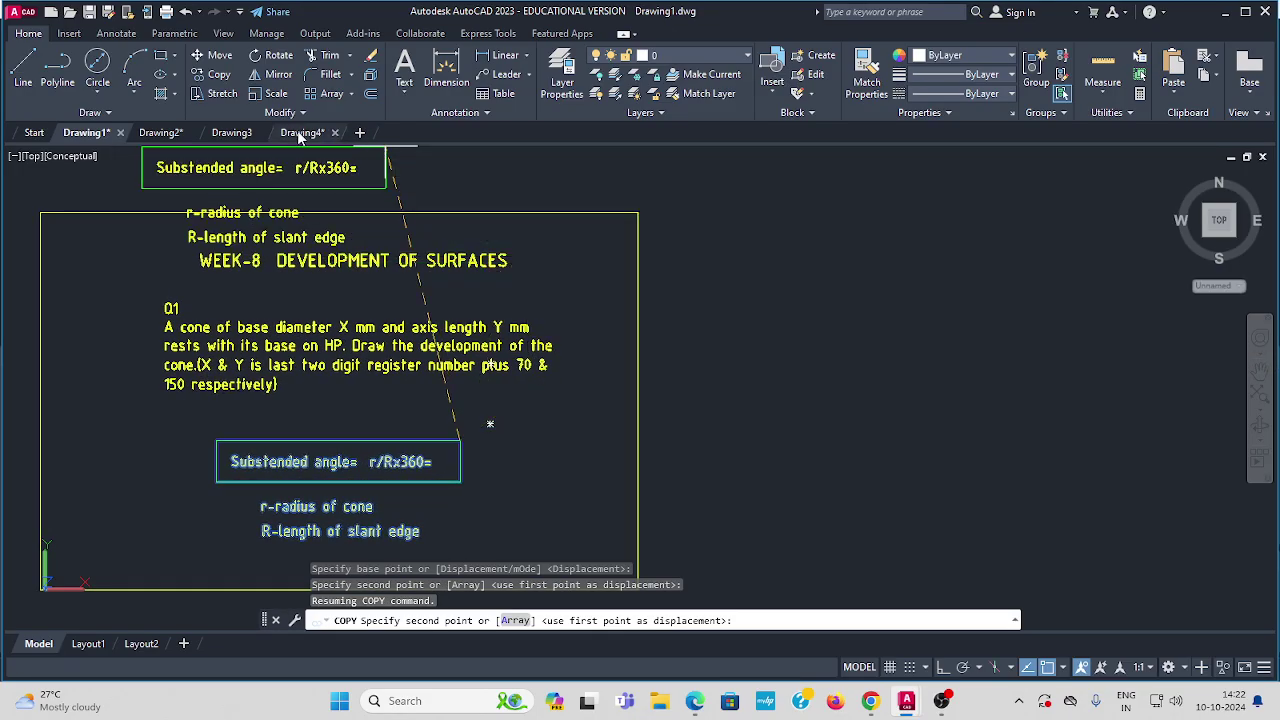
{"action": "key", "text": "Escape"}
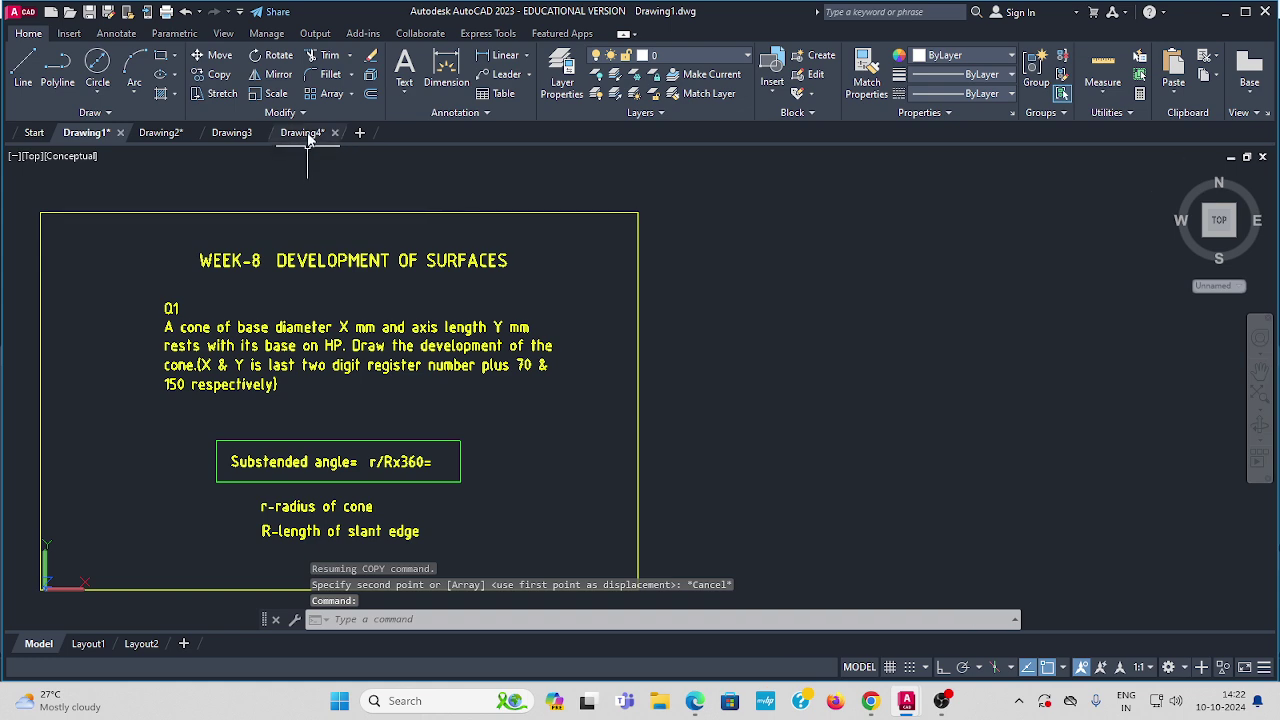
Copy the boxed substended angle formula and its r and R notes from Drawing1 into Drawing4, placing them left of the cone's front view.
{"action": "left_click", "coordinate": [178, 421]}
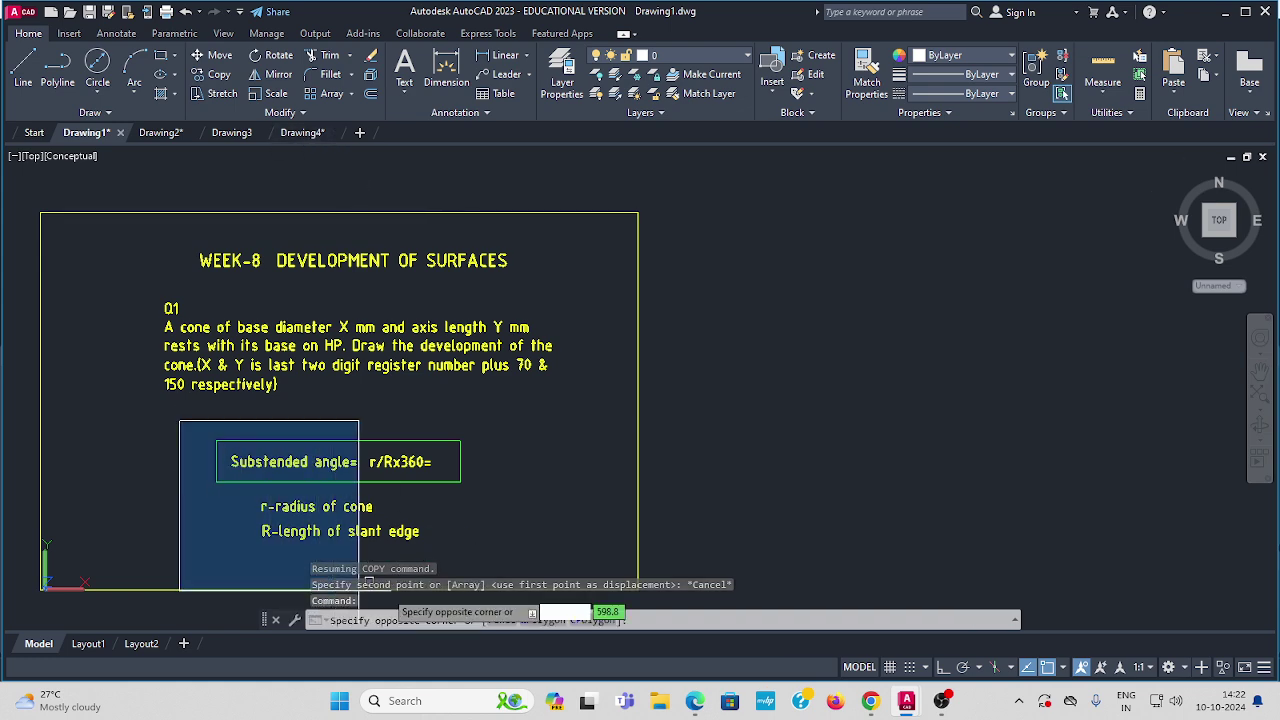
{"action": "left_click", "coordinate": [510, 570]}
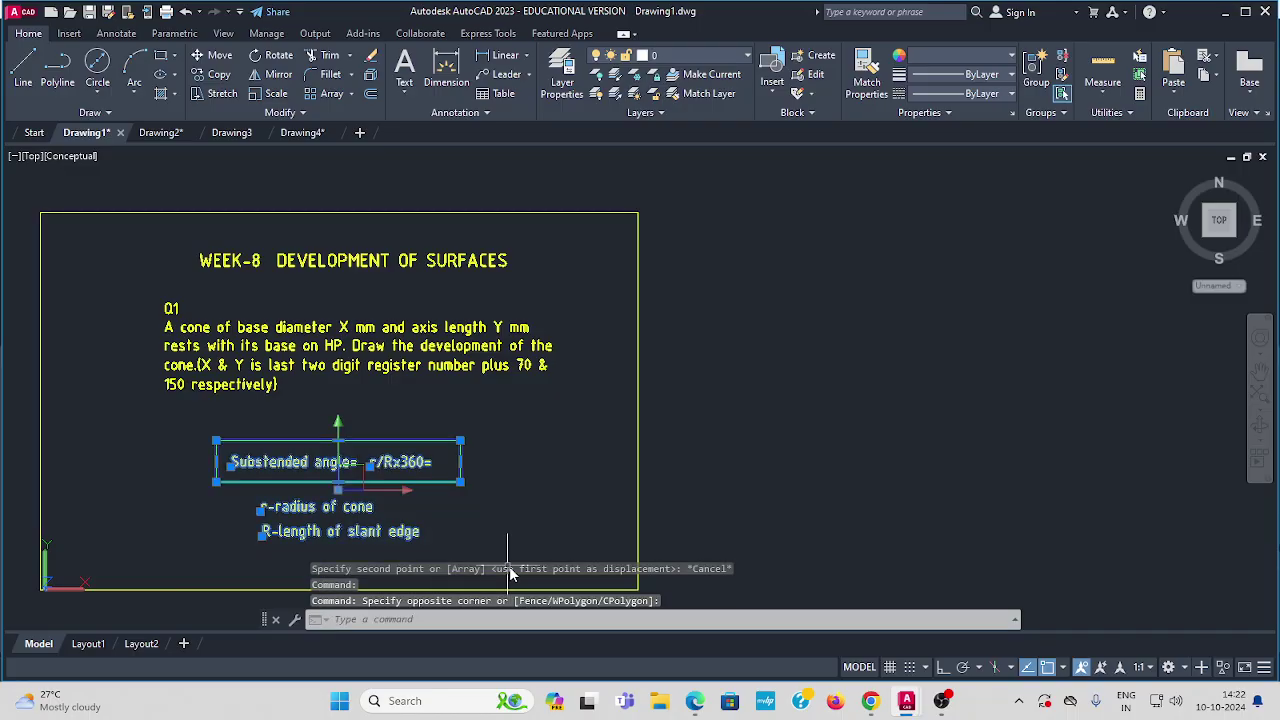
{"action": "key", "text": "ctrl+c"}
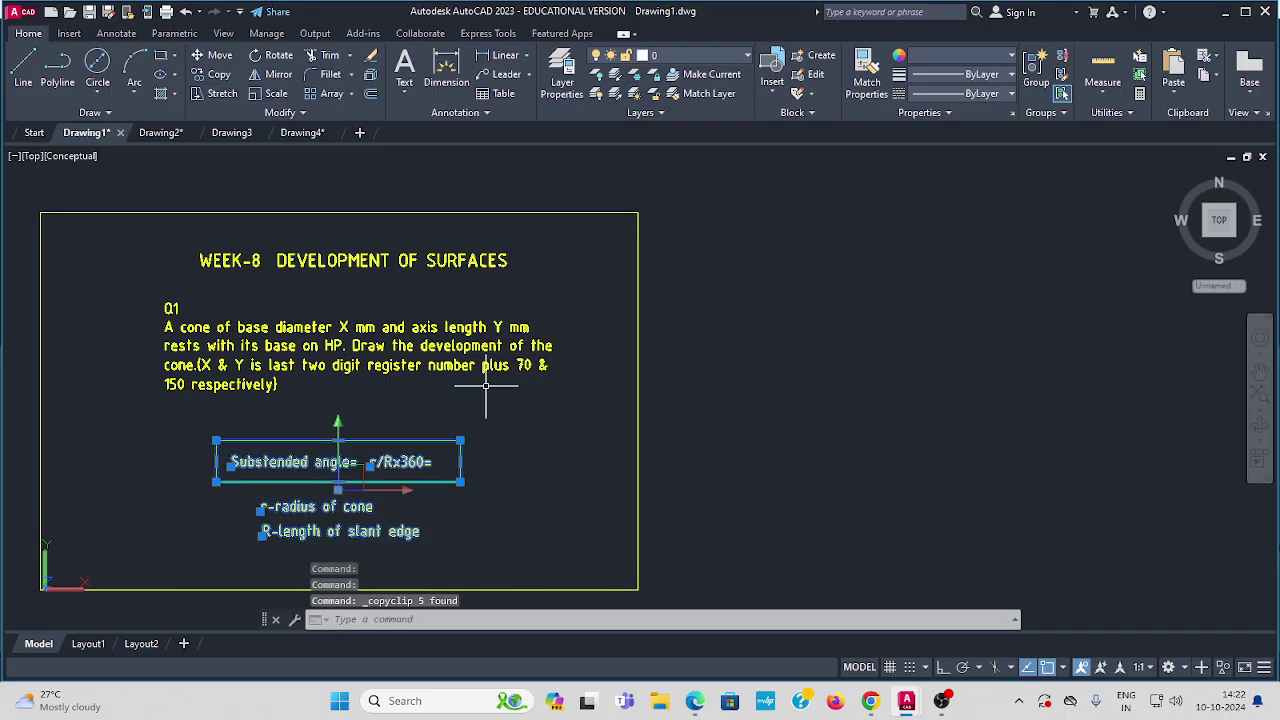
{"action": "left_click", "coordinate": [300, 132]}
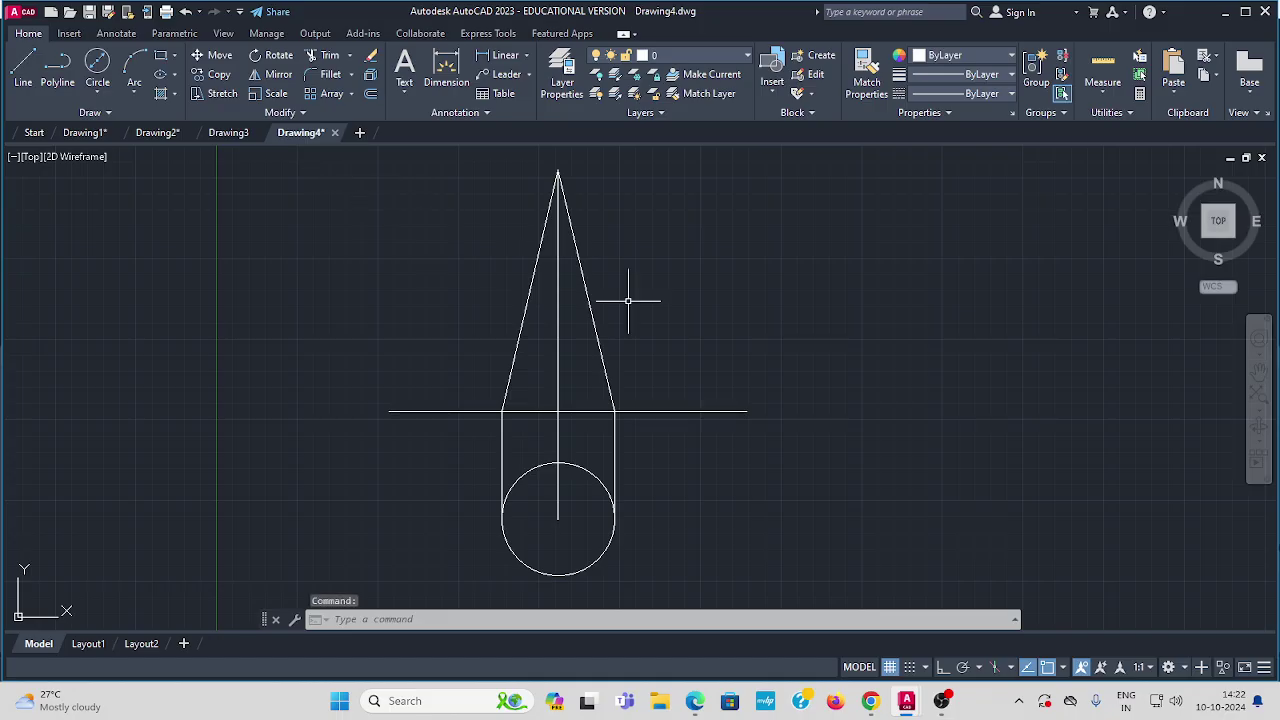
{"action": "left_click", "coordinate": [836, 313]}
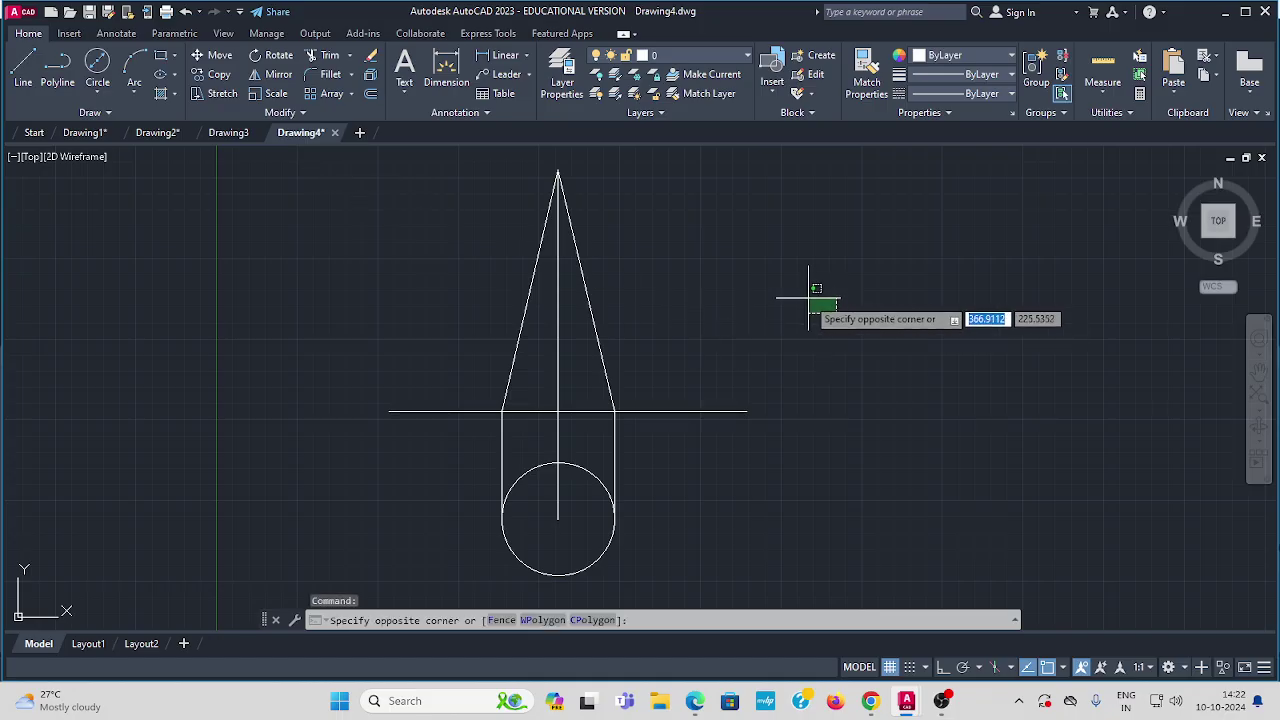
{"action": "key", "text": "ctrl+v"}
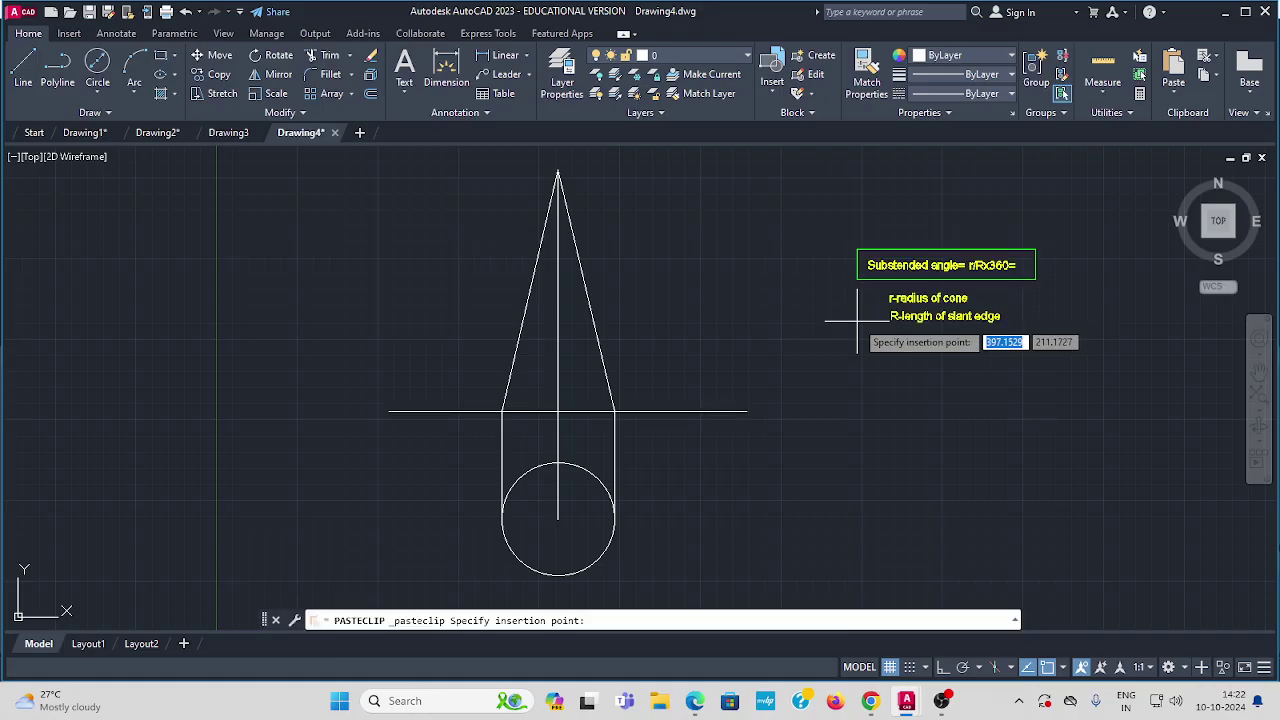
{"action": "left_click", "coordinate": [270, 309]}
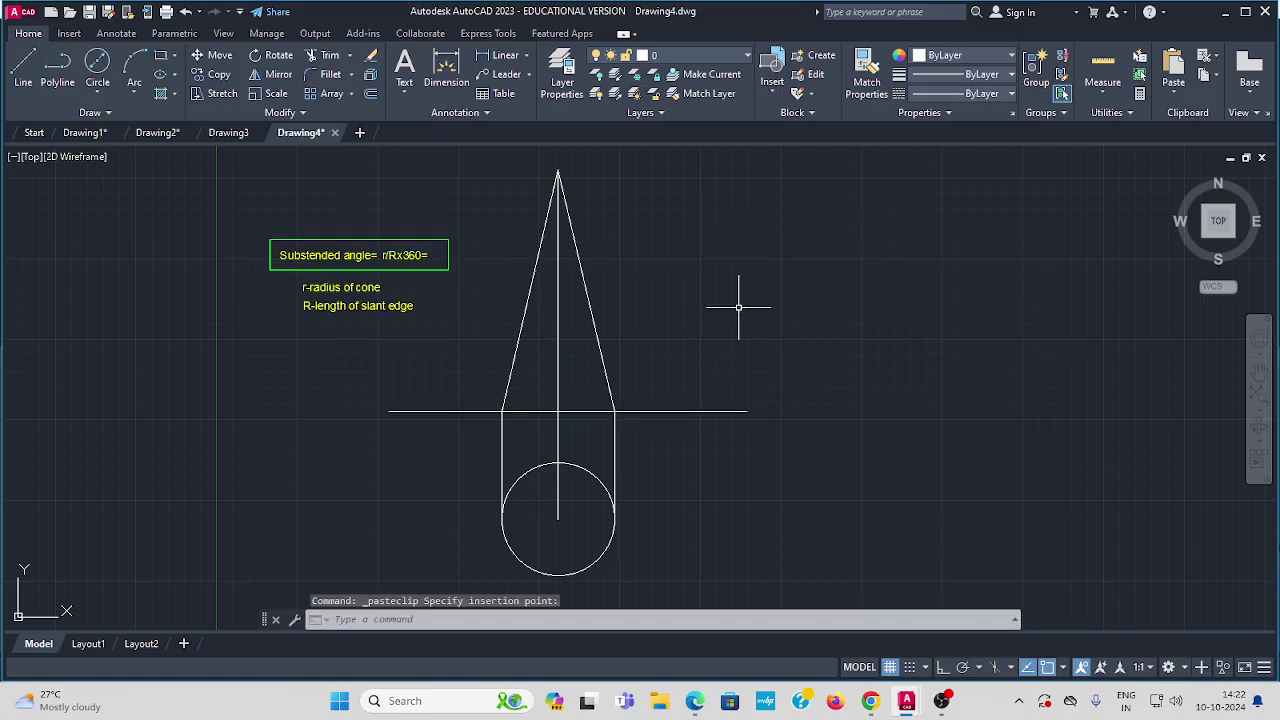
Modify the ISO-25 dimension style, setting the text height to 5 and the arrow size to 4.
{"action": "middle_click_drag", "start_coordinate": [738, 308], "coordinate": [682, 305]}
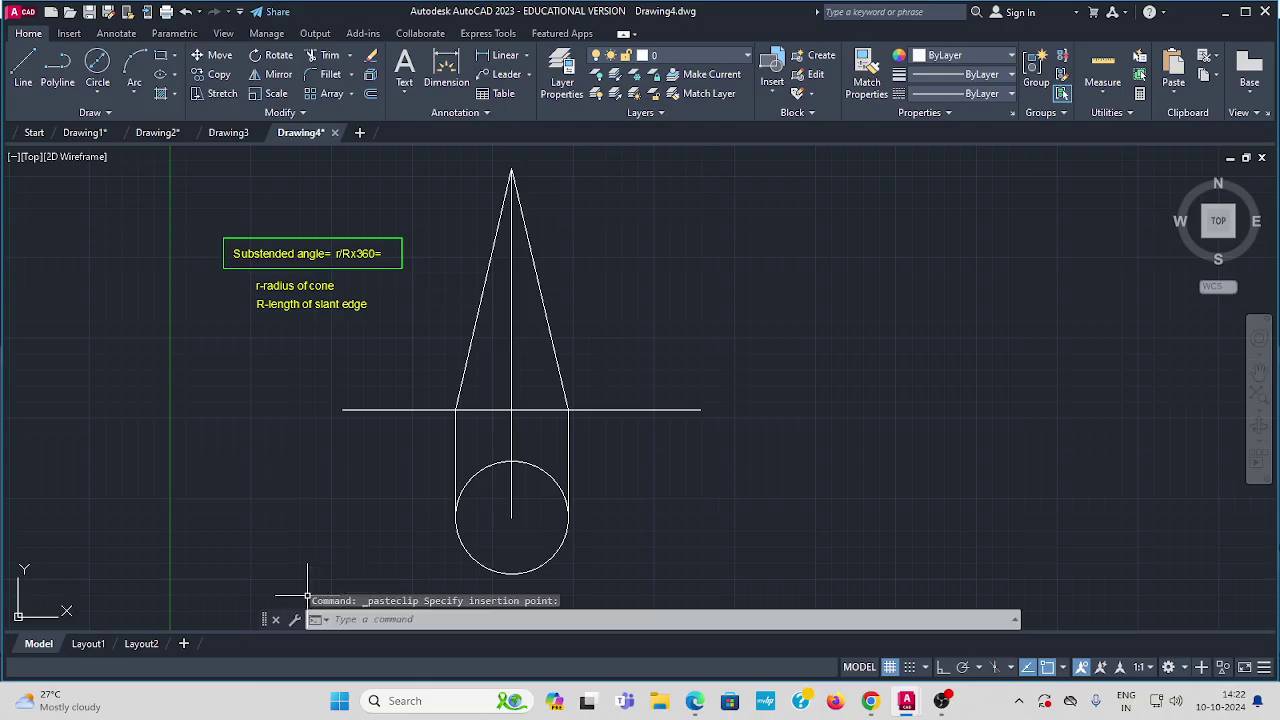
{"action": "type", "text": "IM"}
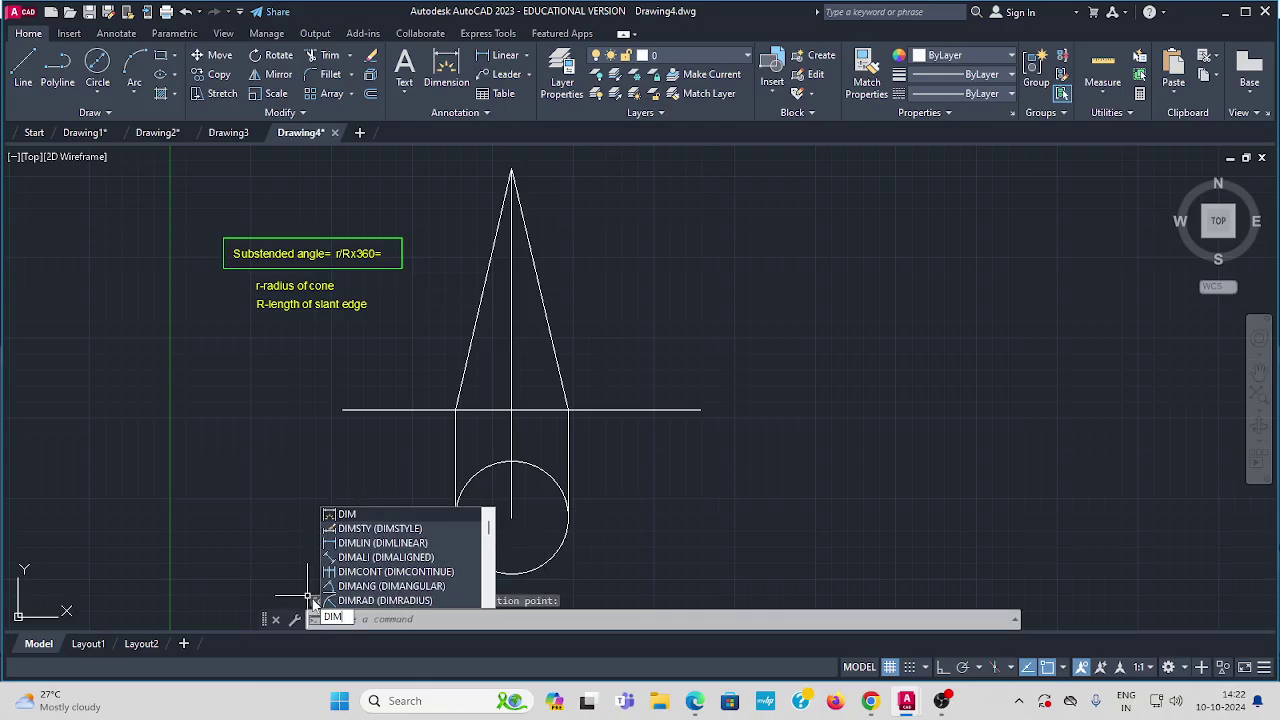
{"action": "left_click", "coordinate": [393, 530]}
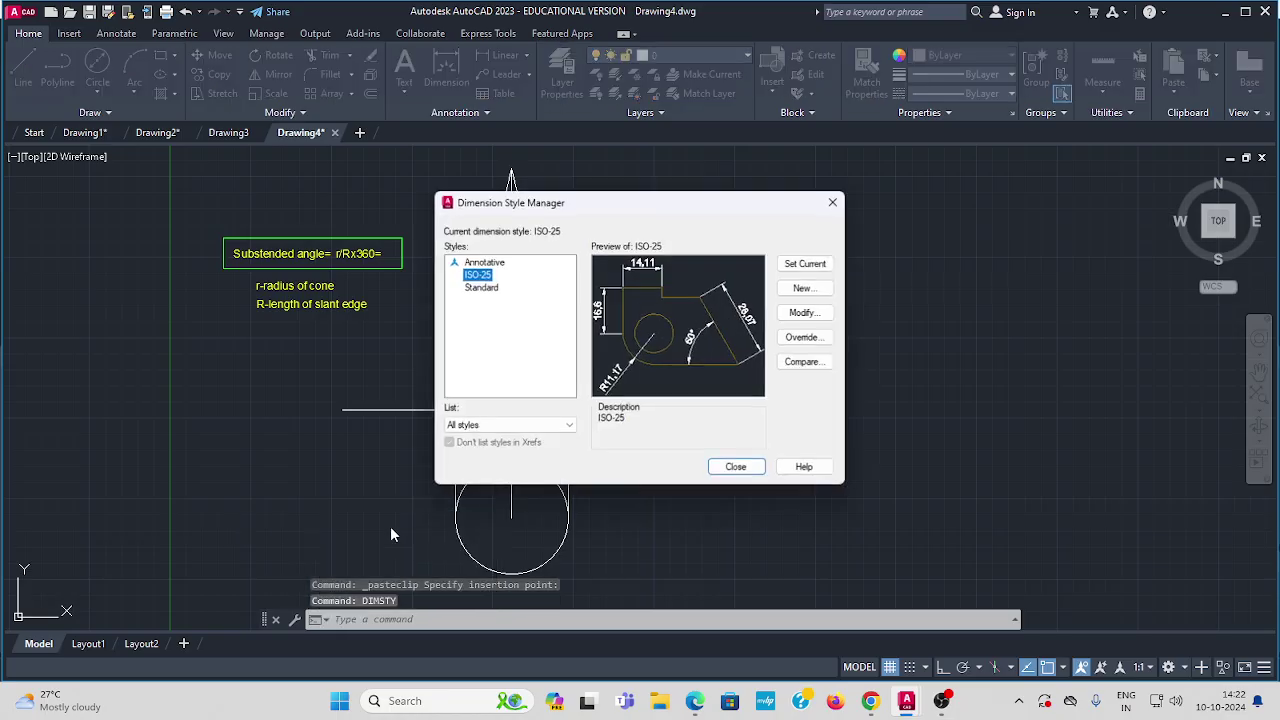
{"action": "left_click", "coordinate": [806, 313]}
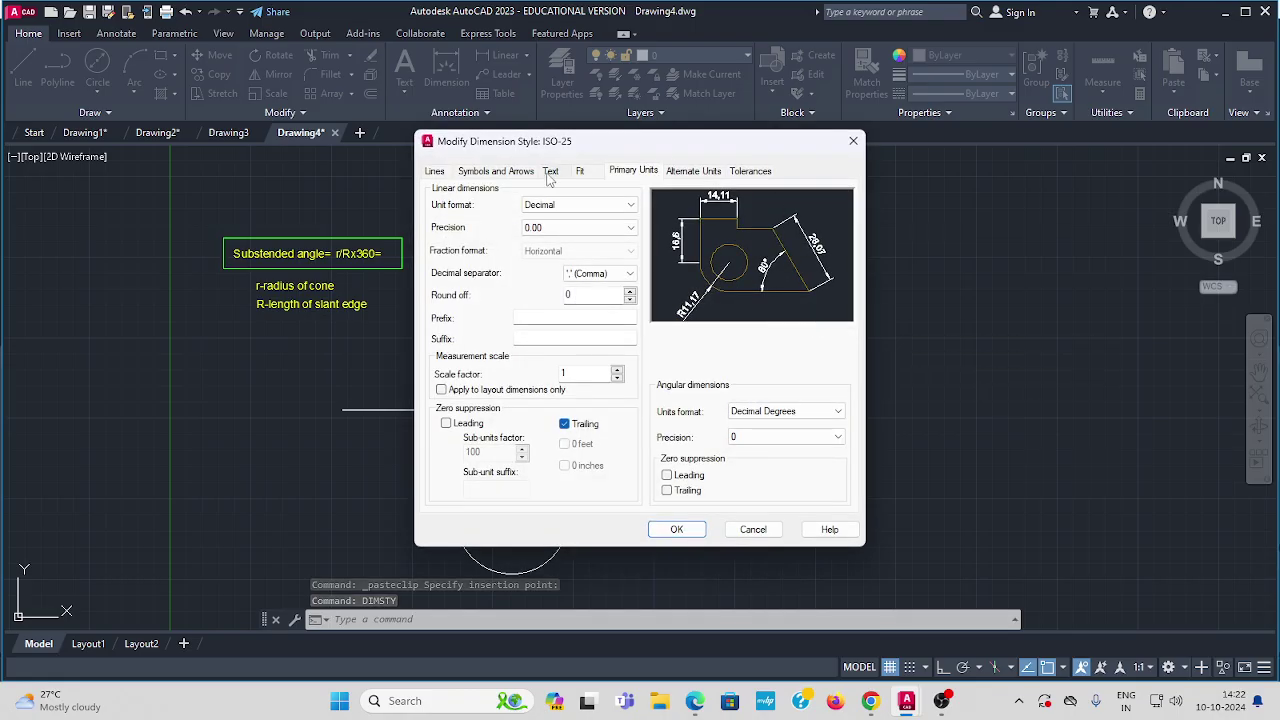
{"action": "left_click", "coordinate": [550, 172]}
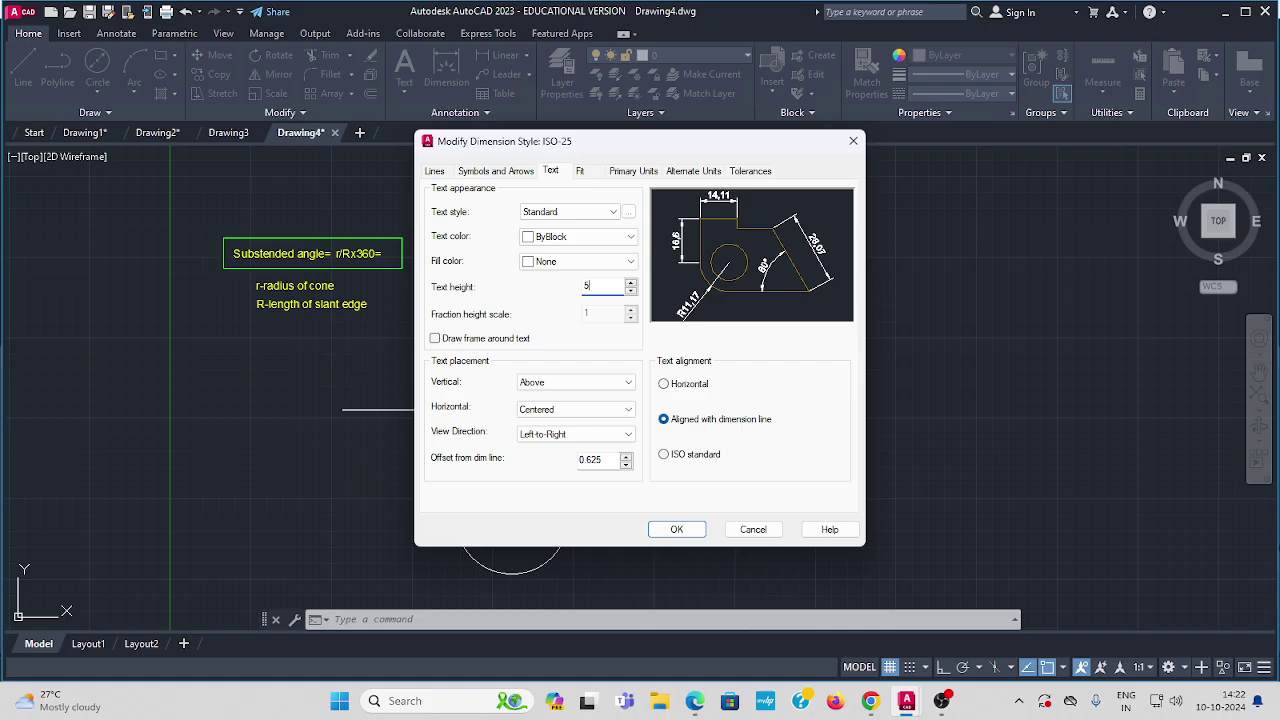
{"action": "left_click", "coordinate": [511, 174]}
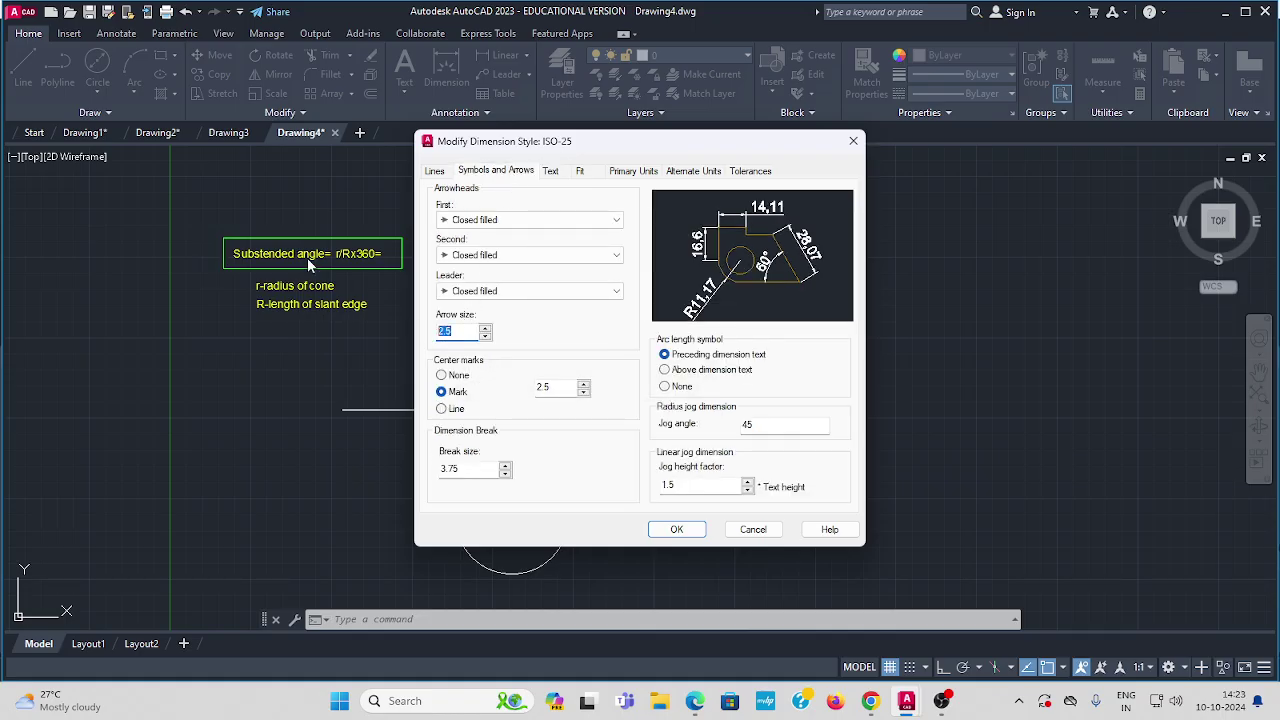
{"action": "type", "text": "4"}
Set ISO-25's linear dimension precision to 0, change the overall scale for dimension features, and close the style manager.
{"action": "left_click", "coordinate": [634, 172]}
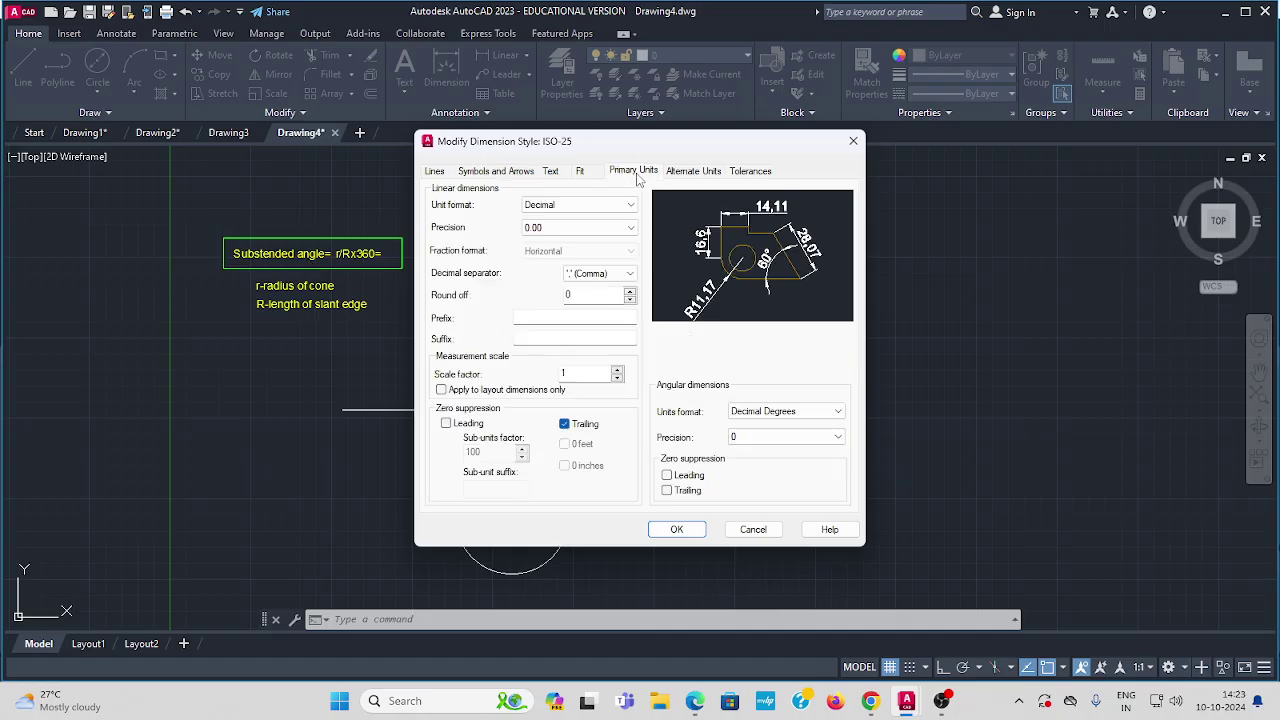
{"action": "left_click", "coordinate": [613, 227]}
{"action": "left_click", "coordinate": [536, 245]}
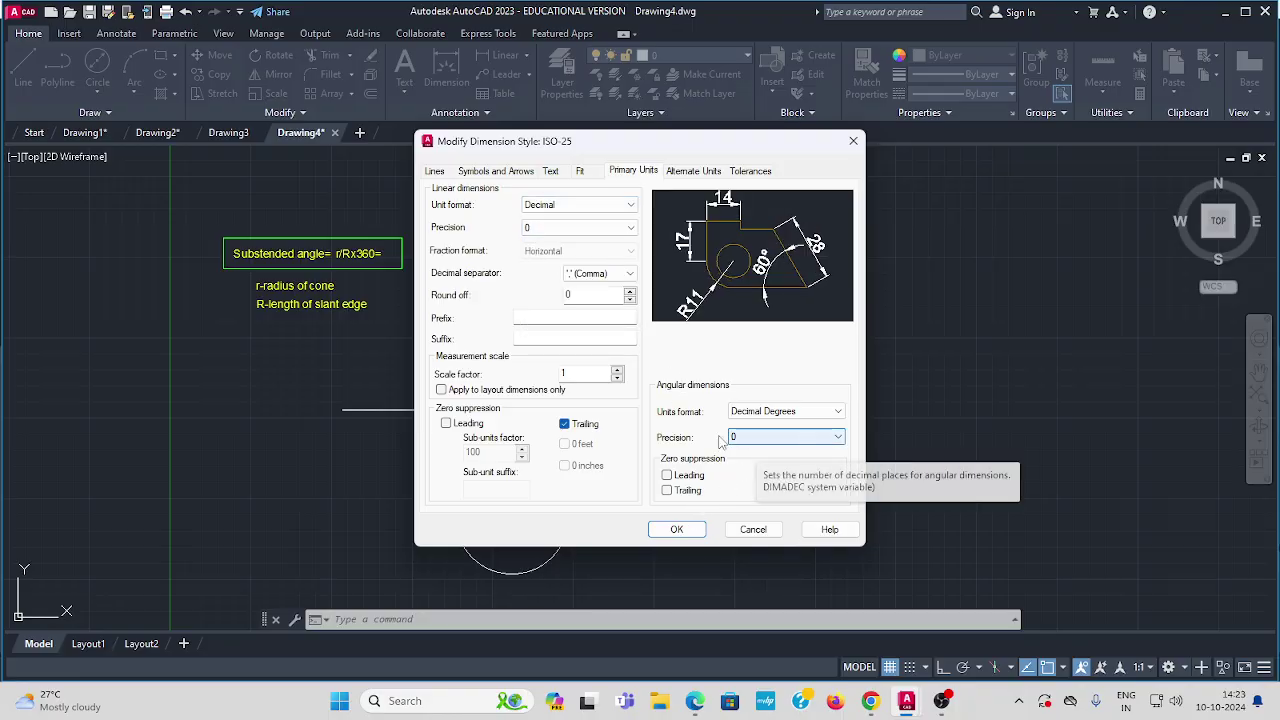
{"action": "left_click", "coordinate": [584, 173]}
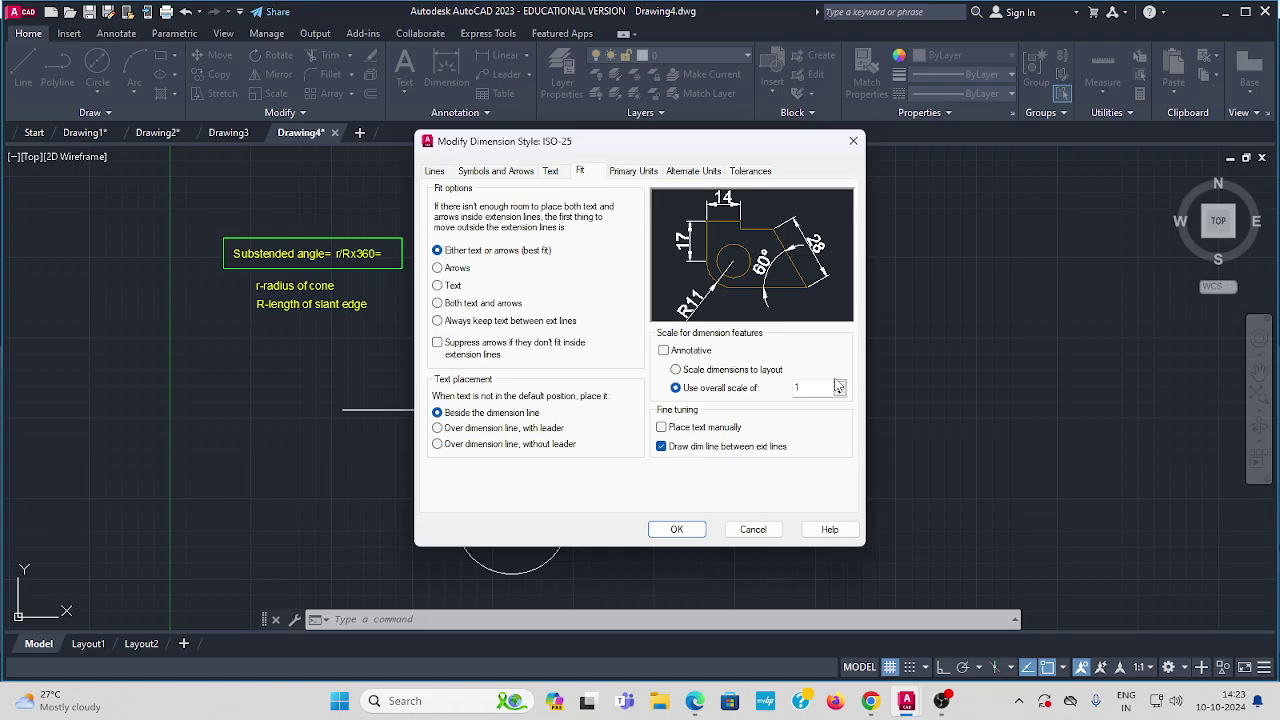
{"action": "left_click", "coordinate": [804, 389]}
{"action": "left_click", "coordinate": [677, 530]}
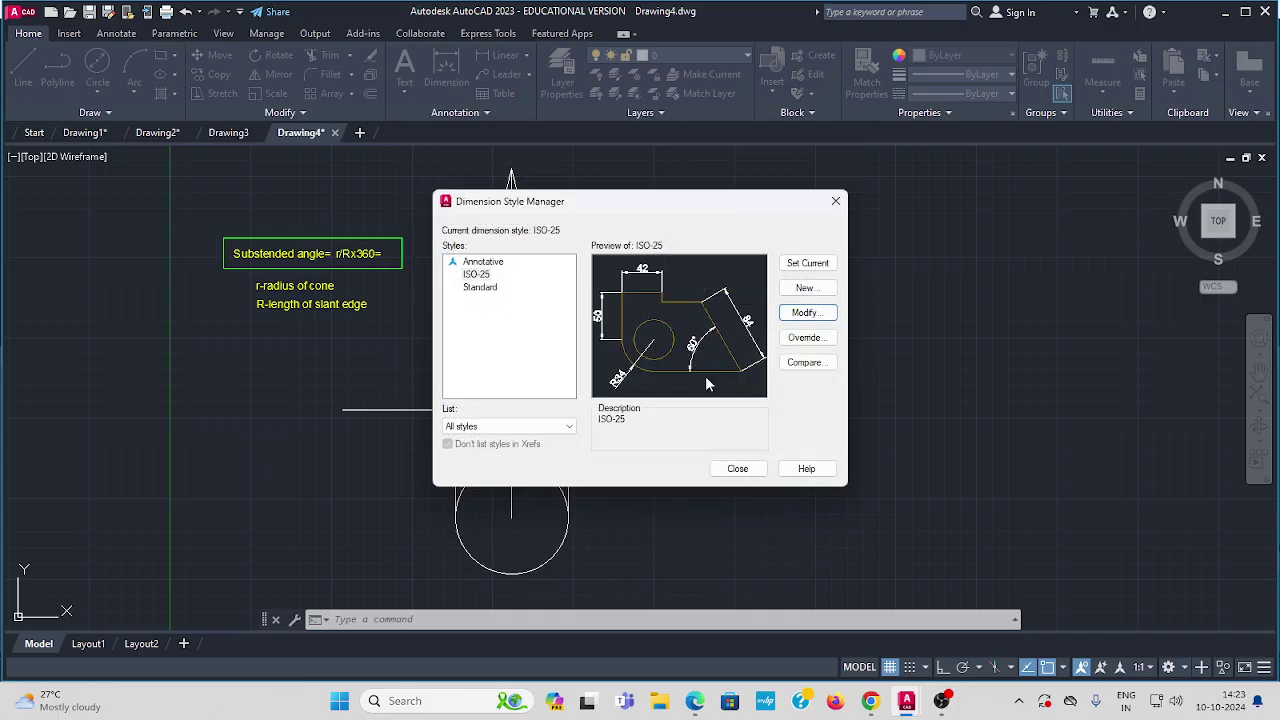
{"action": "left_click", "coordinate": [737, 468]}
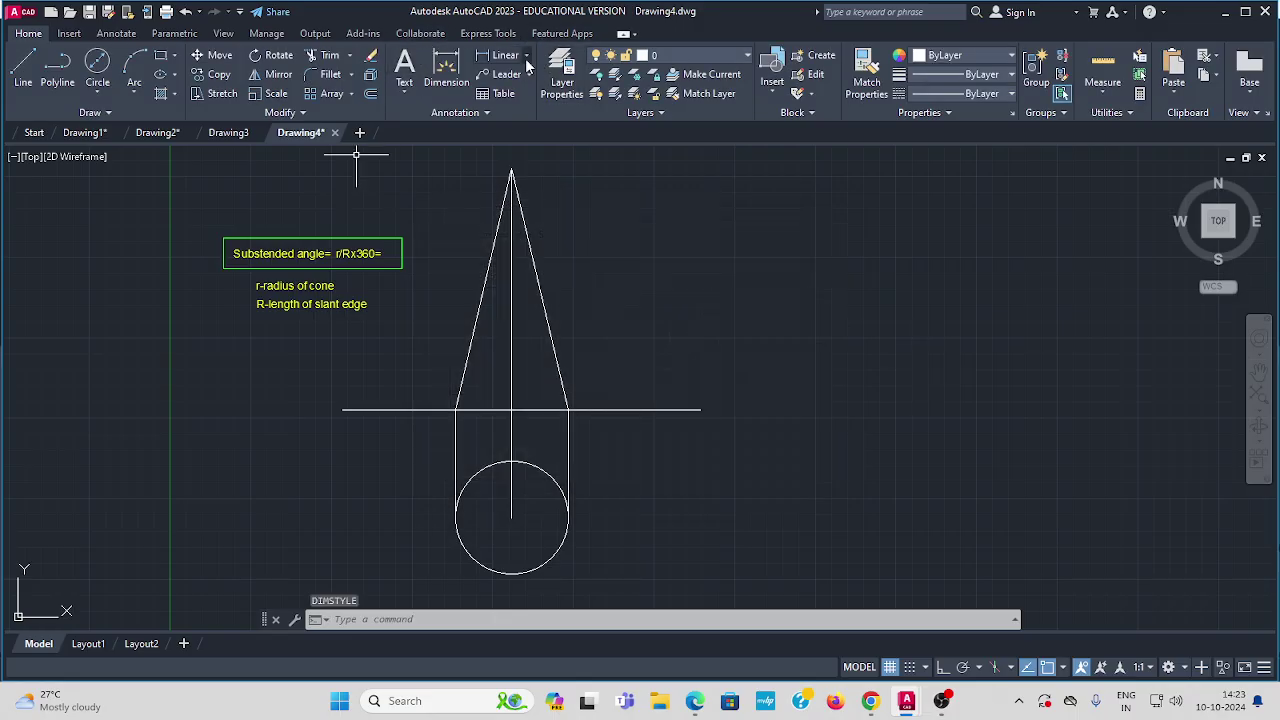
Add a linear dimension for the base radius, from the circle's centre to its right quadrant, inside the circle.
{"action": "left_click", "coordinate": [527, 58]}
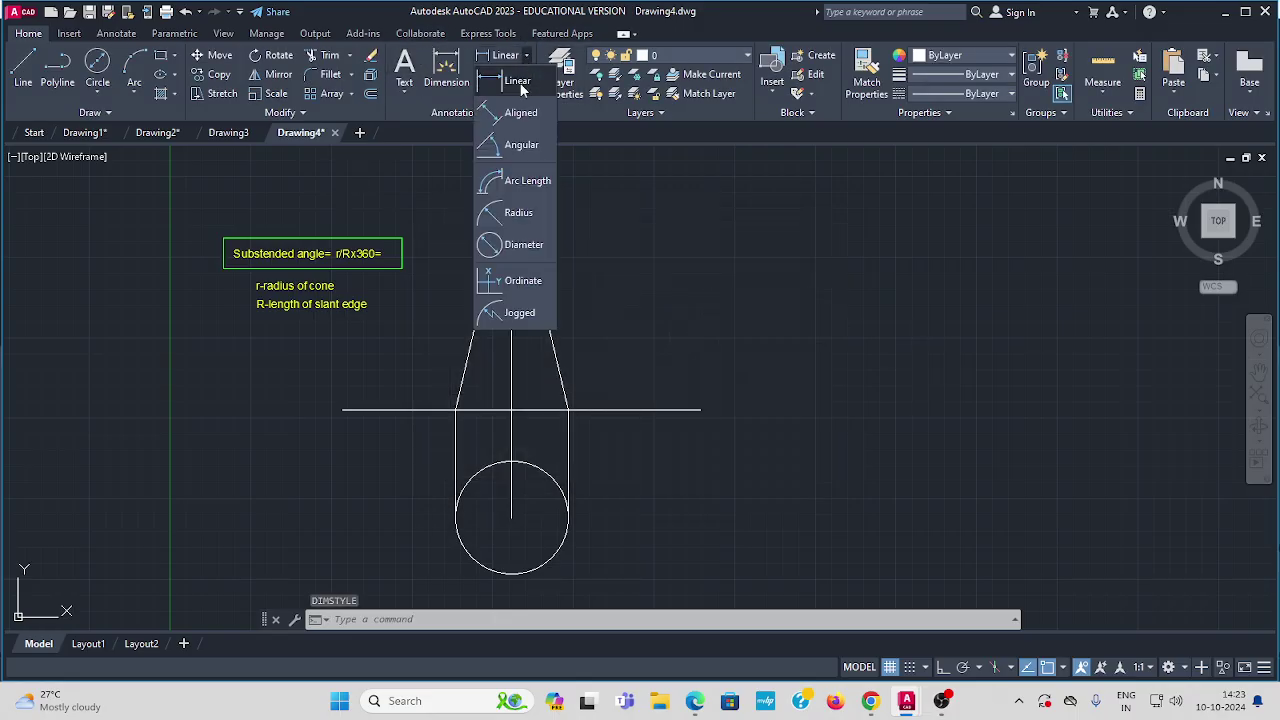
{"action": "left_click", "coordinate": [519, 84]}
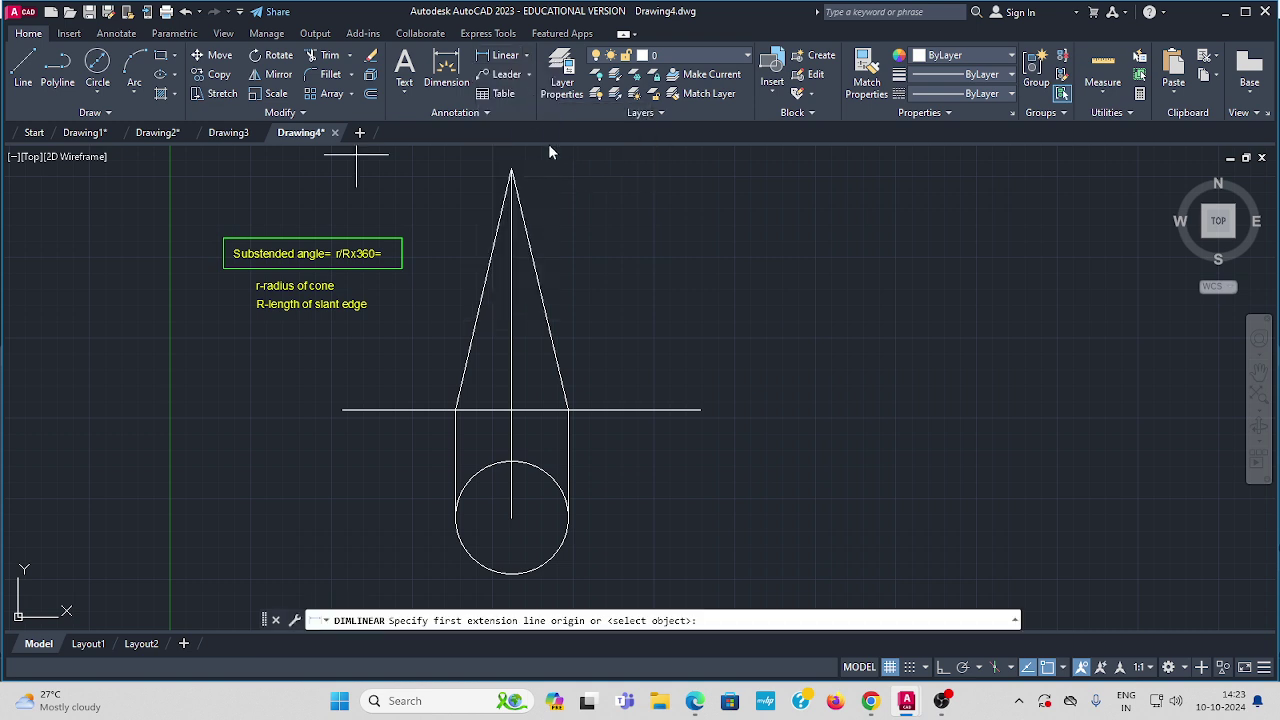
{"action": "left_click", "coordinate": [511, 514]}
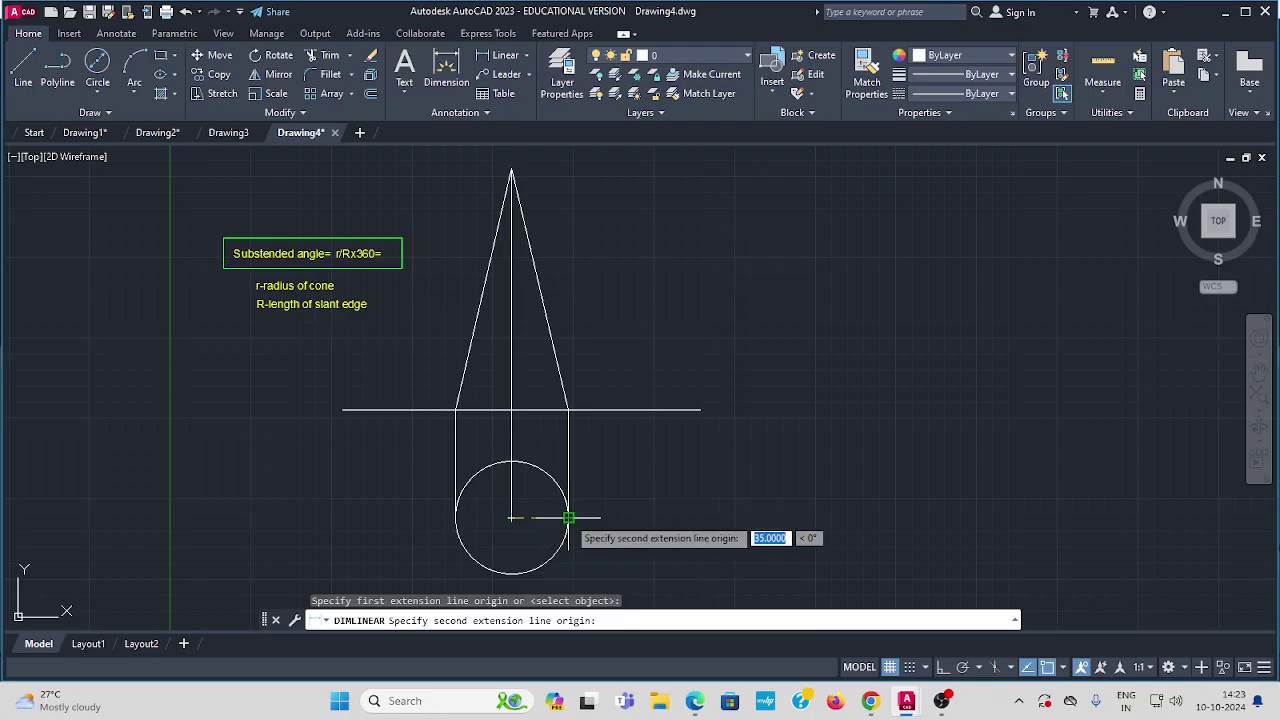
{"action": "left_click", "coordinate": [568, 517]}
{"action": "middle_click_drag", "start_coordinate": [570, 515], "coordinate": [546, 446]}
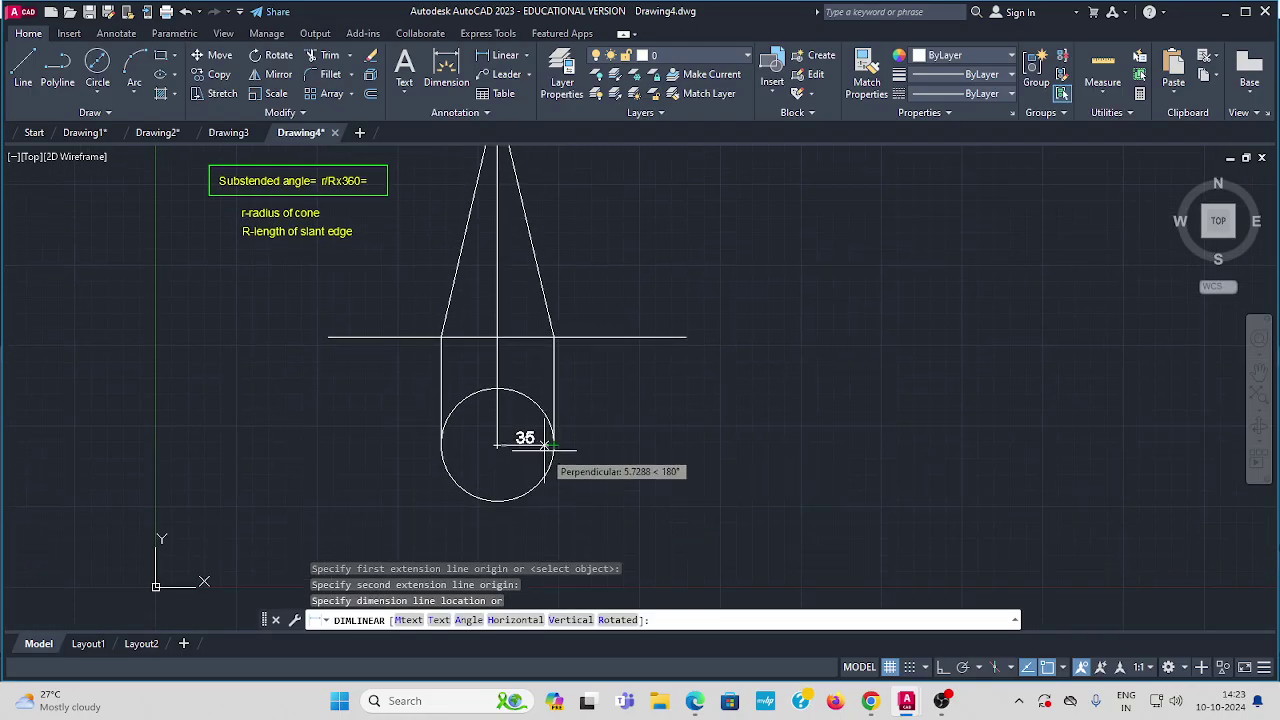
{"action": "left_click", "coordinate": [543, 443]}
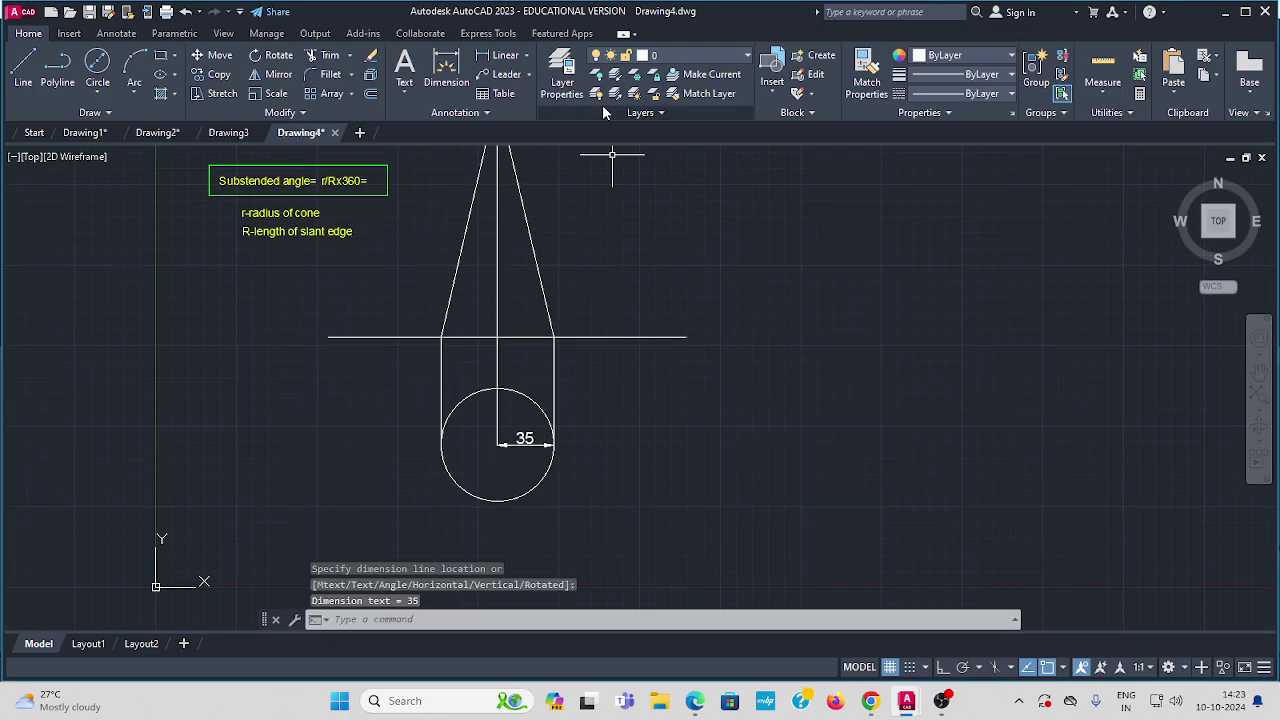
Add a diameter dimension to the base circle, placing its text outside the circle at the upper left.
{"action": "left_click", "coordinate": [527, 57]}
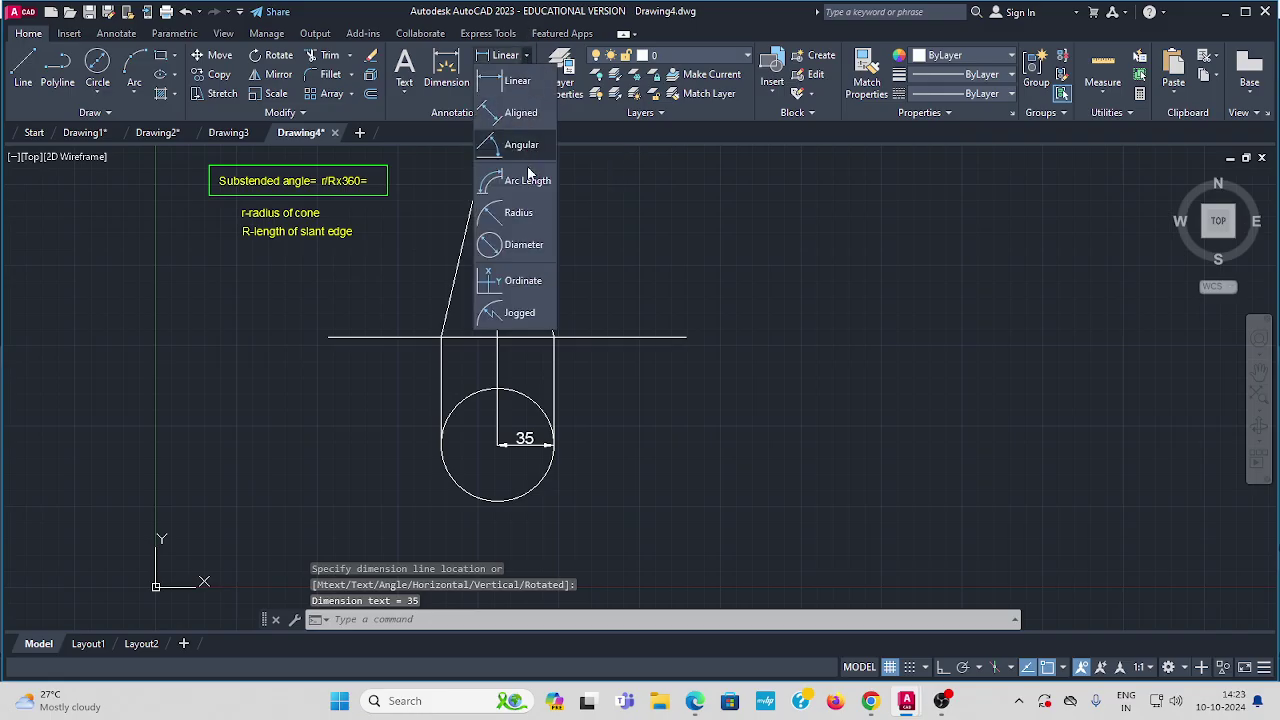
{"action": "left_click", "coordinate": [518, 216]}
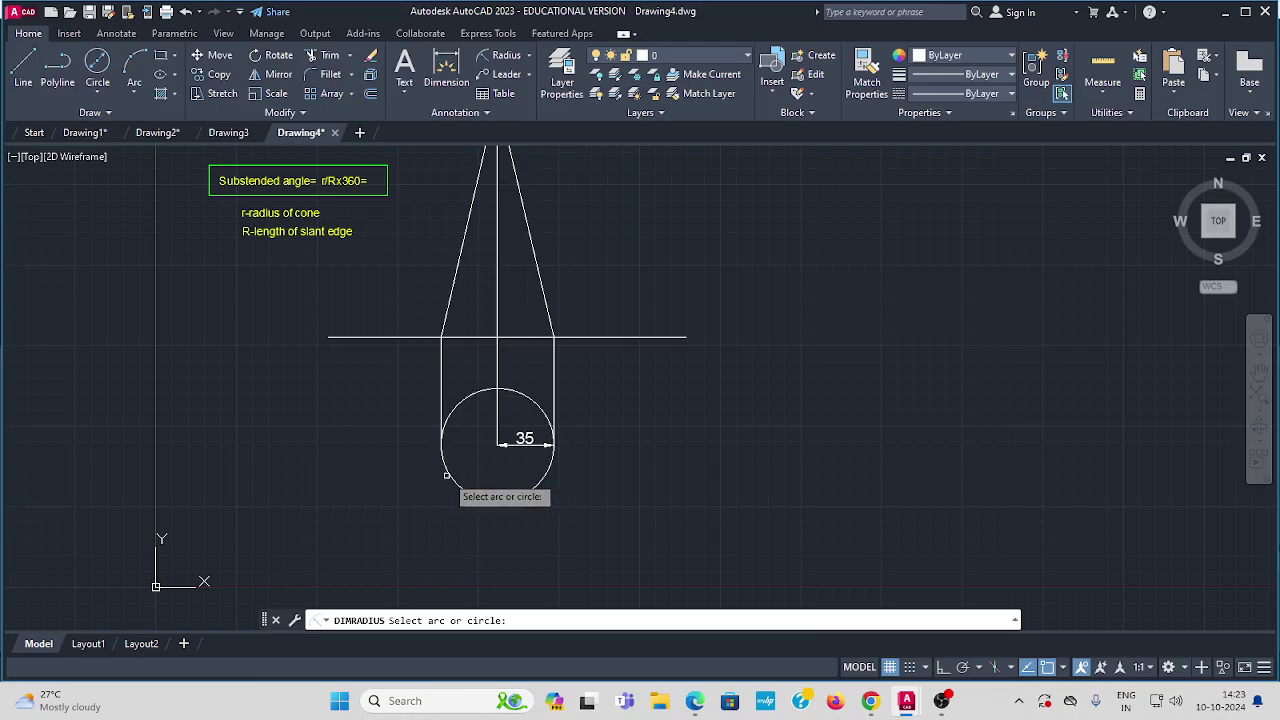
{"action": "left_click", "coordinate": [530, 57]}
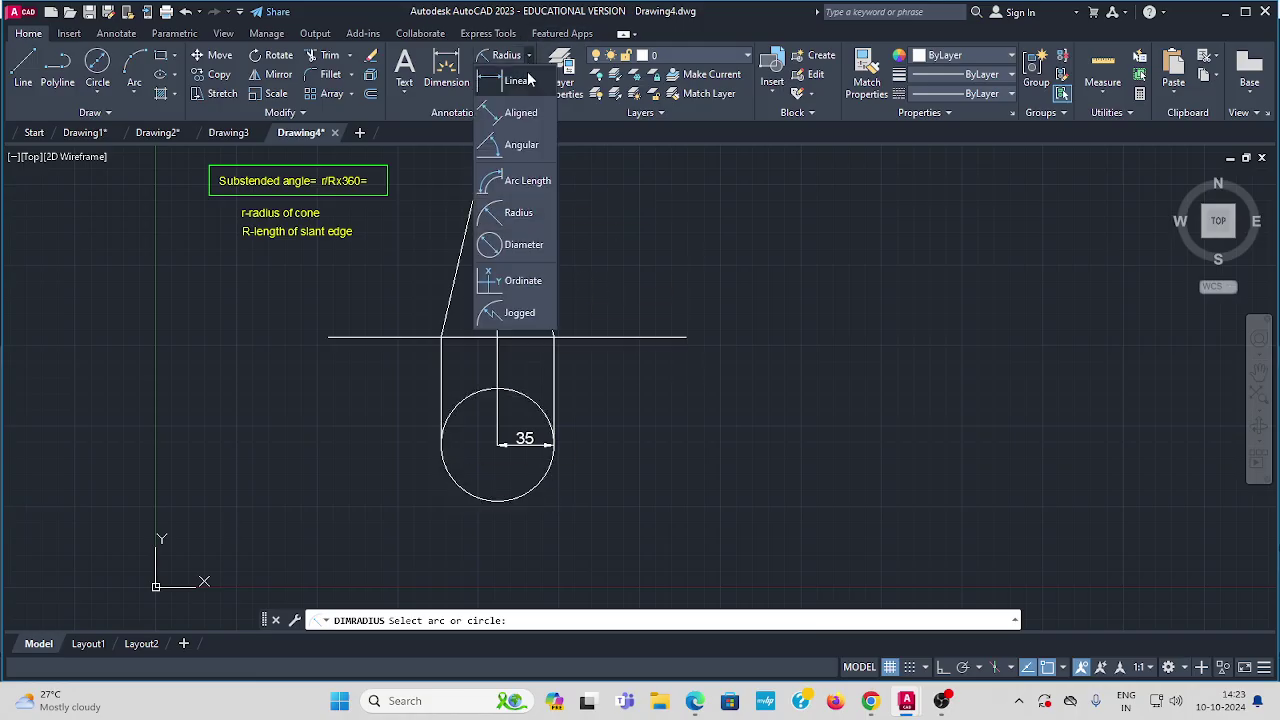
{"action": "left_click", "coordinate": [519, 247]}
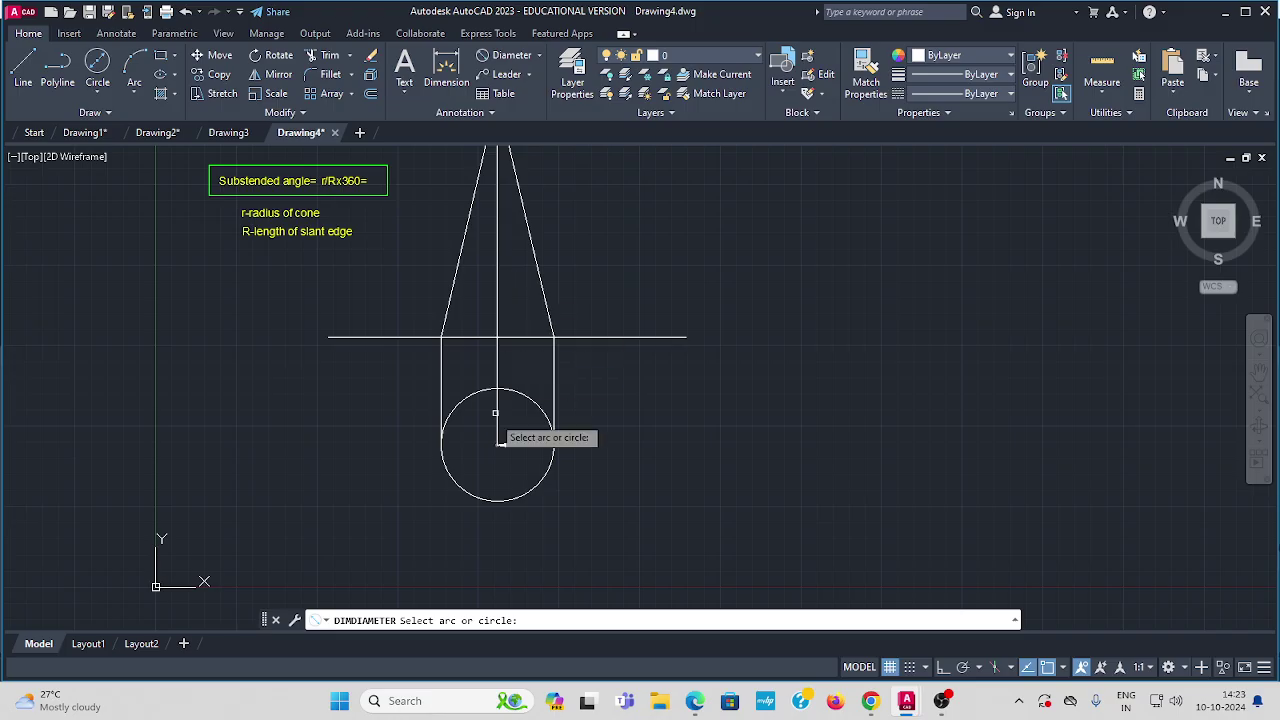
{"action": "left_click", "coordinate": [440, 455]}
{"action": "left_click", "coordinate": [365, 398]}
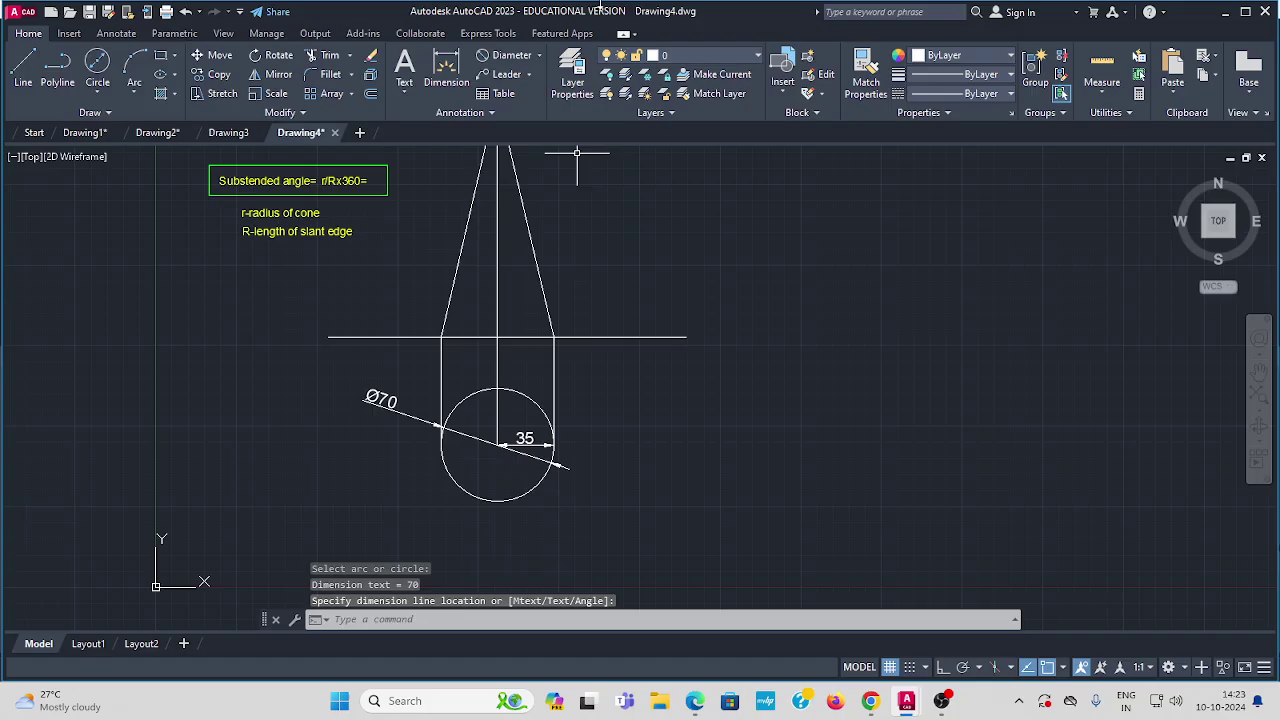
Add an aligned dimension to the cone's right slant edge from base corner to apex, offset outside the front view.
{"action": "left_click", "coordinate": [541, 56]}
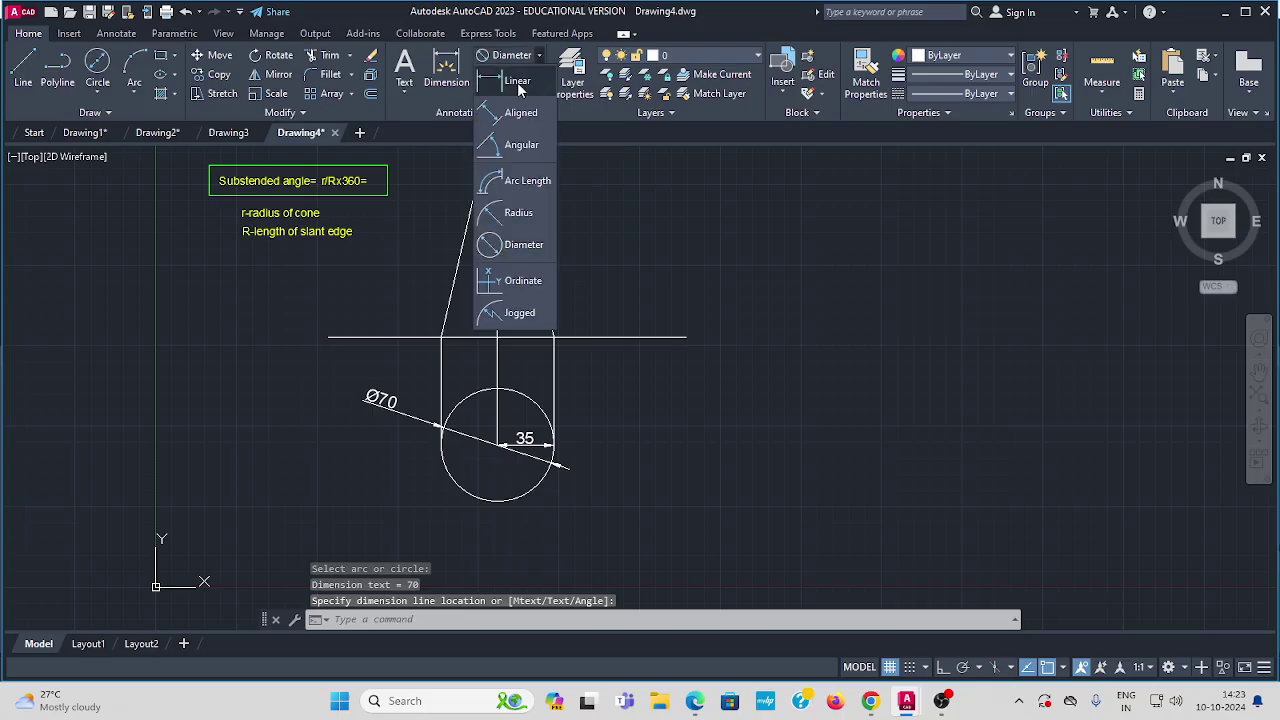
{"action": "left_click", "coordinate": [517, 84]}
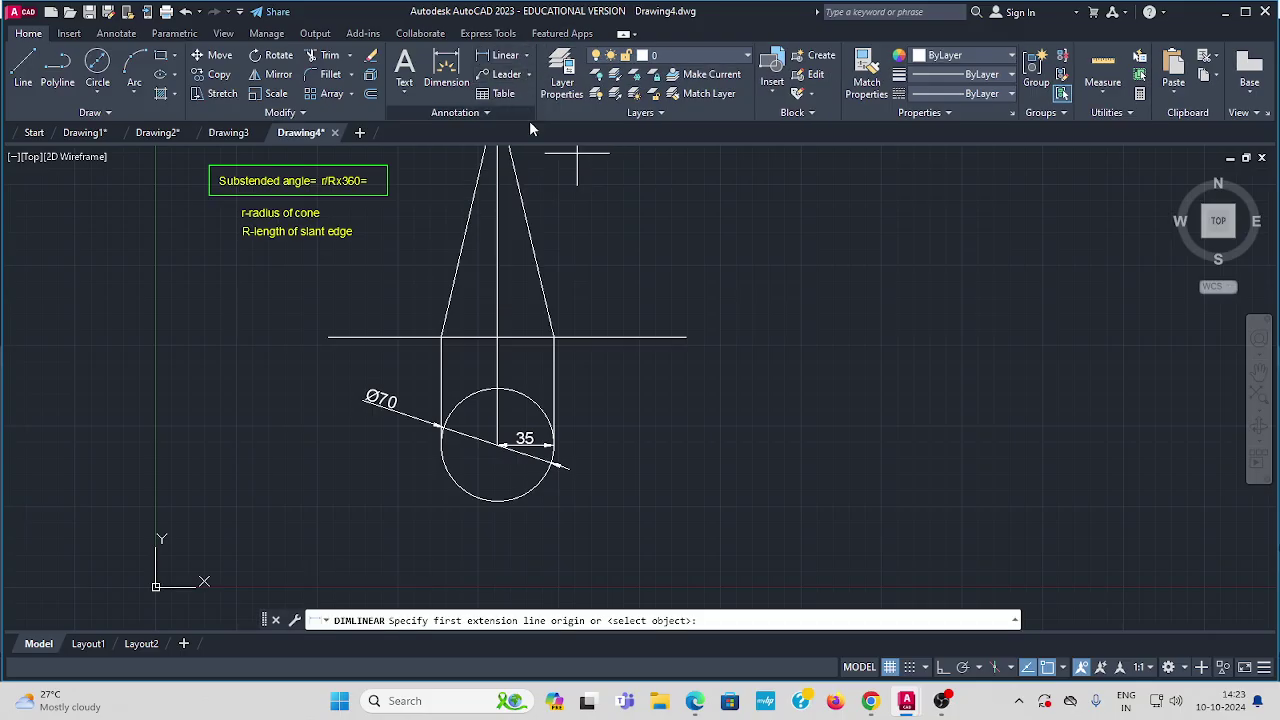
{"action": "left_click", "coordinate": [528, 56]}
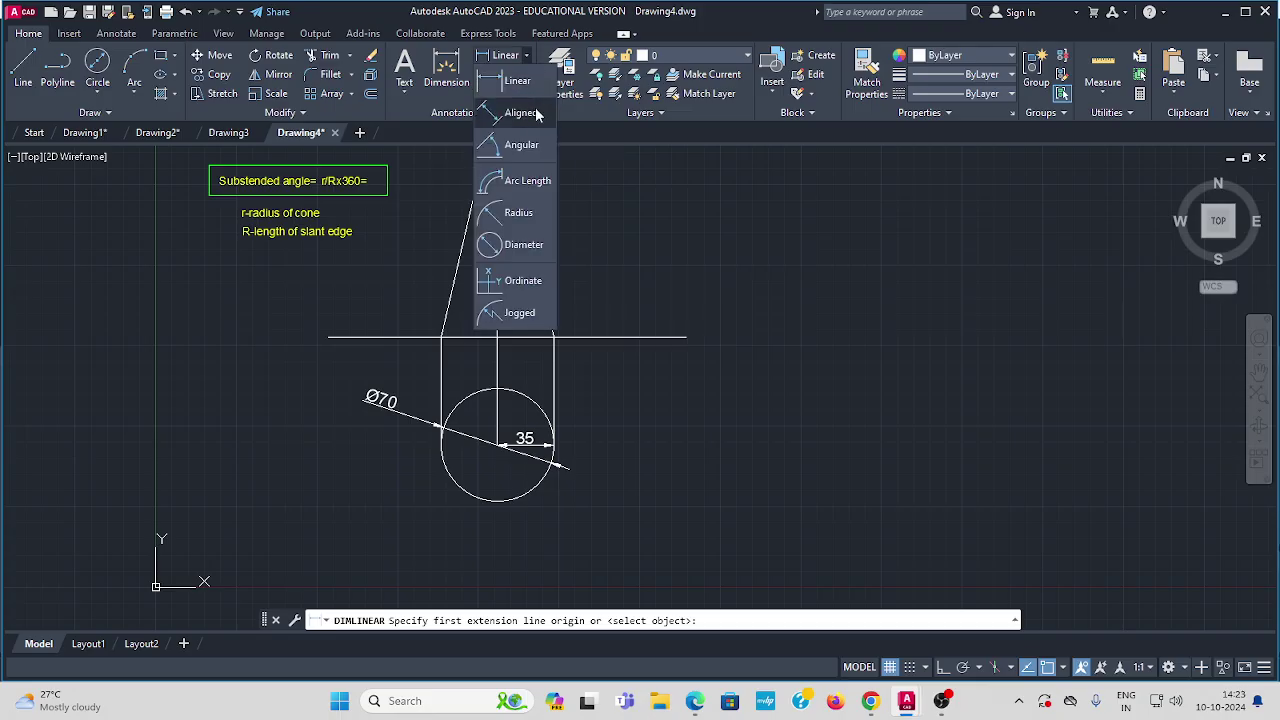
{"action": "left_click", "coordinate": [518, 115]}
{"action": "middle_click_drag", "start_coordinate": [540, 214], "coordinate": [530, 343]}
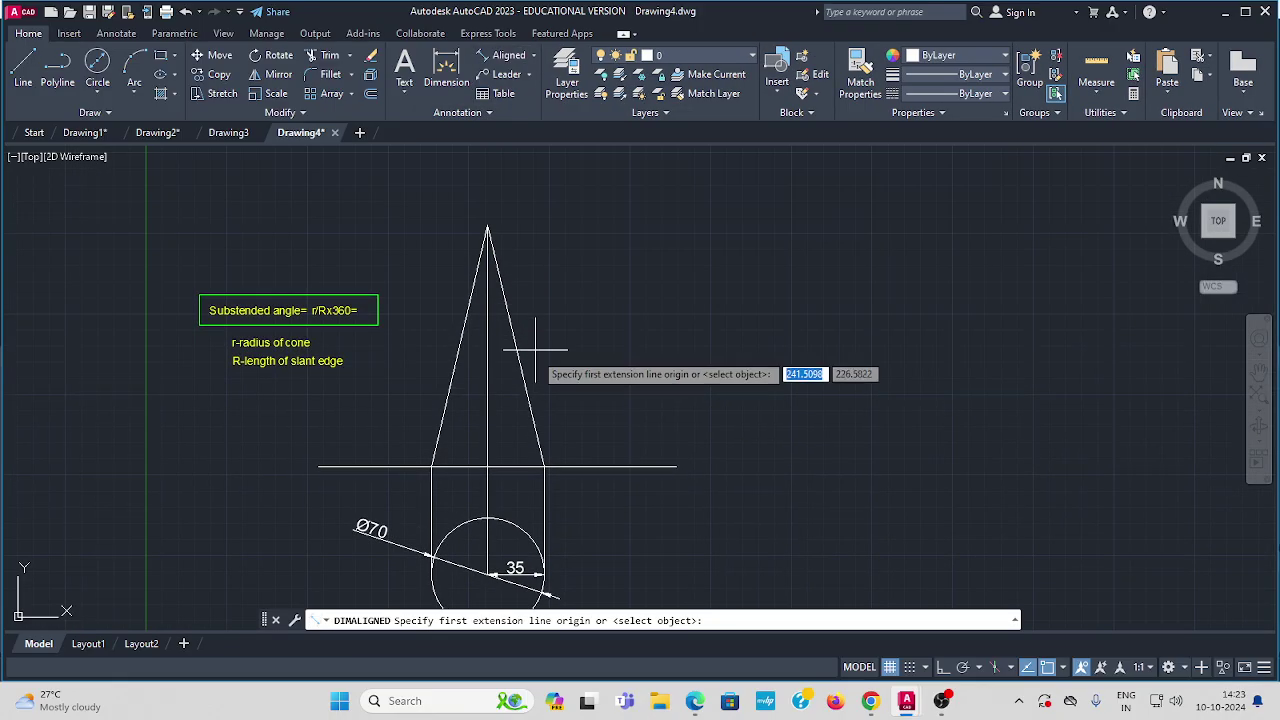
{"action": "left_click", "coordinate": [544, 466]}
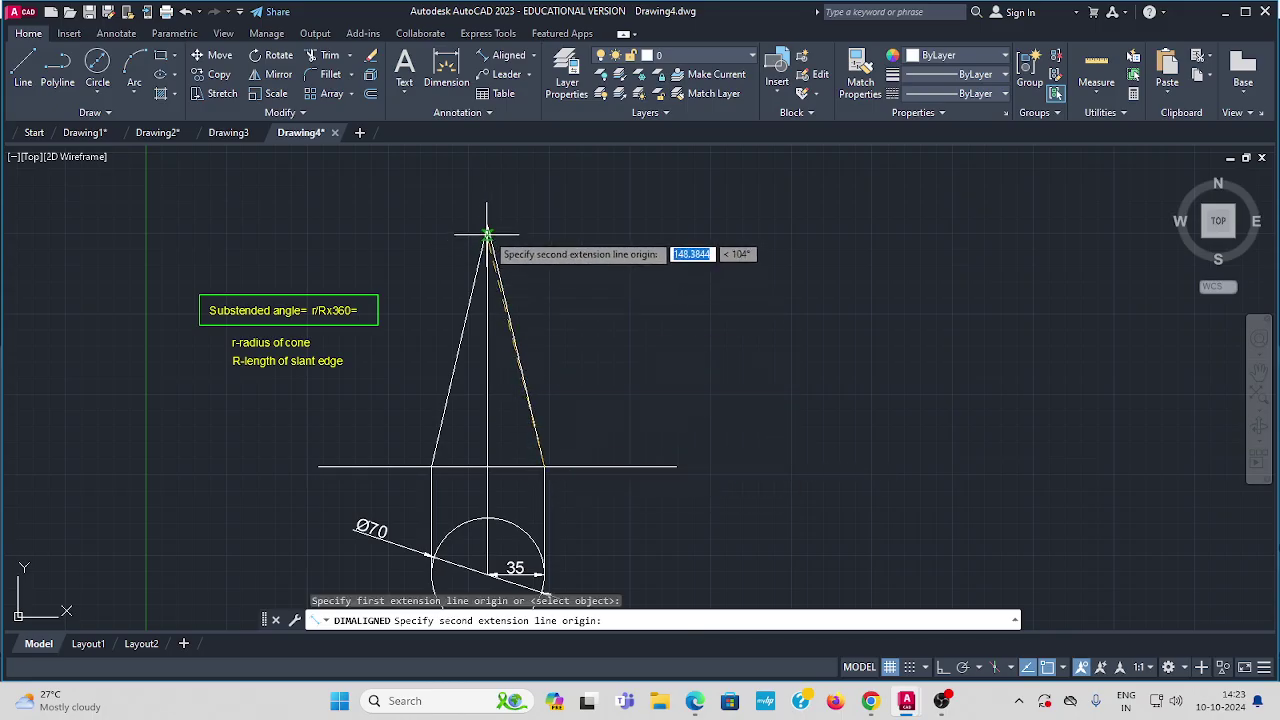
{"action": "left_click", "coordinate": [489, 234]}
{"action": "left_click", "coordinate": [548, 275]}
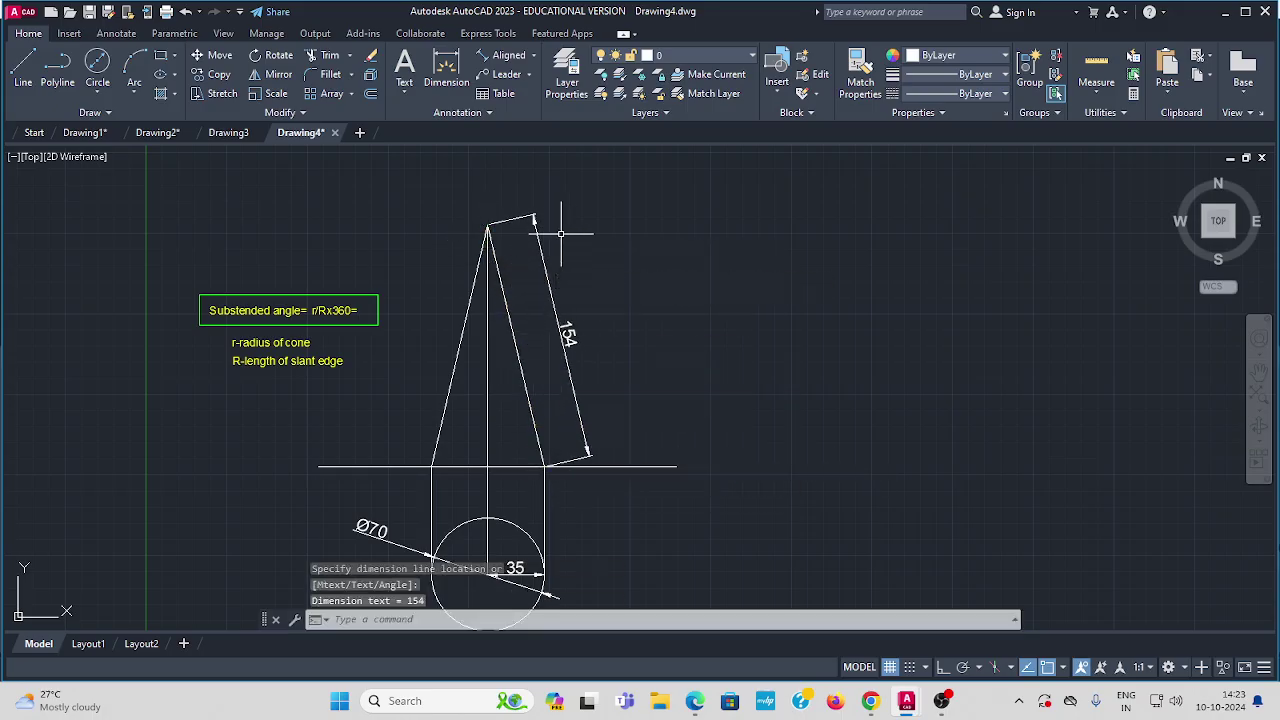
Add a vertical linear dimension for the cone's axis, from the base centre to the apex, offset outside the slant edge opposite the aligned dimension.
{"action": "left_click", "coordinate": [535, 62]}
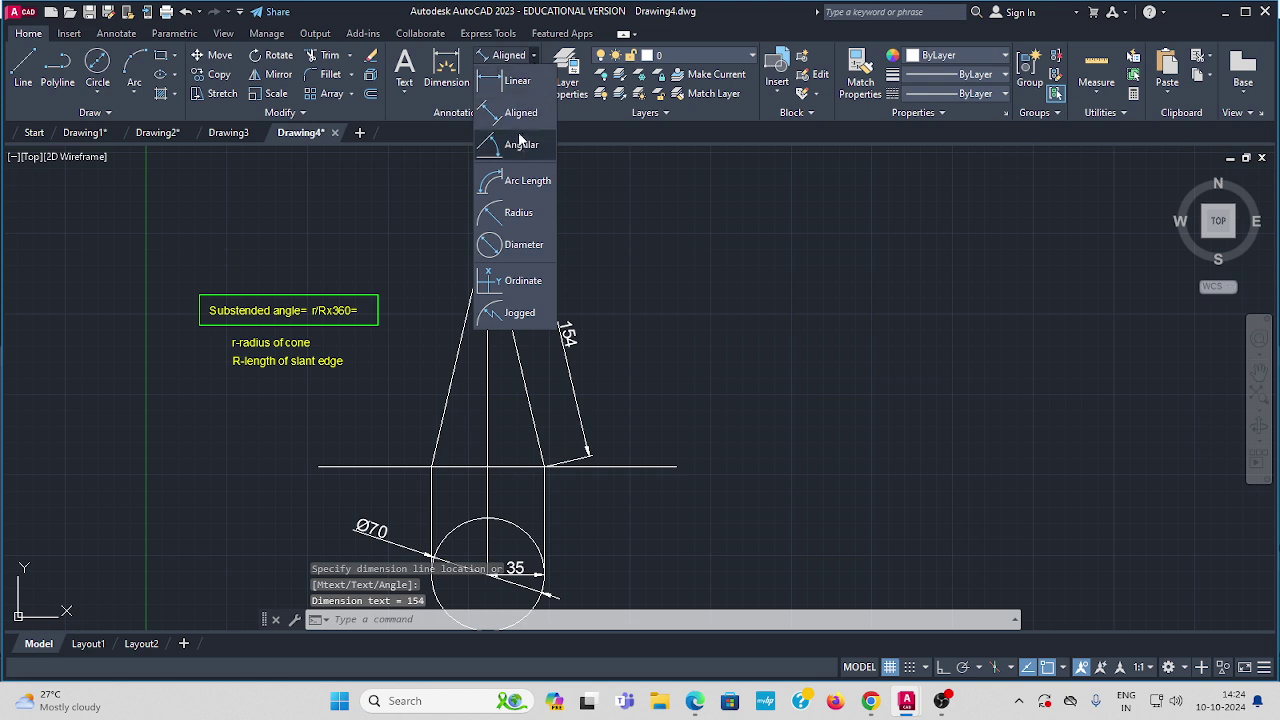
{"action": "left_click", "coordinate": [518, 102]}
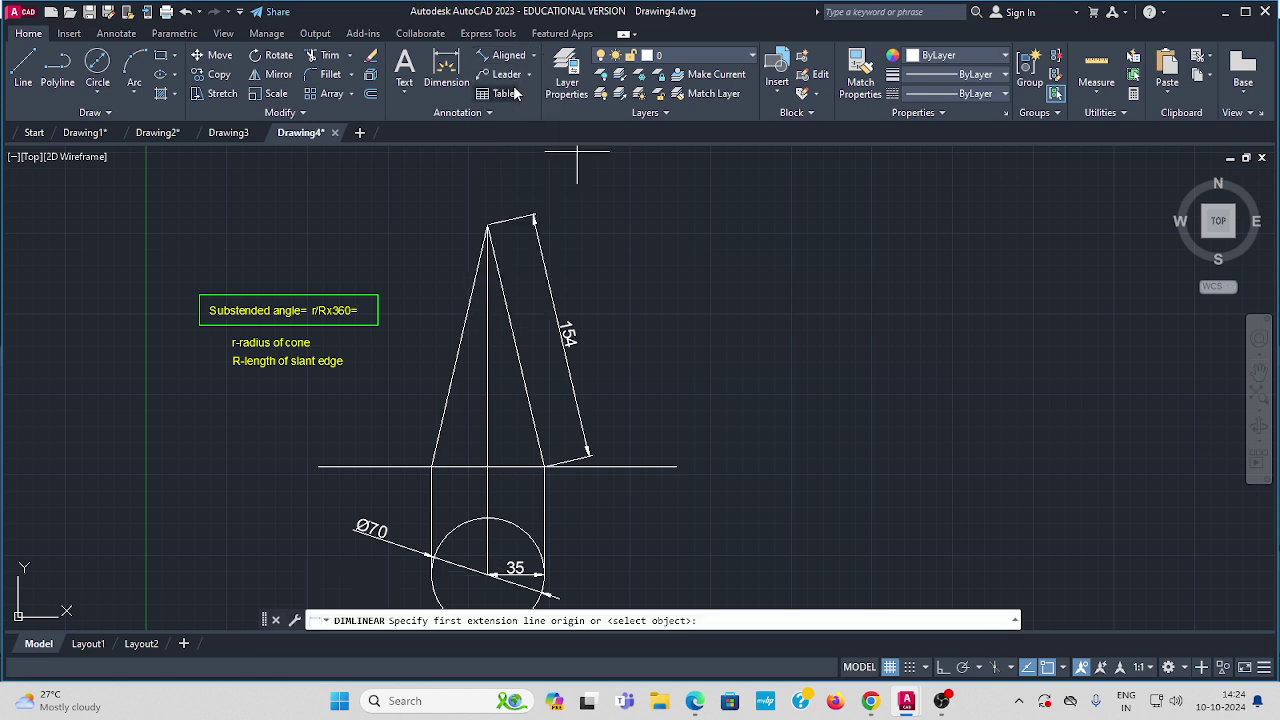
{"action": "left_click", "coordinate": [487, 466]}
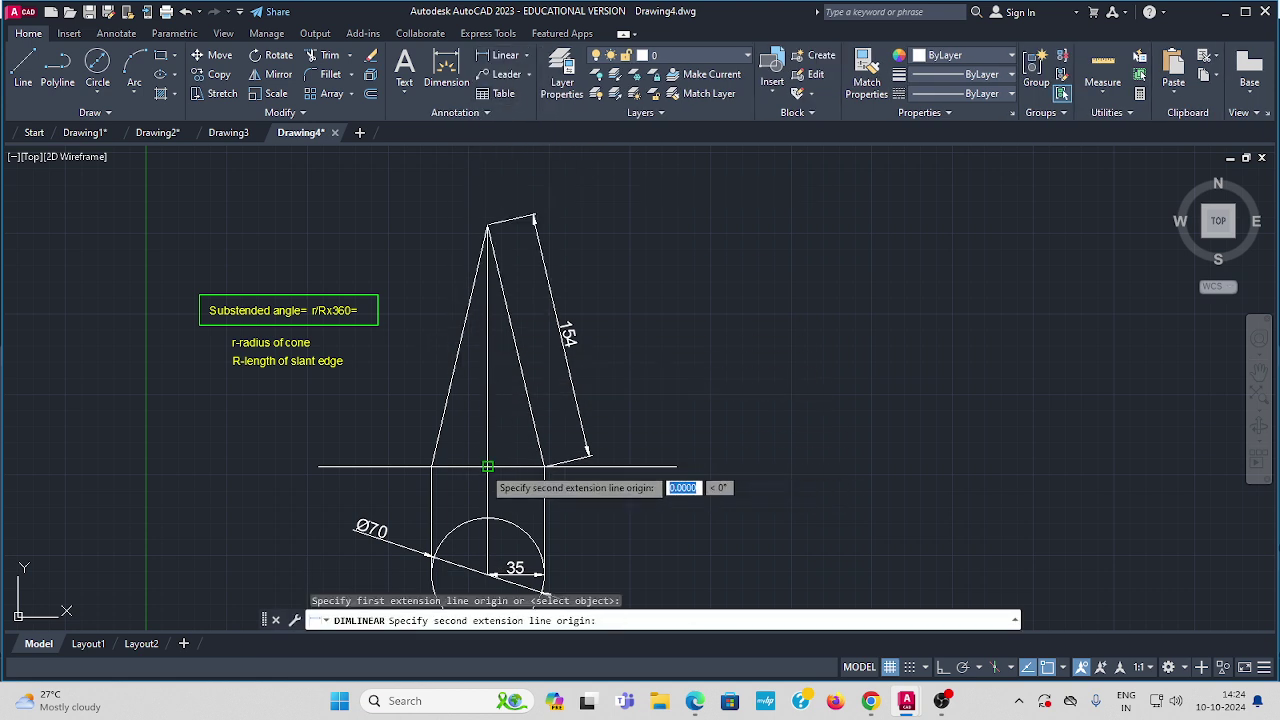
{"action": "left_click", "coordinate": [487, 228]}
{"action": "left_click", "coordinate": [414, 272]}
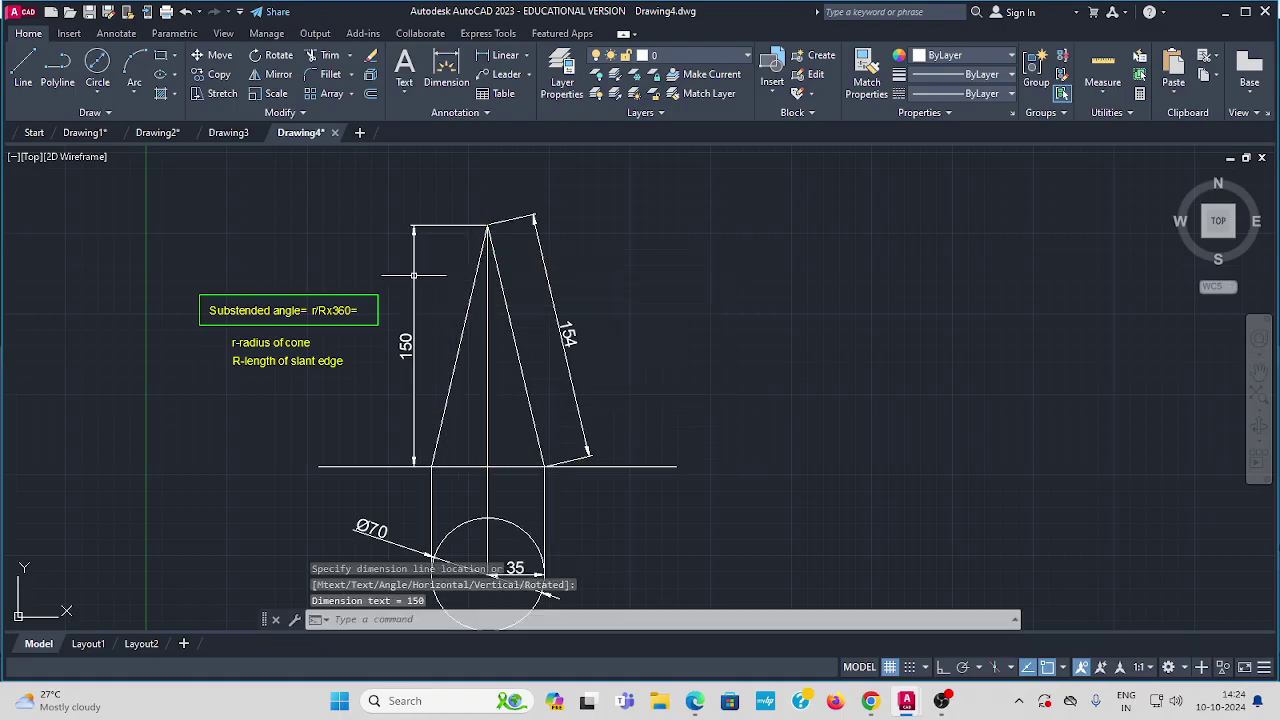
{"action": "mouse_move", "coordinate": [648, 368]}
{"action": "middle_mouse_down"}
{"action": "mouse_move", "coordinate": [626, 326]}
{"action": "mouse_move", "coordinate": [551, 334]}
{"action": "mouse_move", "coordinate": [546, 306]}
{"action": "middle_mouse_up"}
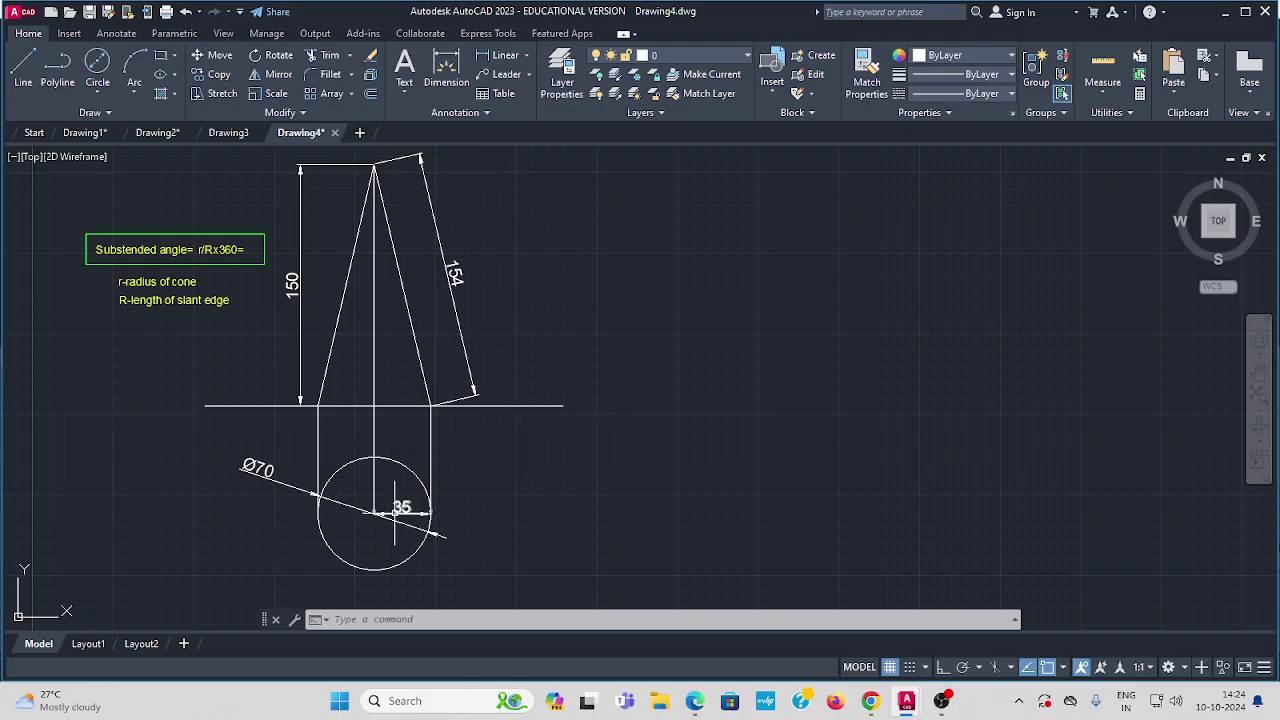
{"action": "scroll", "coordinate": [400, 512], "scroll_direction": "up", "scroll_amount": 6}
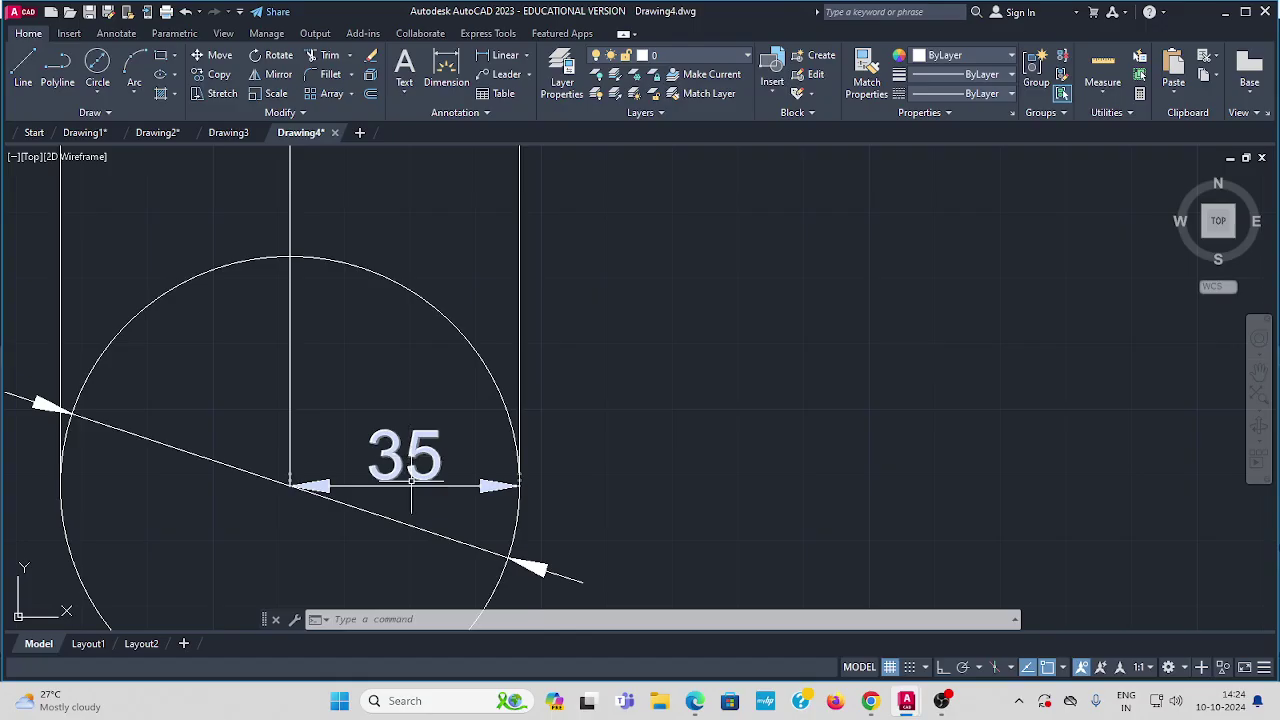
{"action": "scroll", "coordinate": [417, 472], "scroll_direction": "down", "scroll_amount": 6}
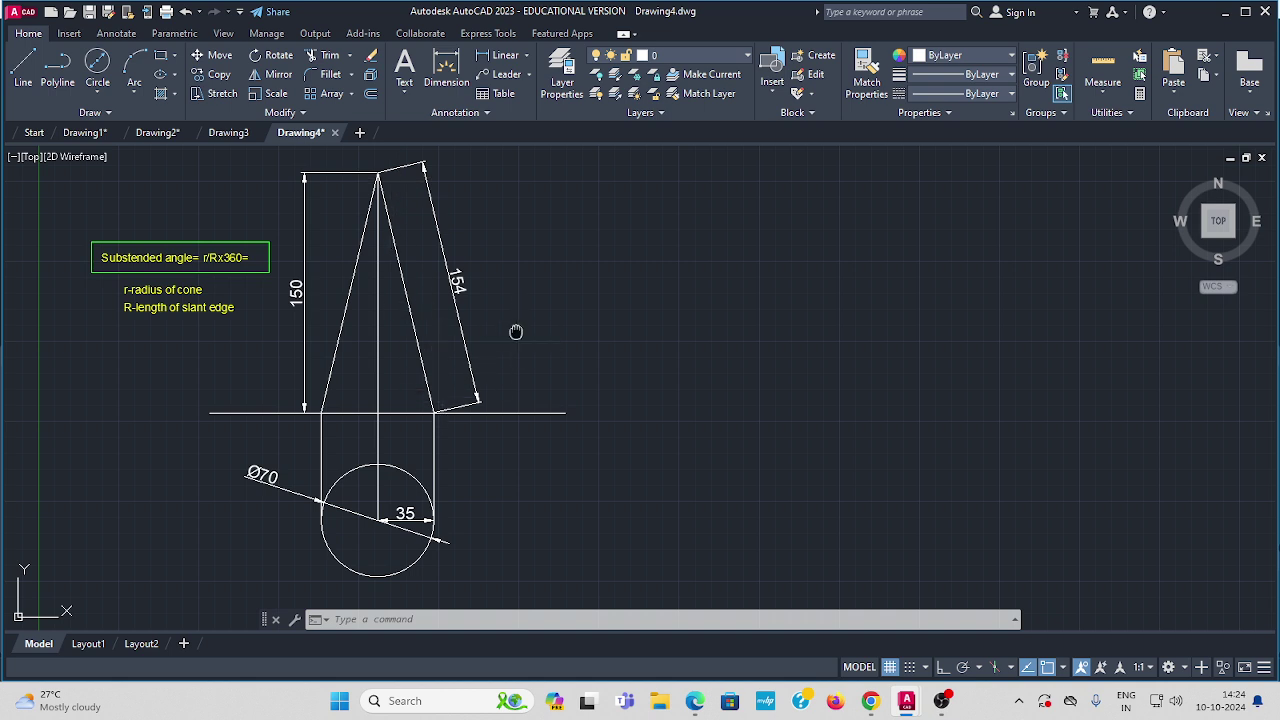
{"action": "middle_click_drag", "start_coordinate": [514, 331], "coordinate": [446, 337]}
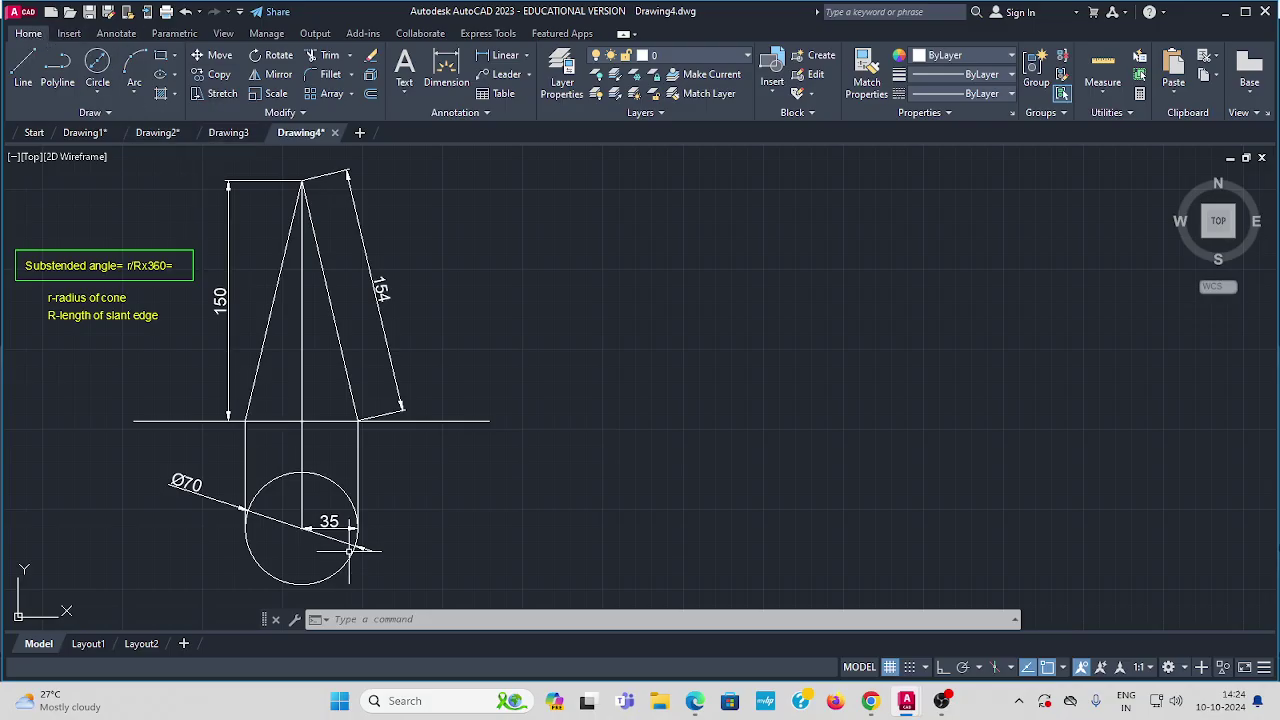
Switch to the Windows Calculator and place its window in the empty area beside the cone views.
{"action": "left_click", "coordinate": [409, 705]}
{"action": "type", "text": "CAL"}
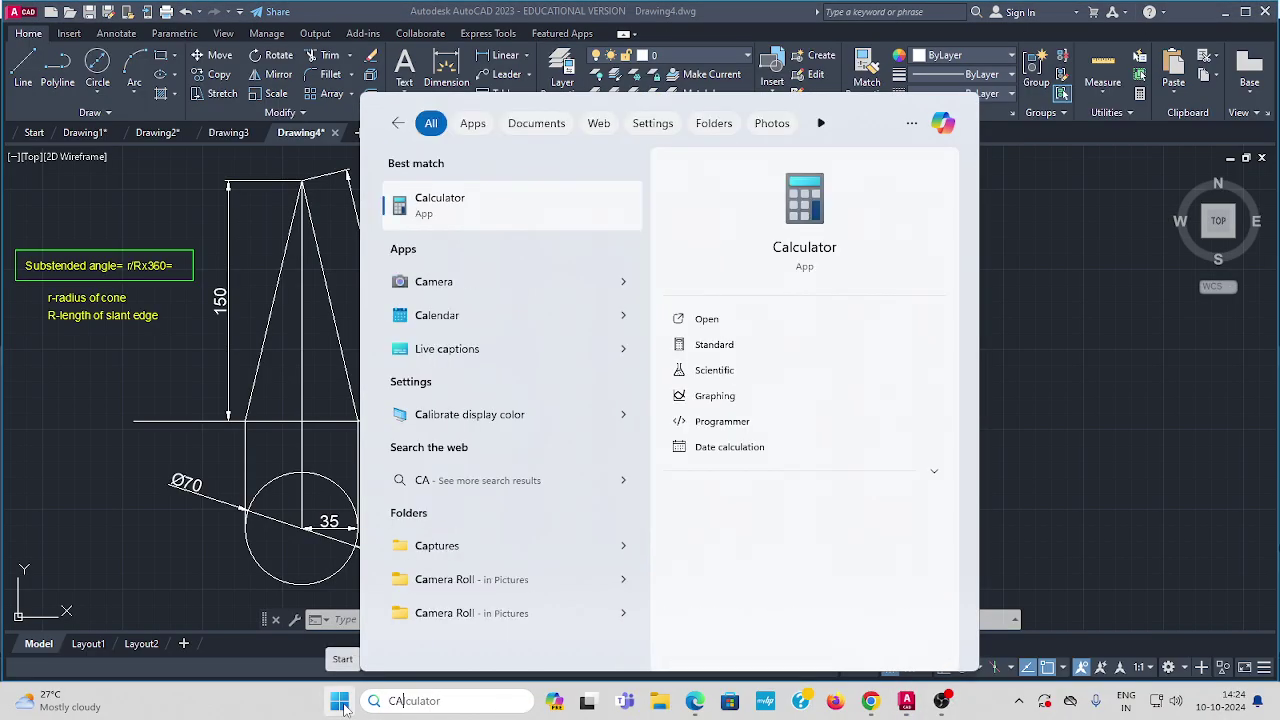
{"action": "left_click", "coordinate": [474, 206]}
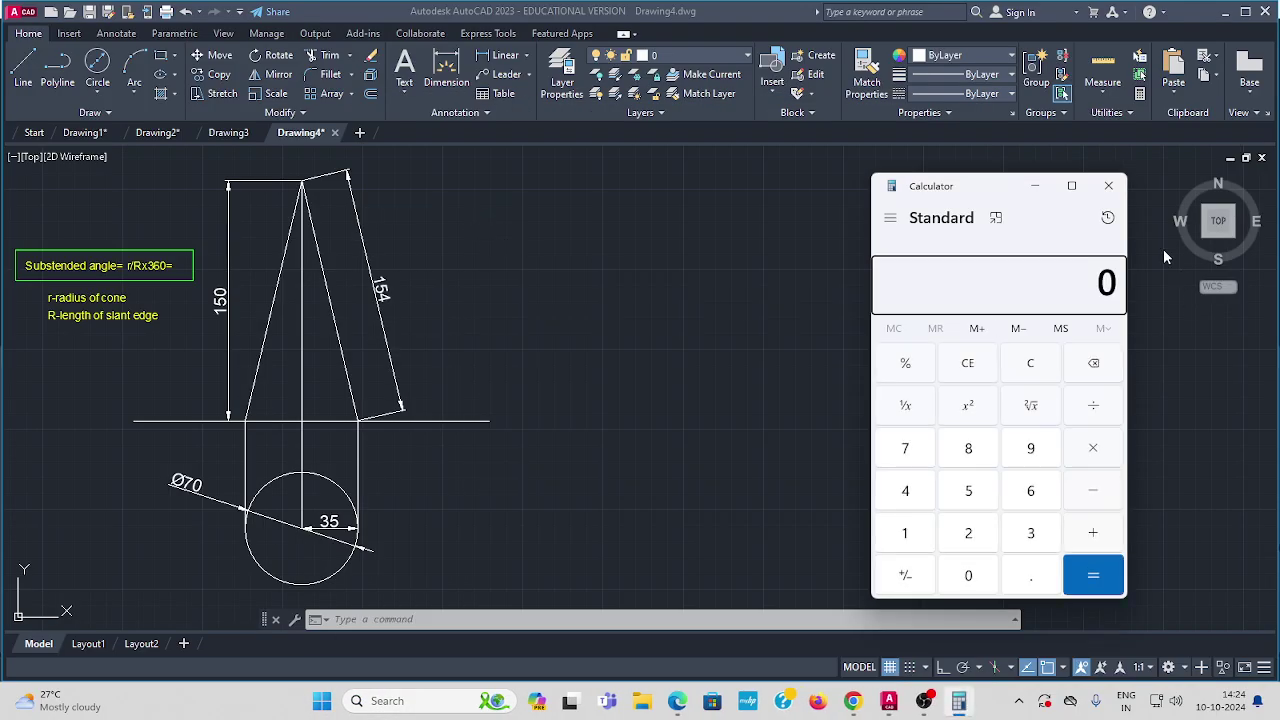
{"action": "mouse_move", "coordinate": [1074, 190]}
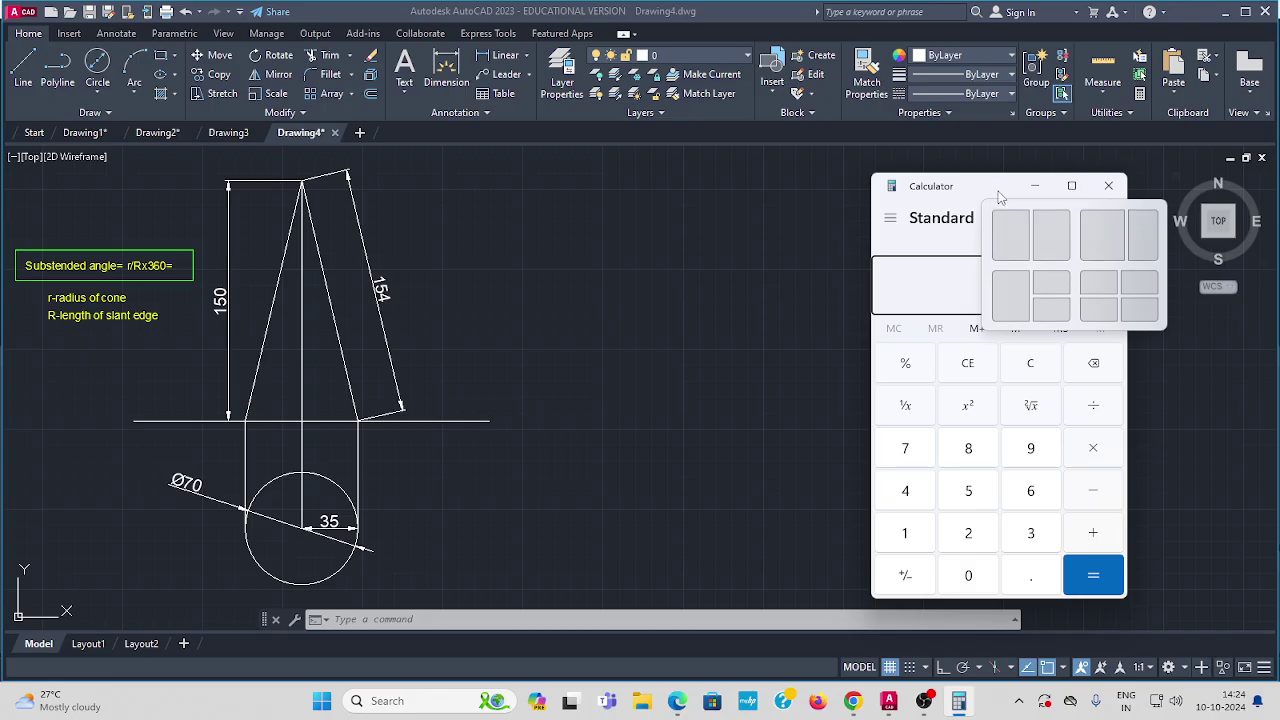
{"action": "left_click_drag", "start_coordinate": [998, 196], "coordinate": [766, 169]}
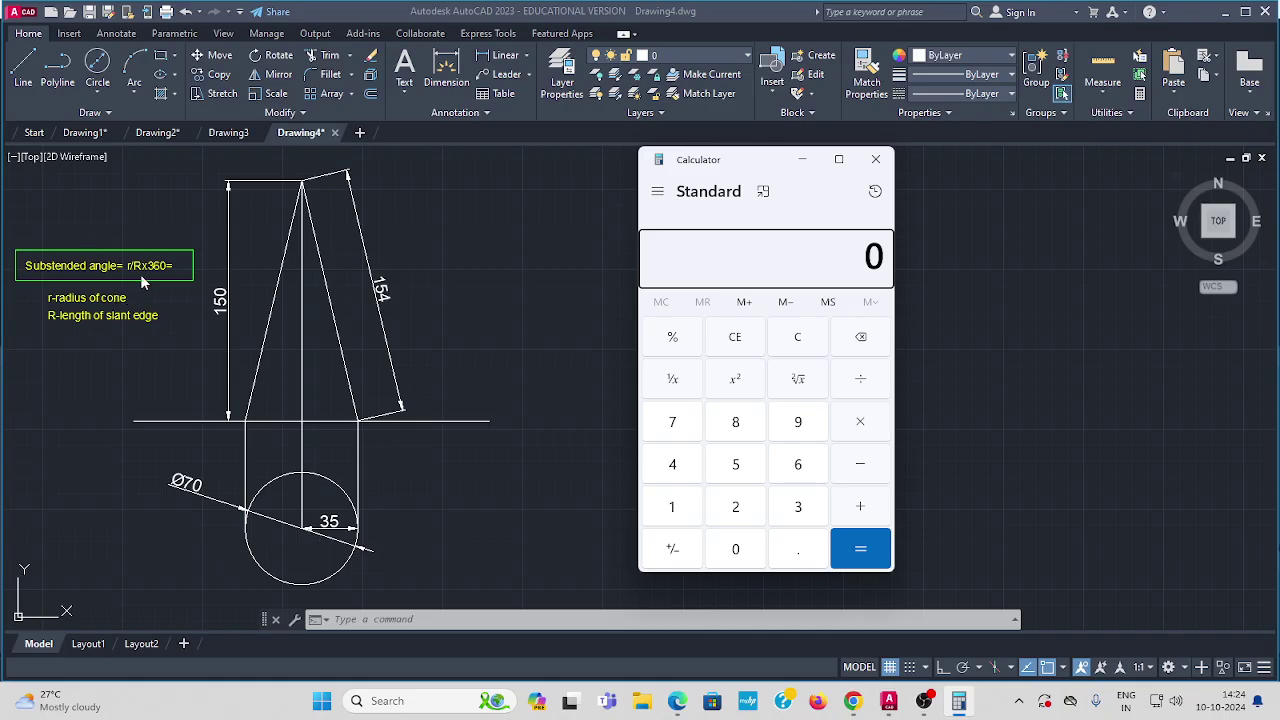
Calculate the subtended angle as 35 ÷ 154 × 360, and close the calculator.
{"action": "left_click", "coordinate": [803, 511]}
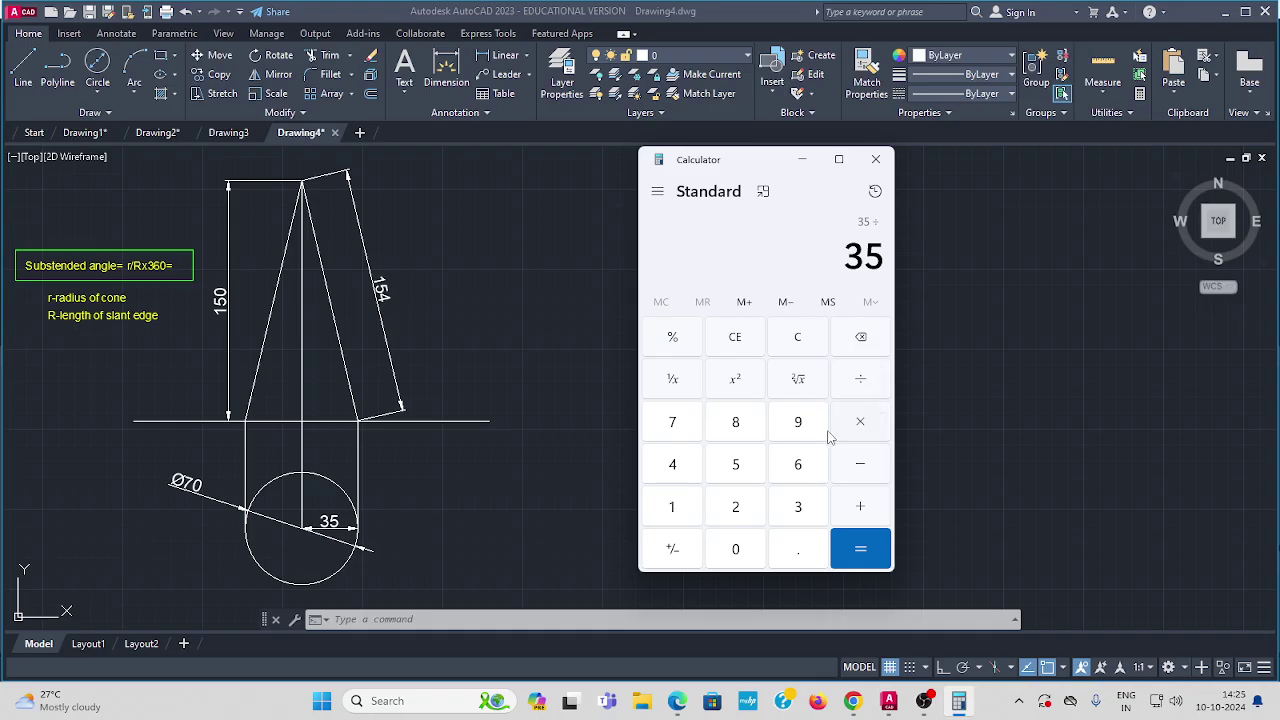
{"action": "left_click", "coordinate": [675, 508]}
{"action": "left_click", "coordinate": [684, 471]}
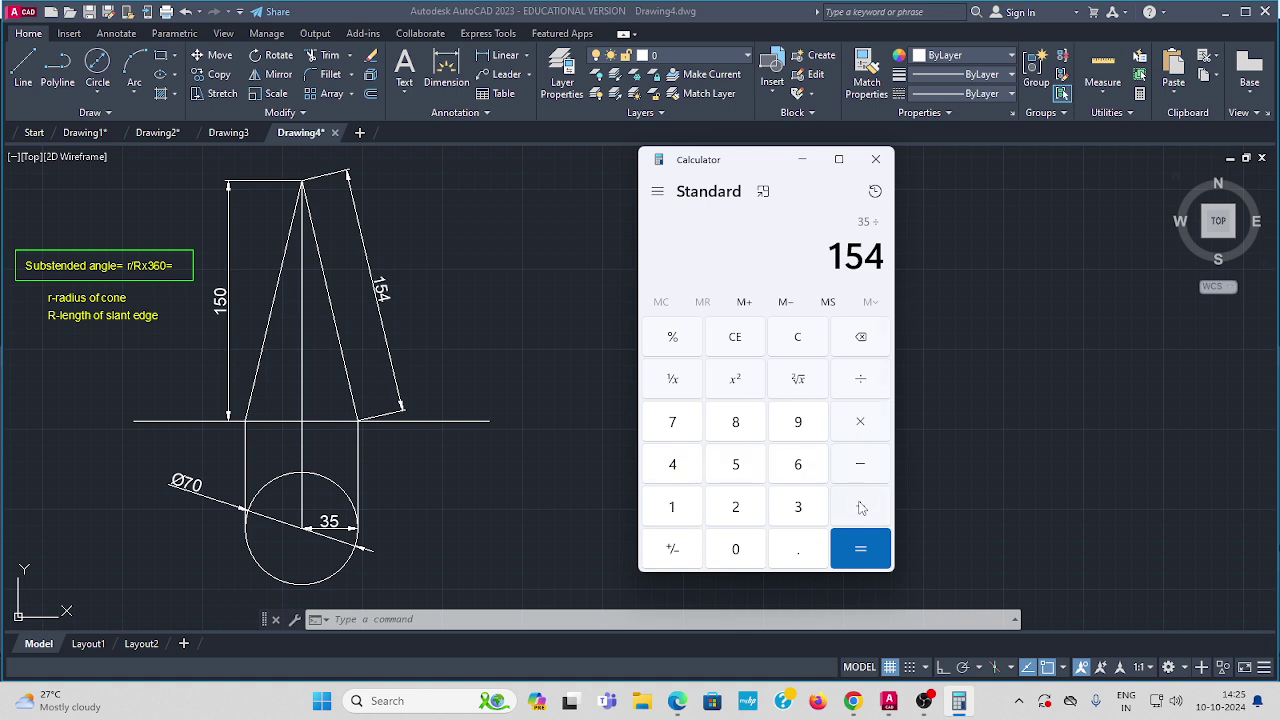
{"action": "left_click", "coordinate": [862, 428]}
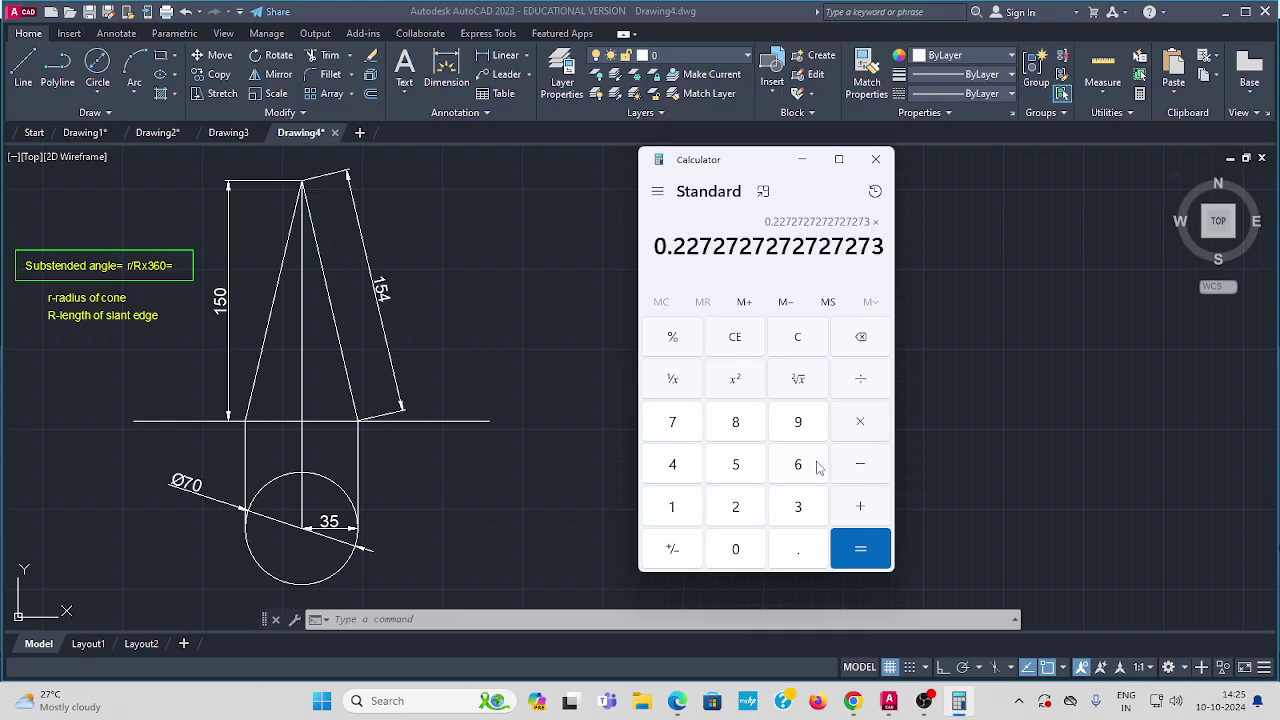
{"action": "left_click", "coordinate": [800, 510]}
{"action": "left_click", "coordinate": [798, 468]}
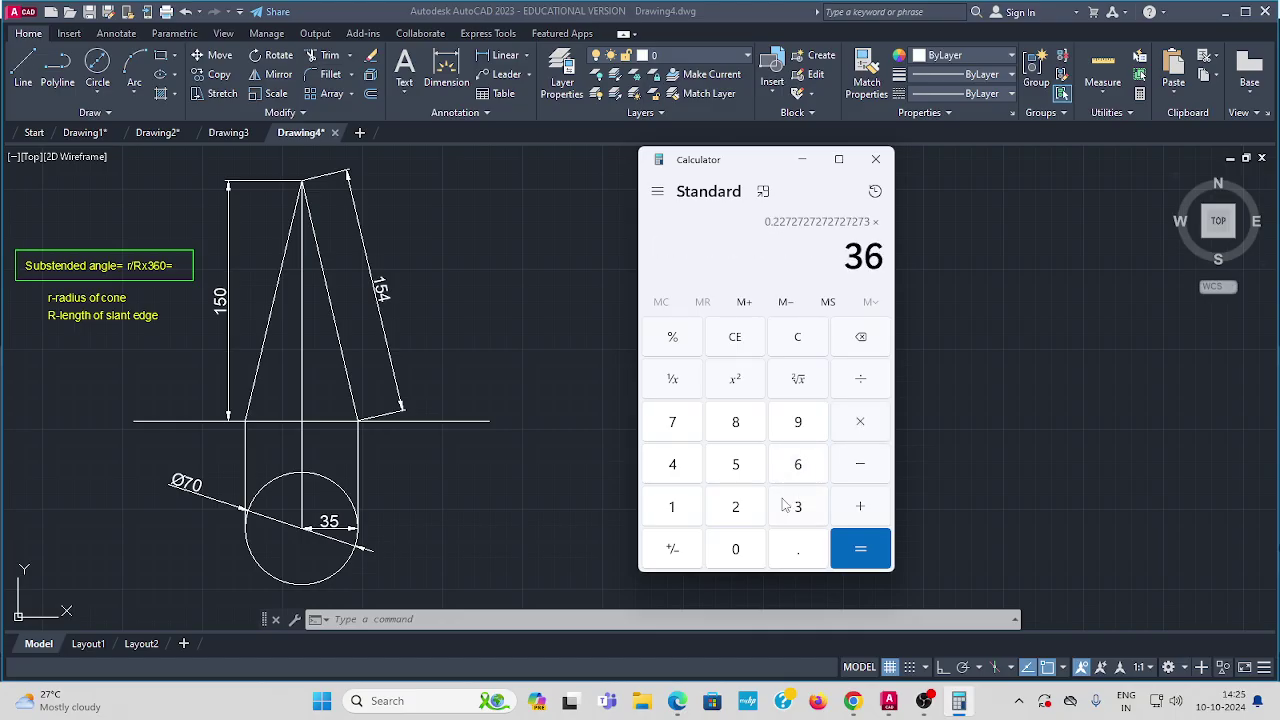
{"action": "left_click", "coordinate": [736, 549]}
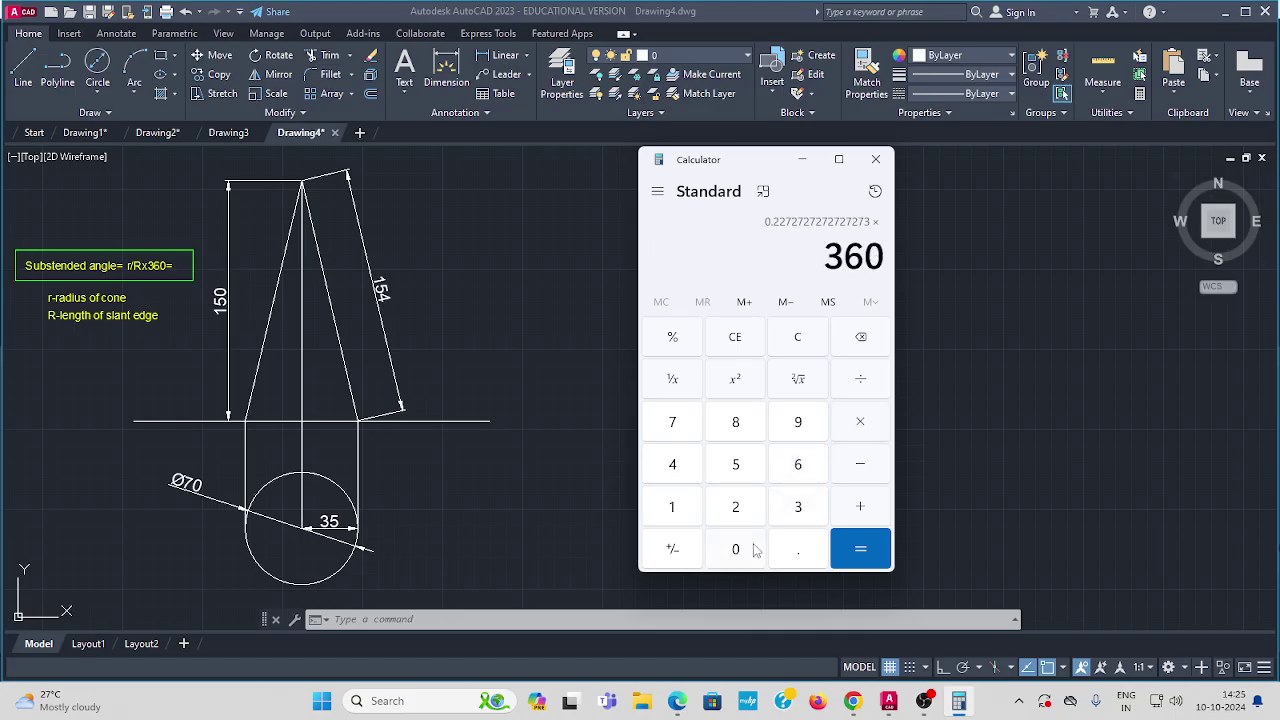
{"action": "left_click", "coordinate": [862, 550]}
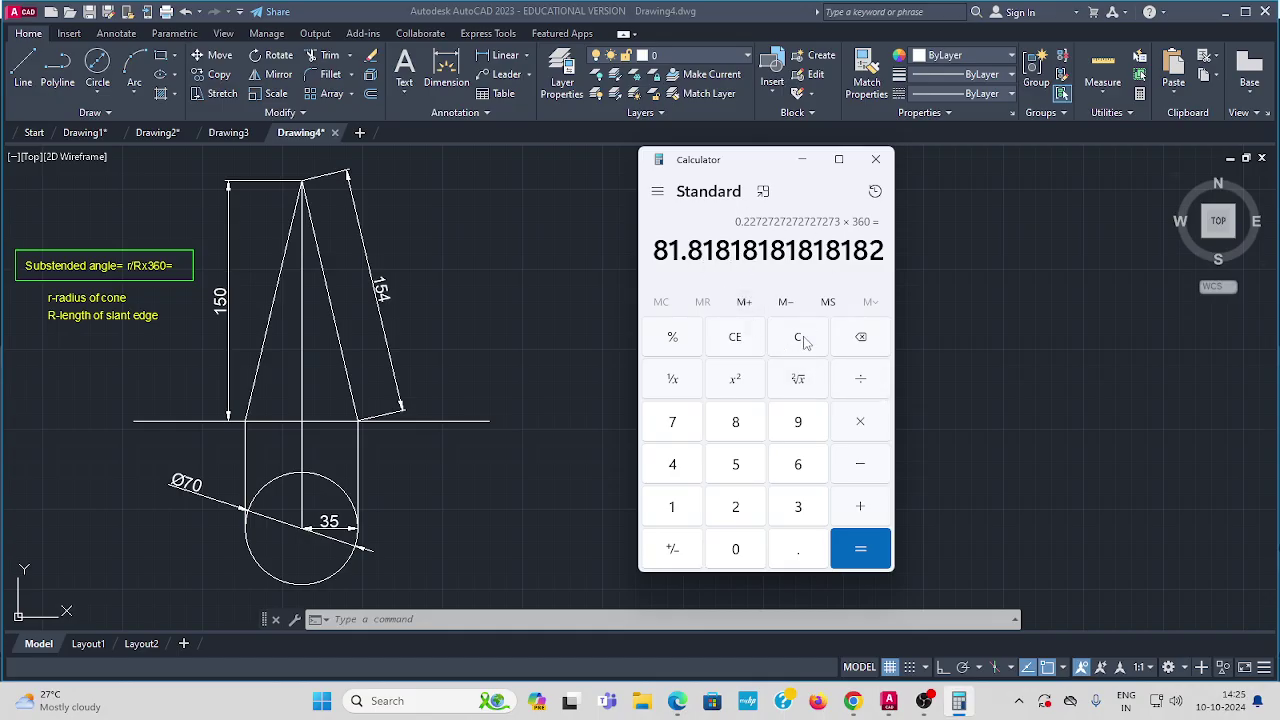
{"action": "left_click_drag", "start_coordinate": [773, 176], "coordinate": [939, 206]}
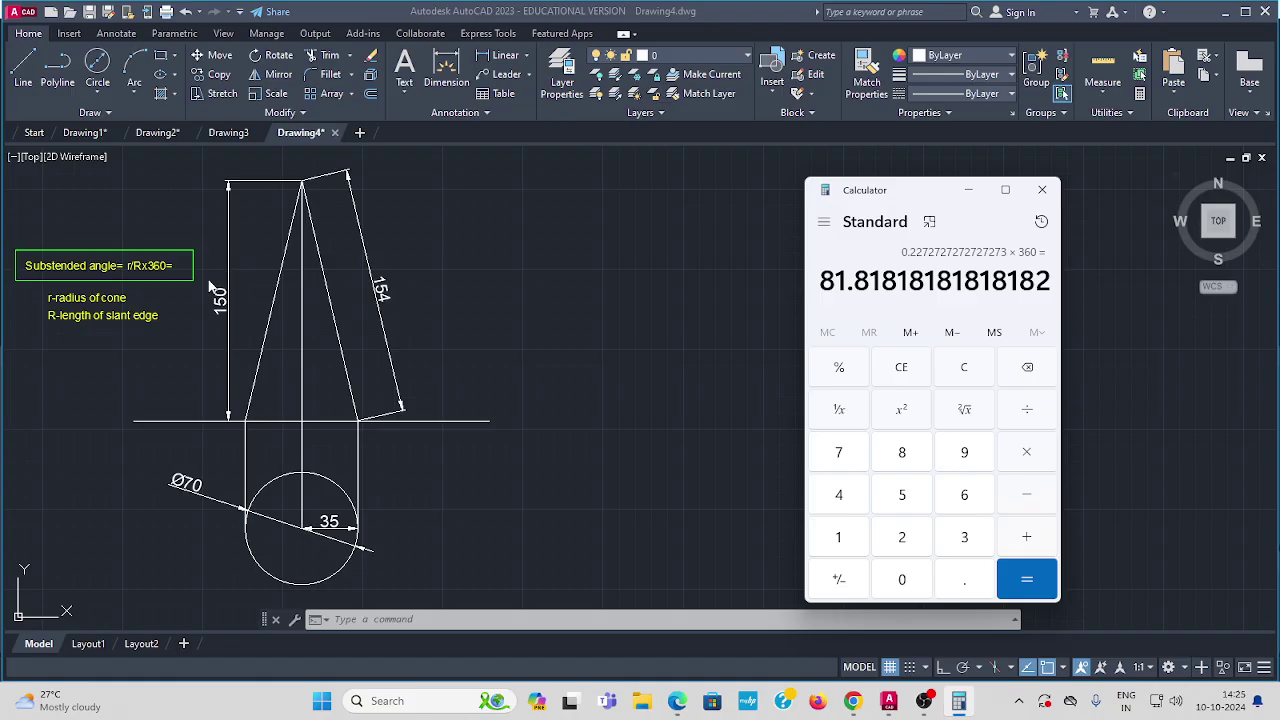
{"action": "left_click", "coordinate": [1043, 191]}
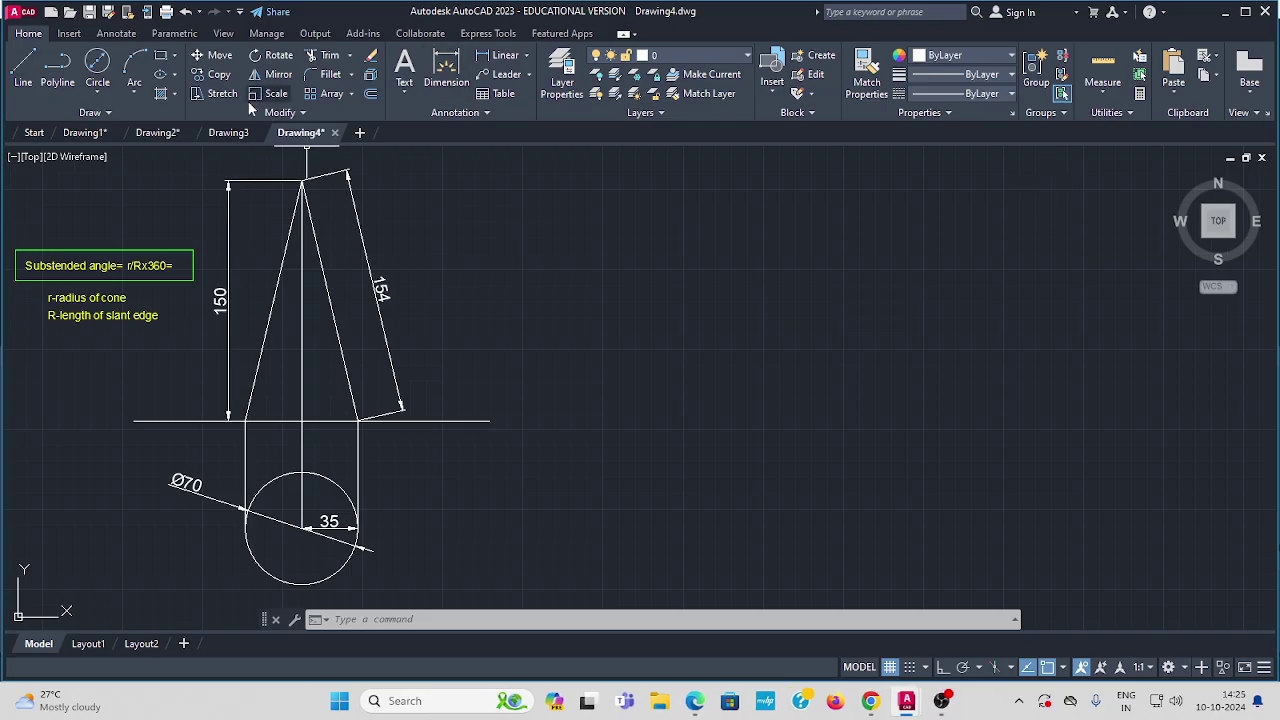
Add the single-line text 82° below the slant edge note, with a height of 6 and a rotation of 0.
{"action": "left_click", "coordinate": [117, 35]}
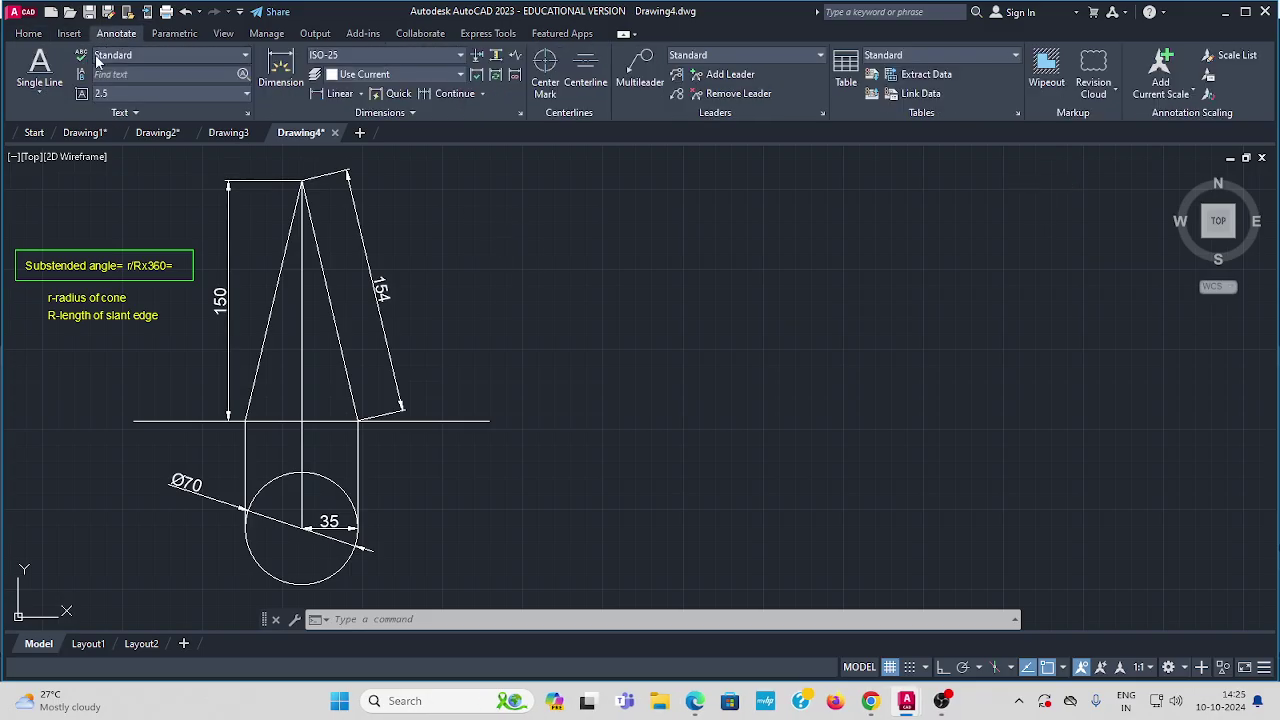
{"action": "left_click", "coordinate": [41, 93]}
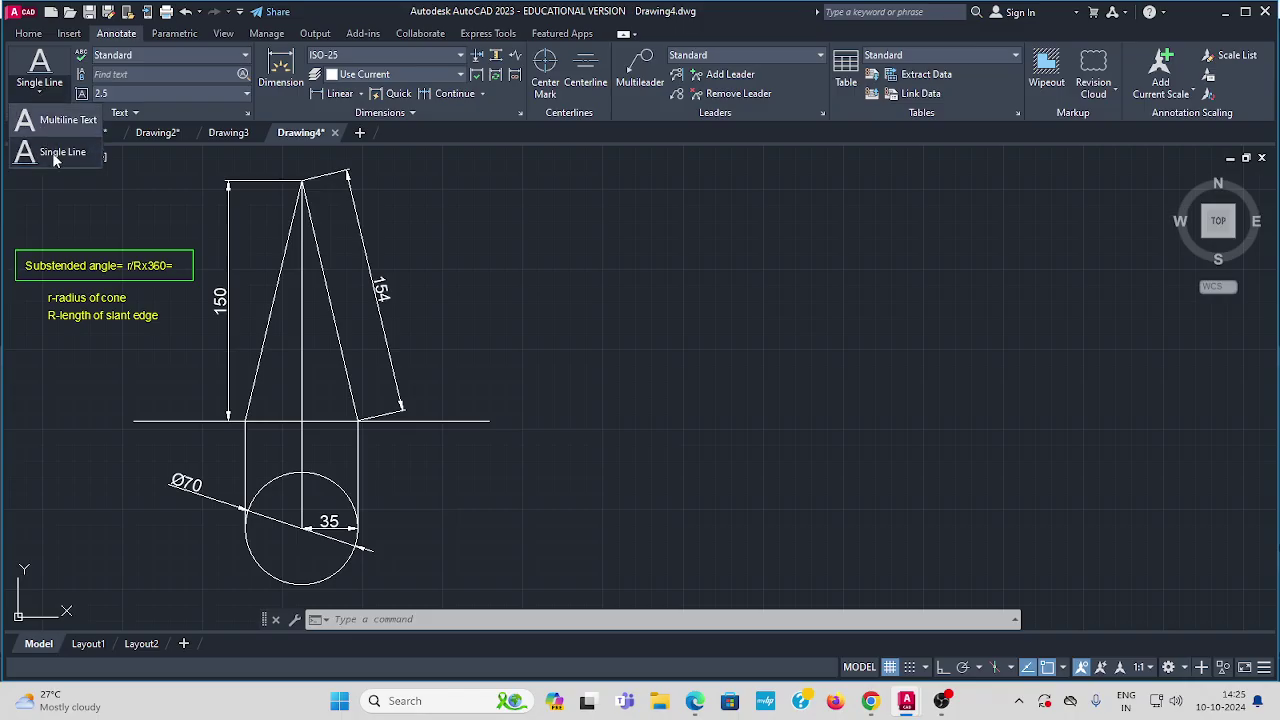
{"action": "left_click", "coordinate": [55, 158]}
{"action": "scroll", "coordinate": [165, 347], "scroll_direction": "up", "scroll_amount": 2}
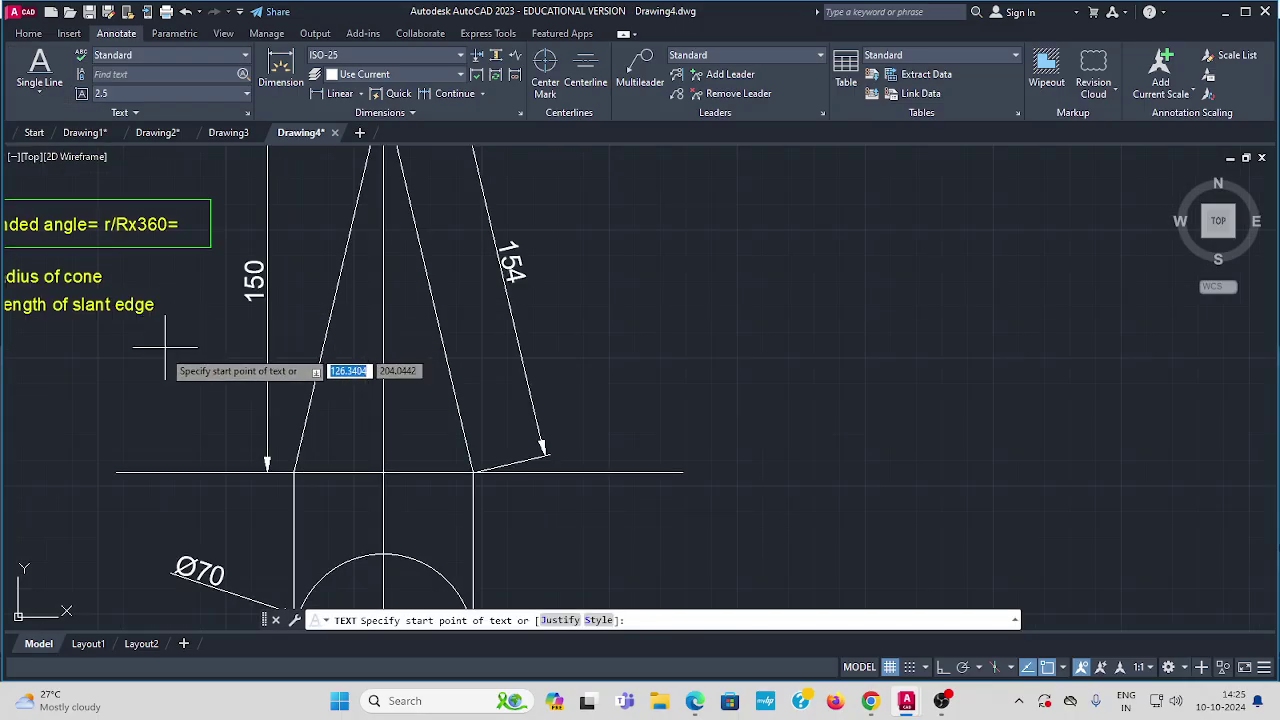
{"action": "left_click", "coordinate": [148, 355]}
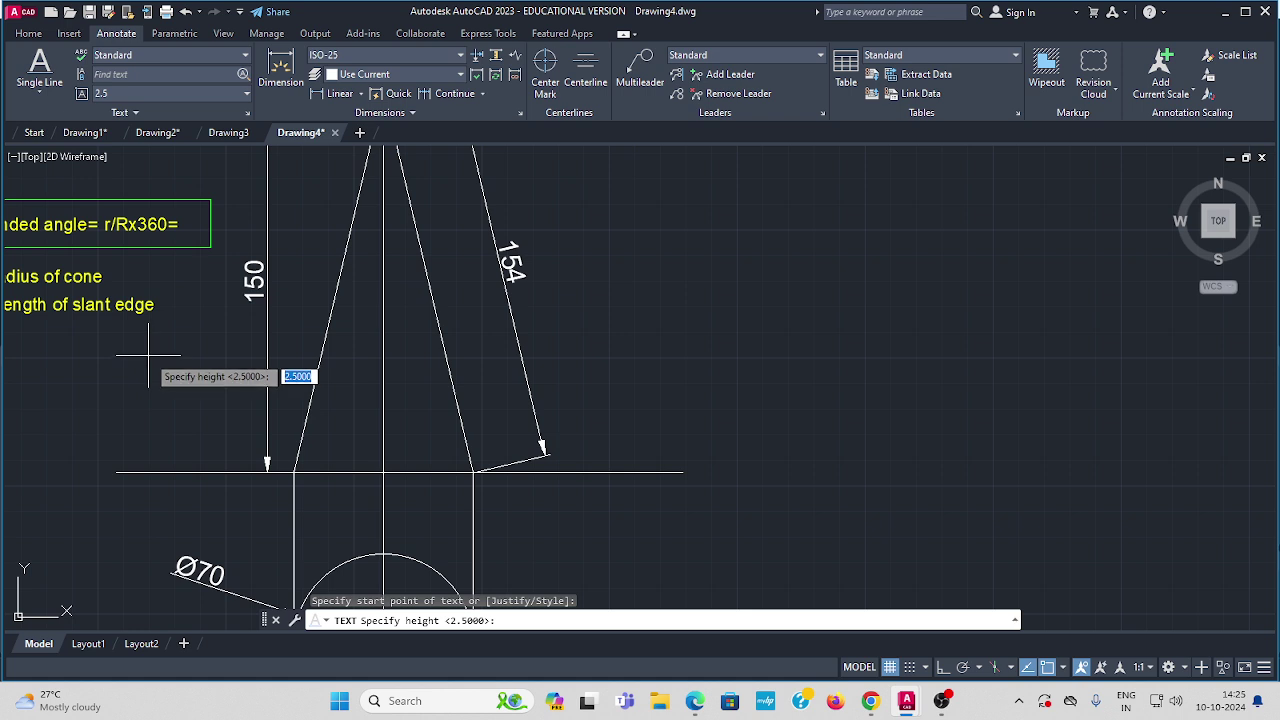
{"action": "key", "text": "Return"}
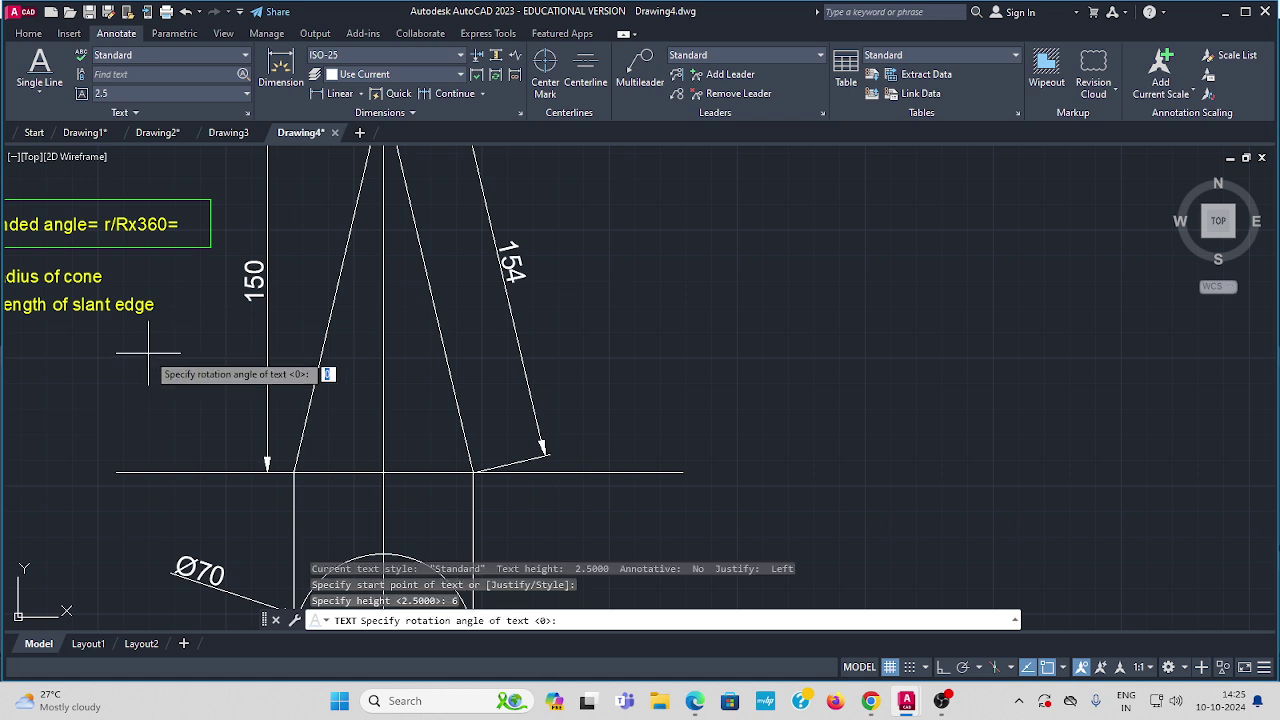
{"action": "key", "text": "Return"}
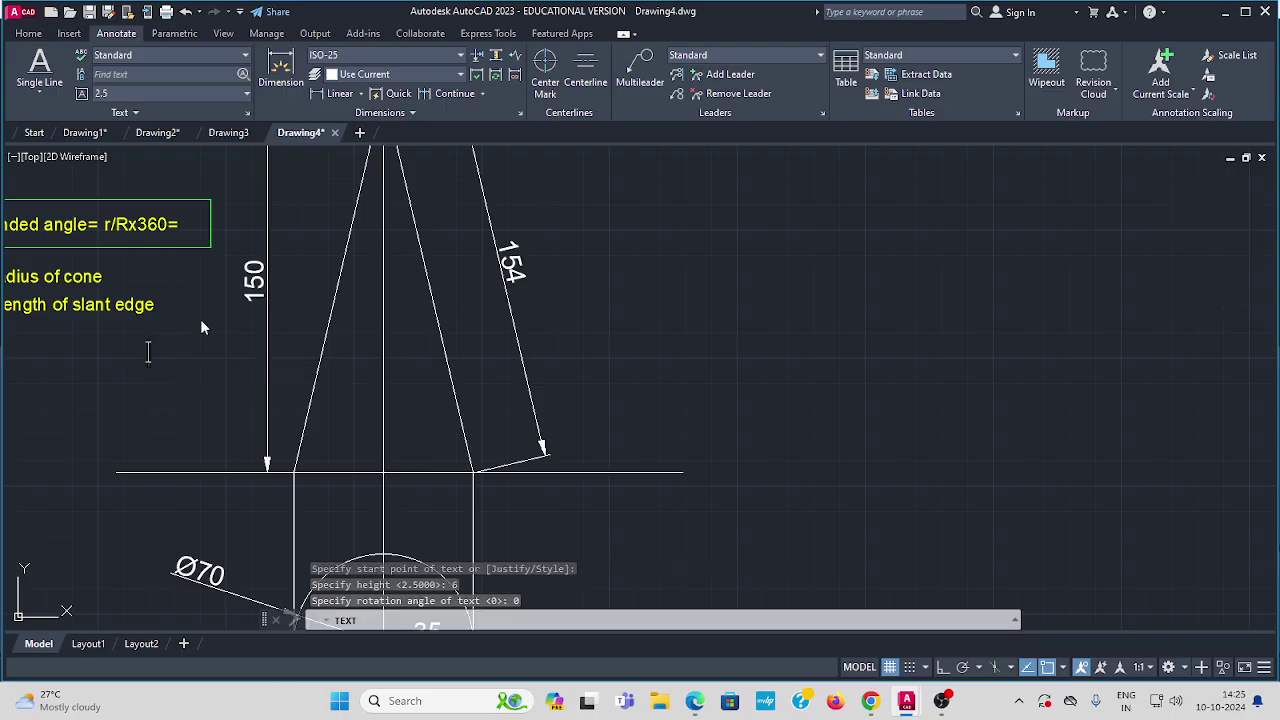
{"action": "type", "text": "82"}
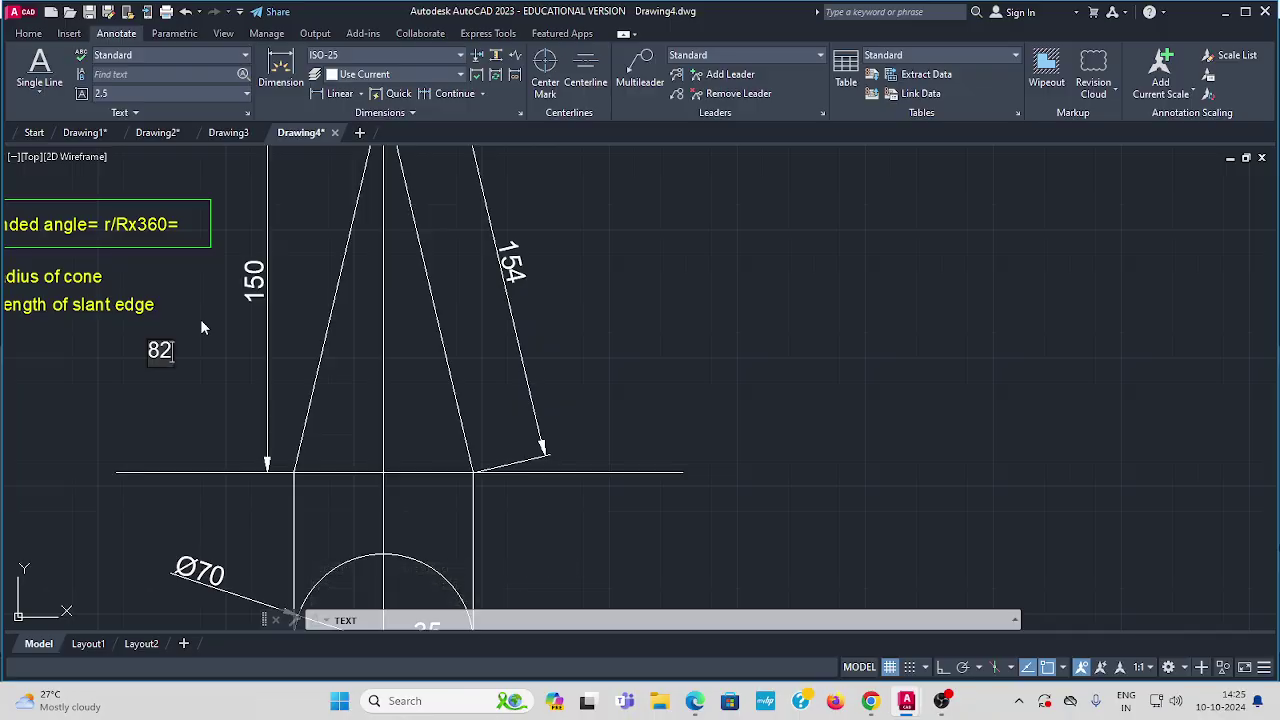
{"action": "type", "text": "%%d"}
{"action": "key", "text": "Return"}
{"action": "key", "text": "Return"}
With Ortho on, draw a 154 mm horizontal line in the empty space beside the front view, level with its base line.
{"action": "scroll", "coordinate": [756, 434], "scroll_direction": "down", "scroll_amount": 2}
{"action": "middle_click_drag", "start_coordinate": [756, 434], "coordinate": [391, 423]}
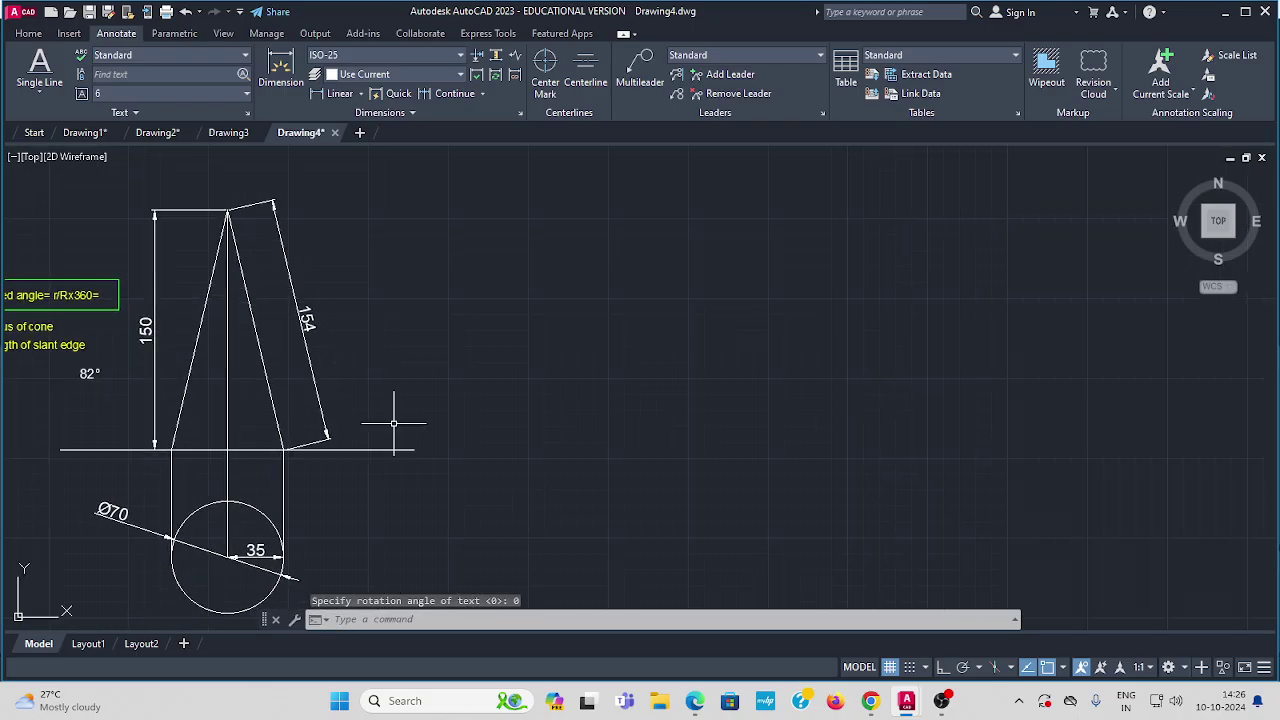
{"action": "left_click", "coordinate": [29, 34]}
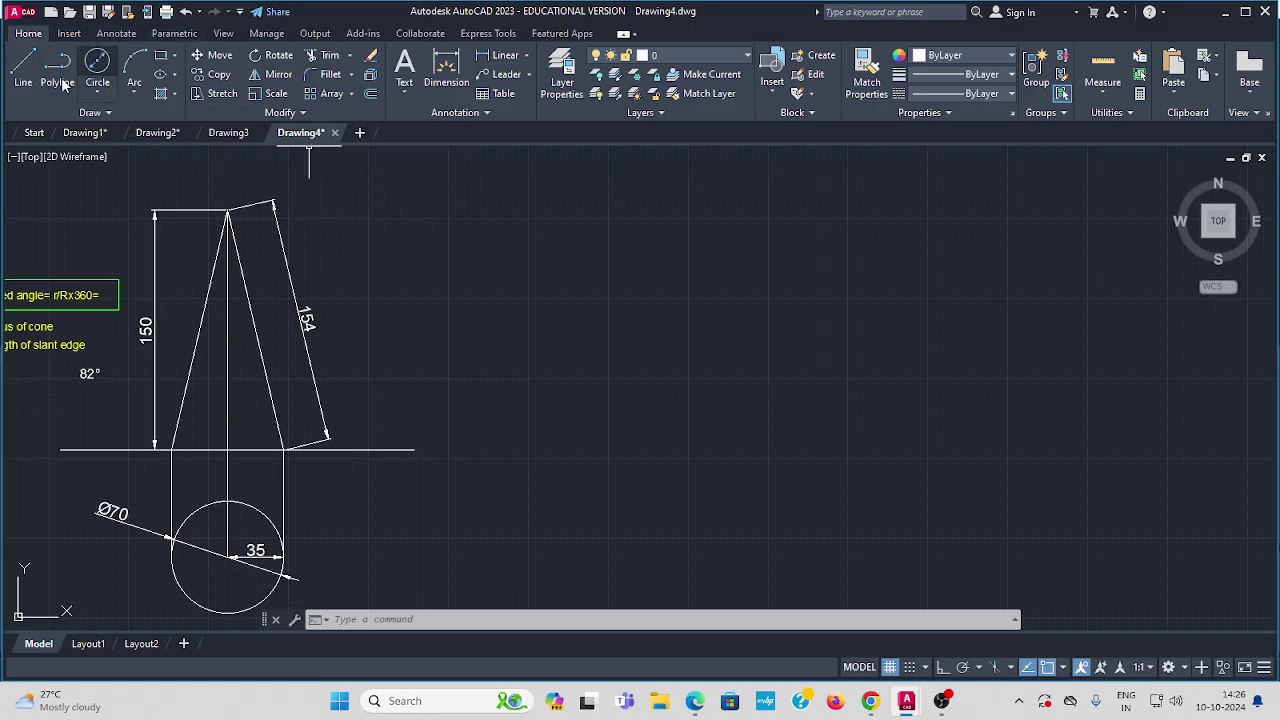
{"action": "left_click", "coordinate": [26, 66]}
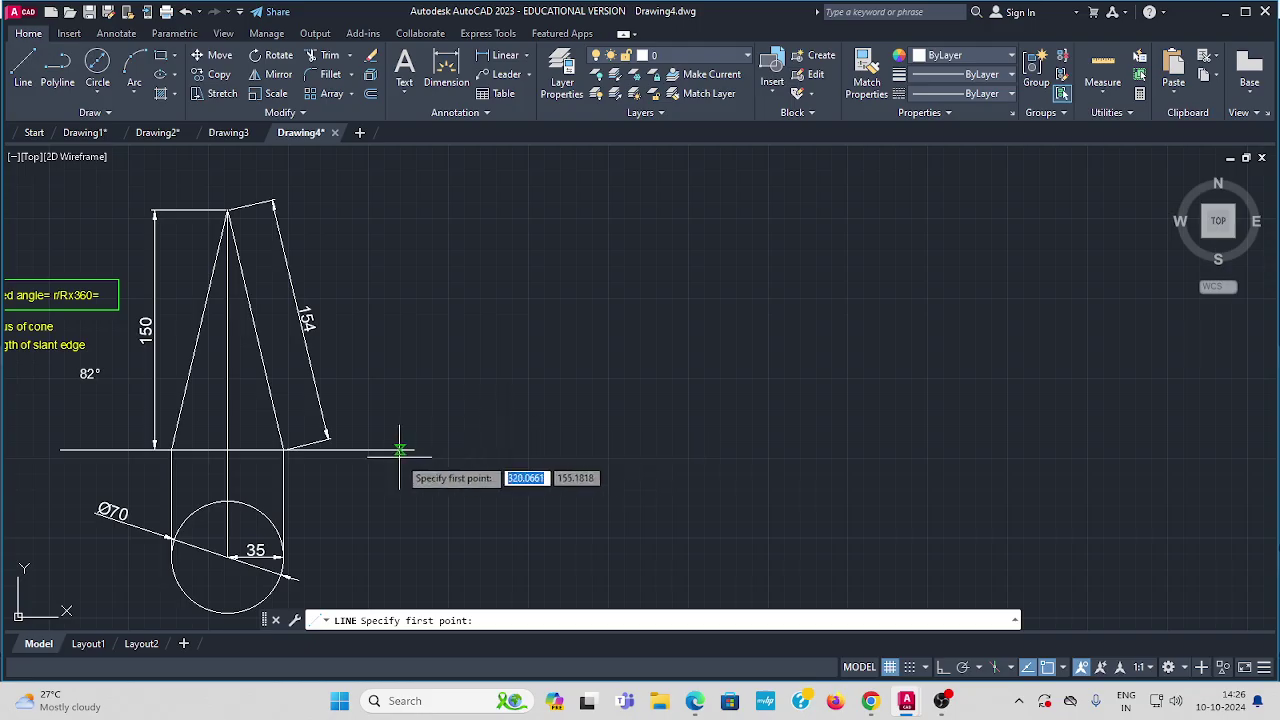
{"action": "left_click", "coordinate": [530, 449]}
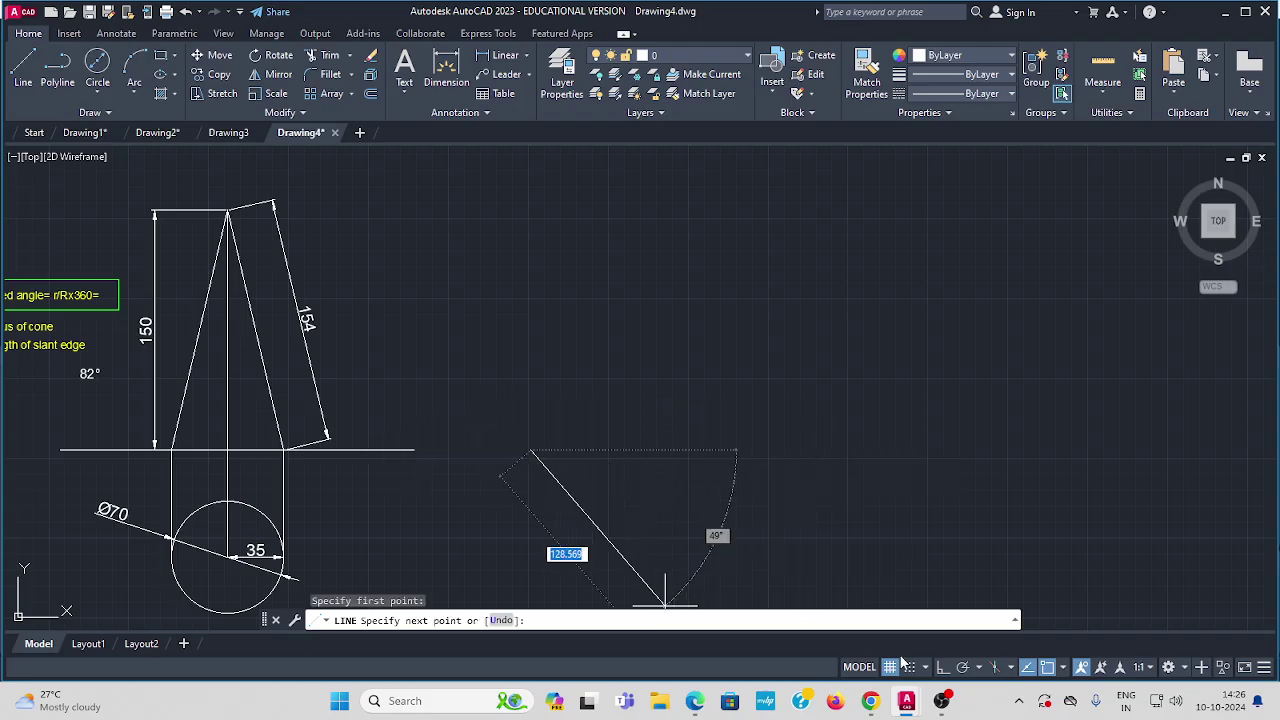
{"action": "left_click", "coordinate": [940, 670]}
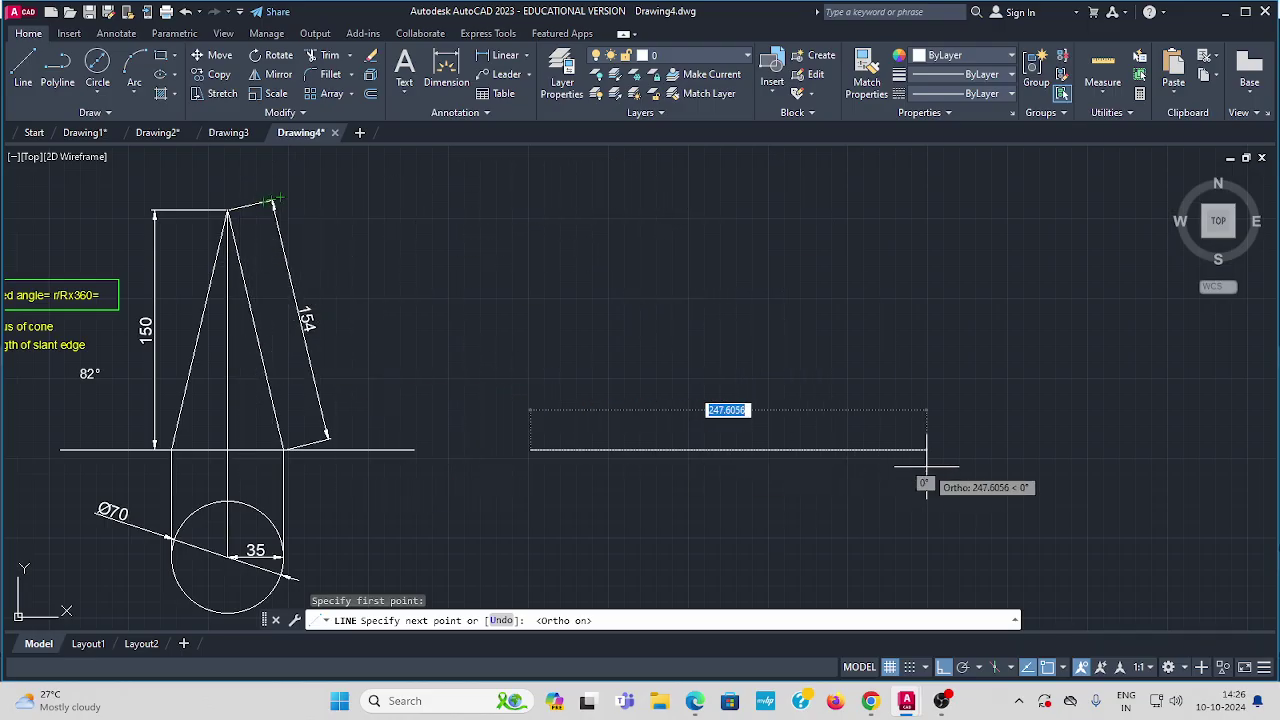
{"action": "type", "text": "15"}
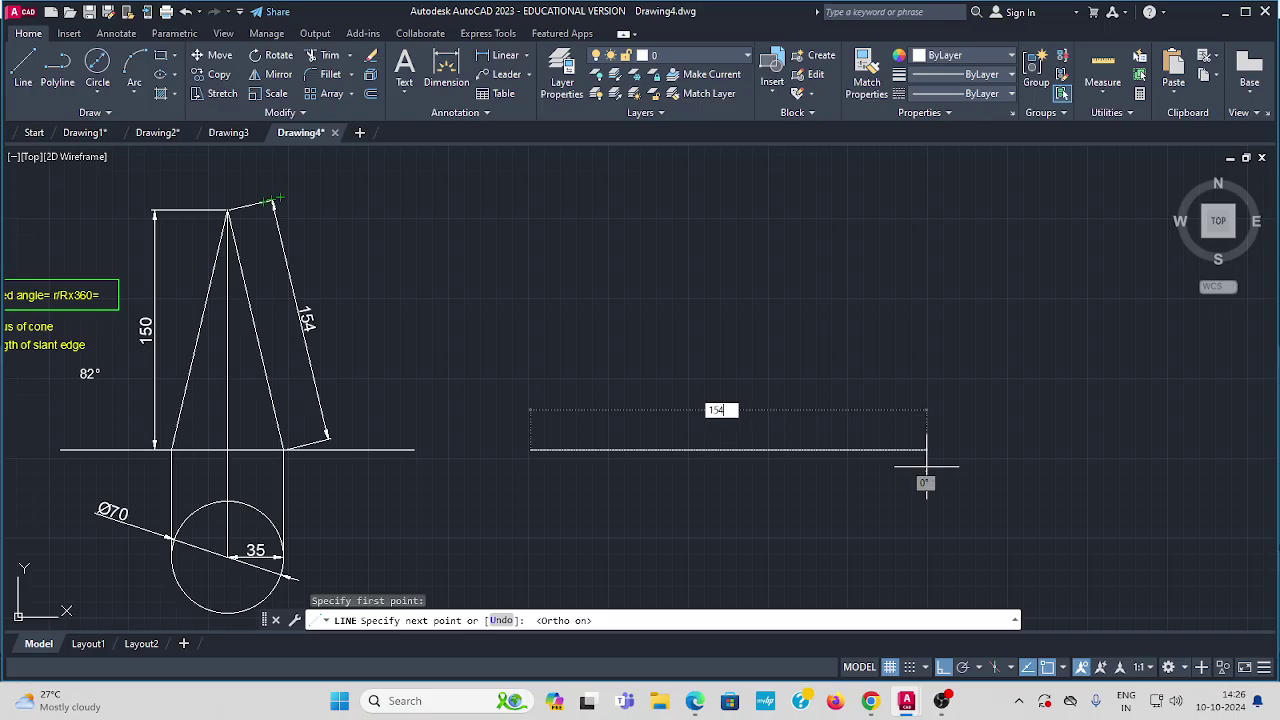
{"action": "type", "text": "4"}
{"action": "key", "text": "Return"}
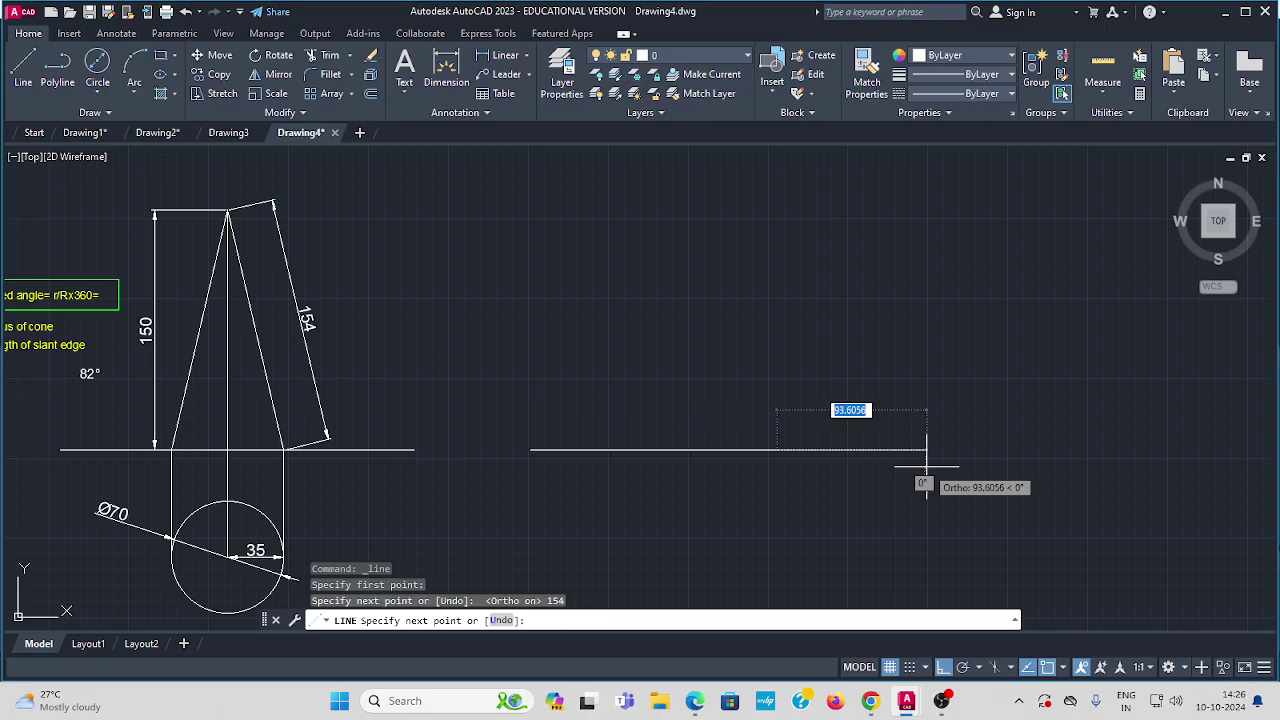
{"action": "key", "text": "Return"}
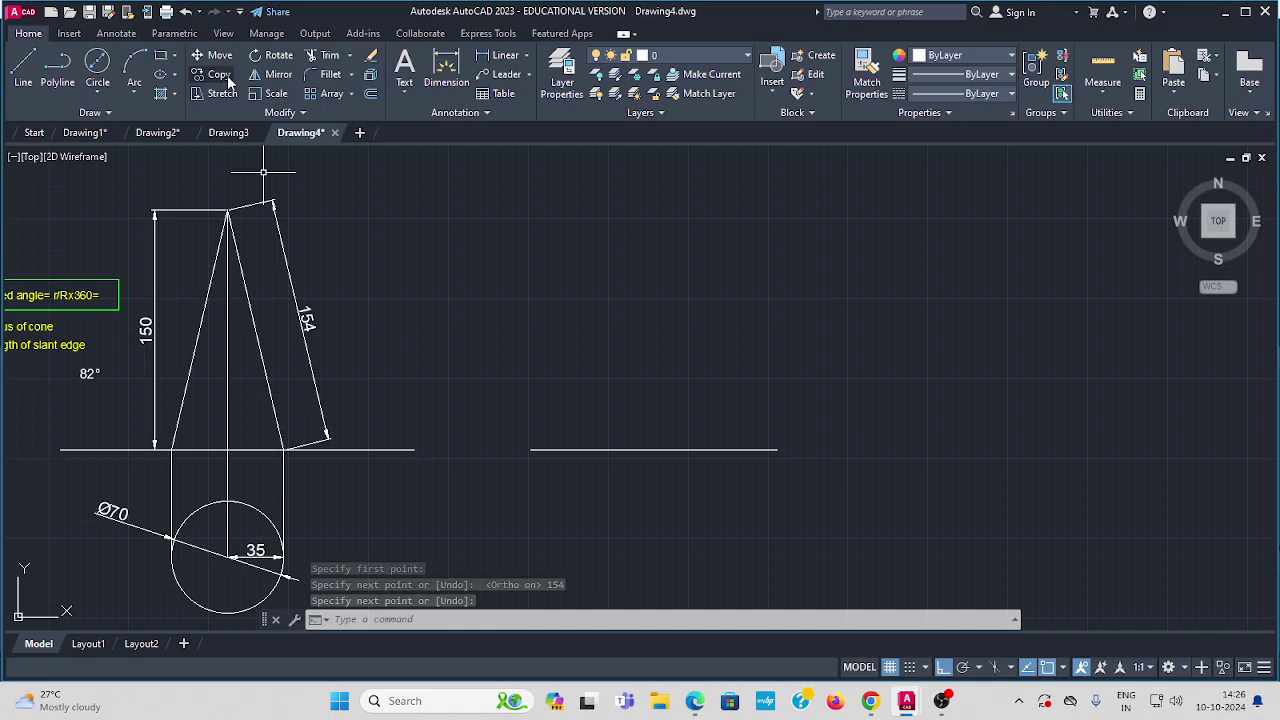
Rotate the separate 154 mm horizontal line by 82° about its left endpoint.
{"action": "left_click", "coordinate": [277, 56]}
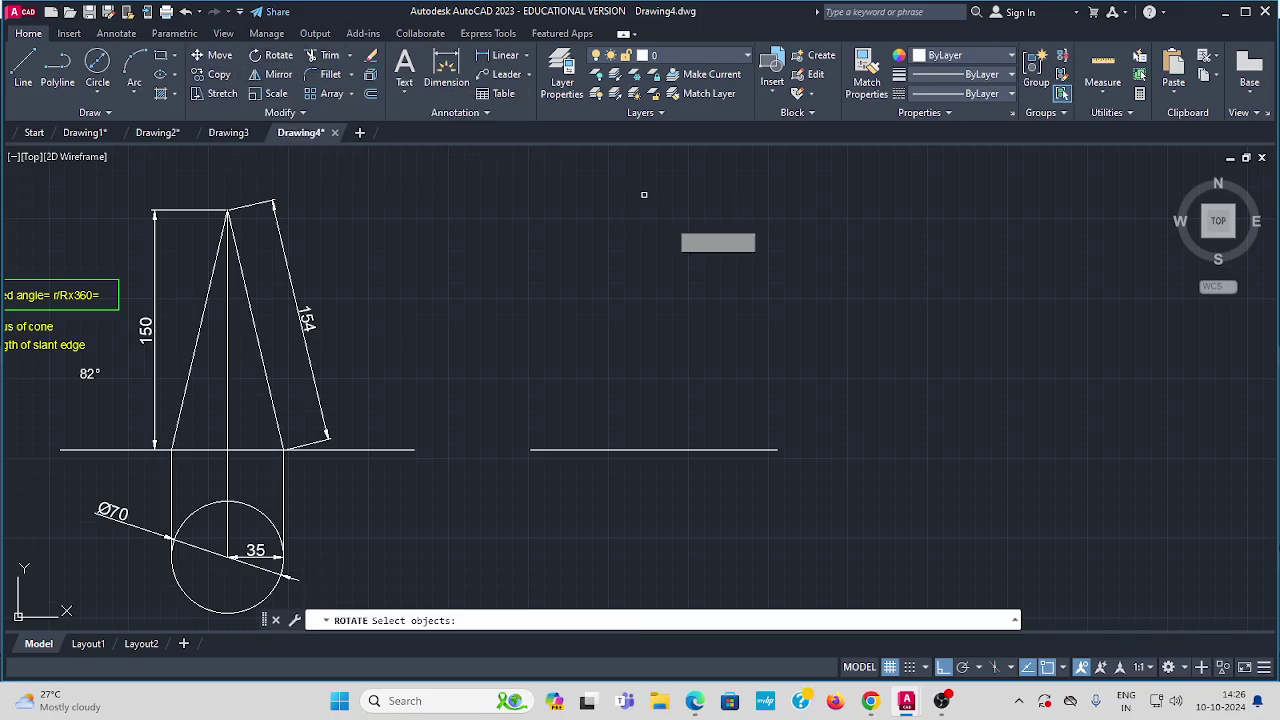
{"action": "left_click", "coordinate": [631, 450]}
{"action": "key", "text": "Return"}
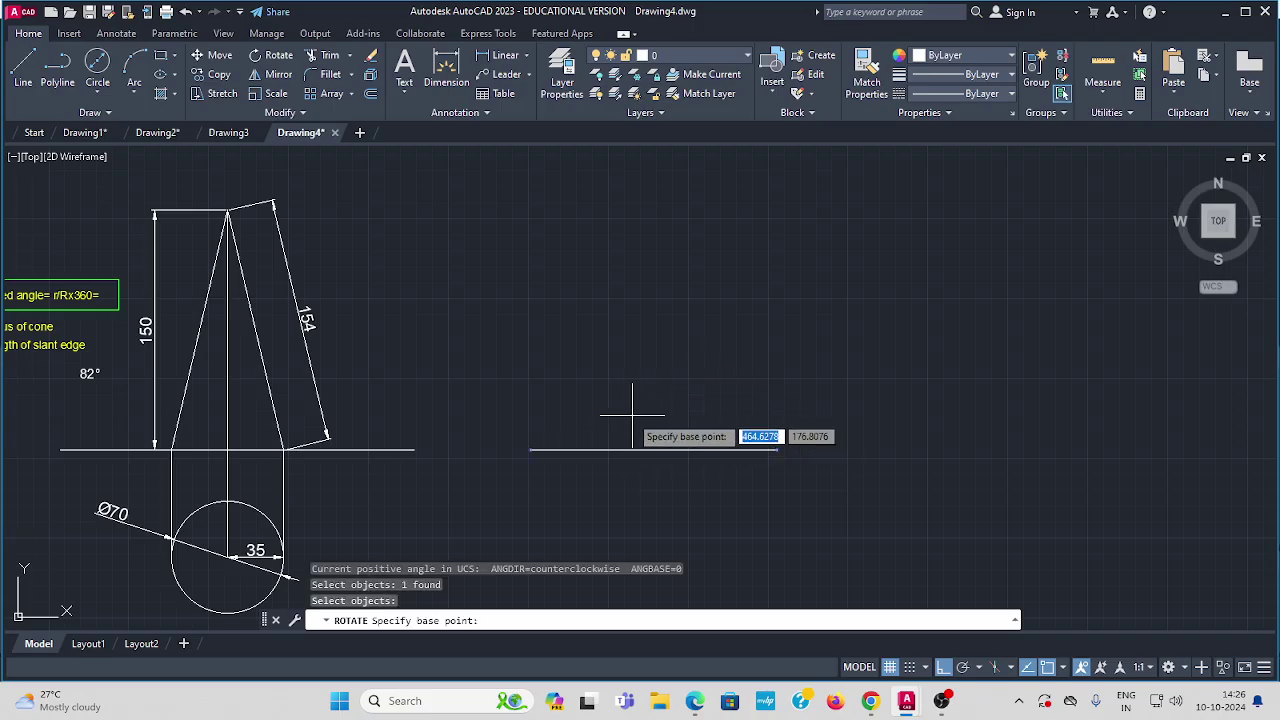
{"action": "left_click", "coordinate": [531, 450]}
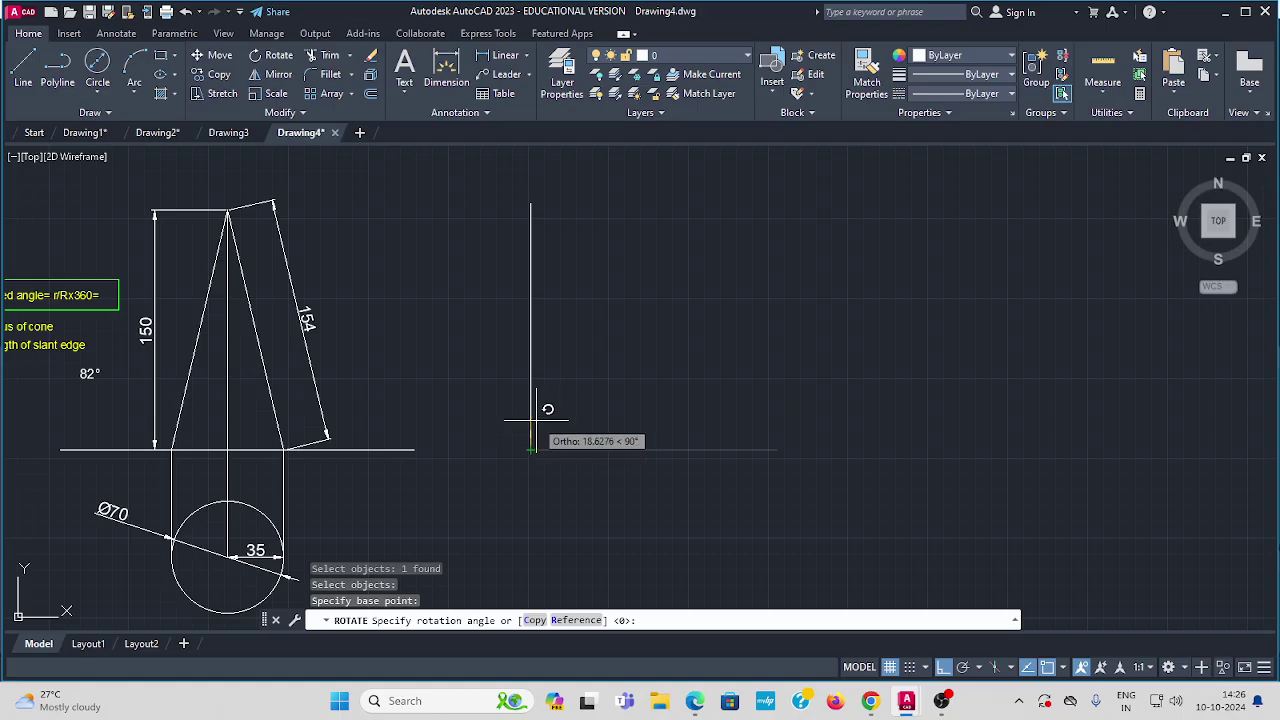
{"action": "type", "text": "82"}
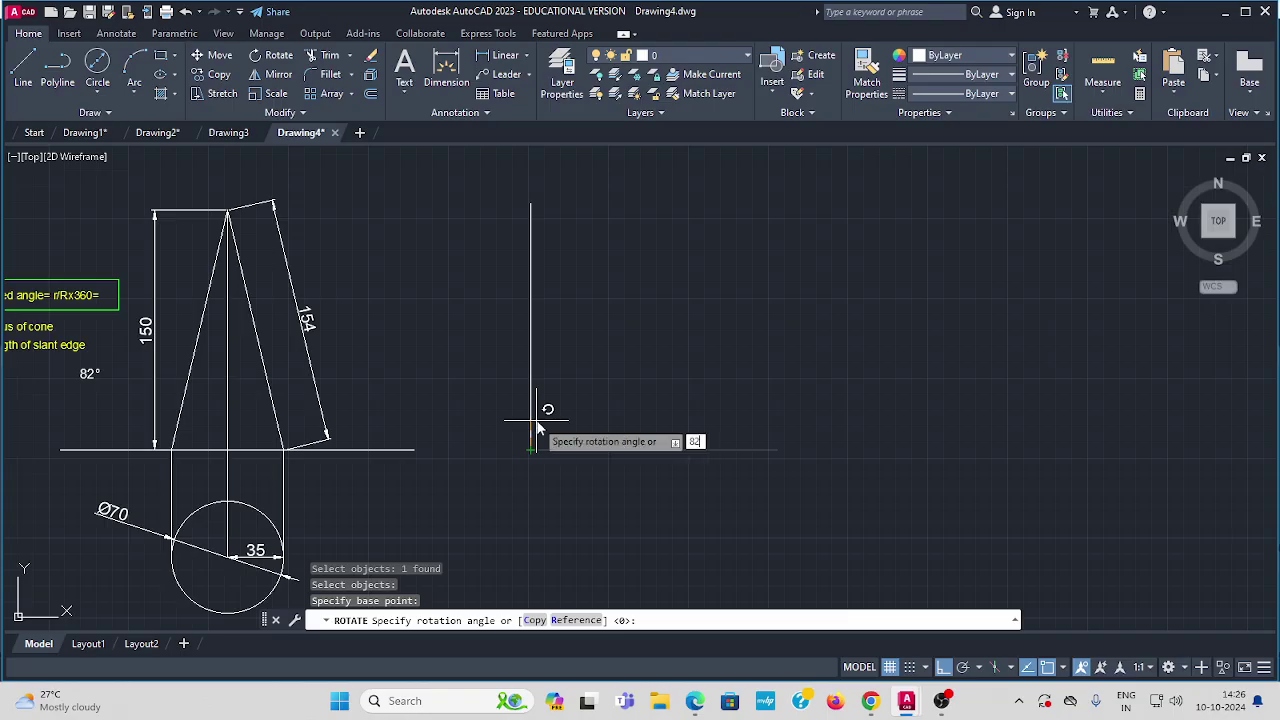
{"action": "key", "text": "Return"}
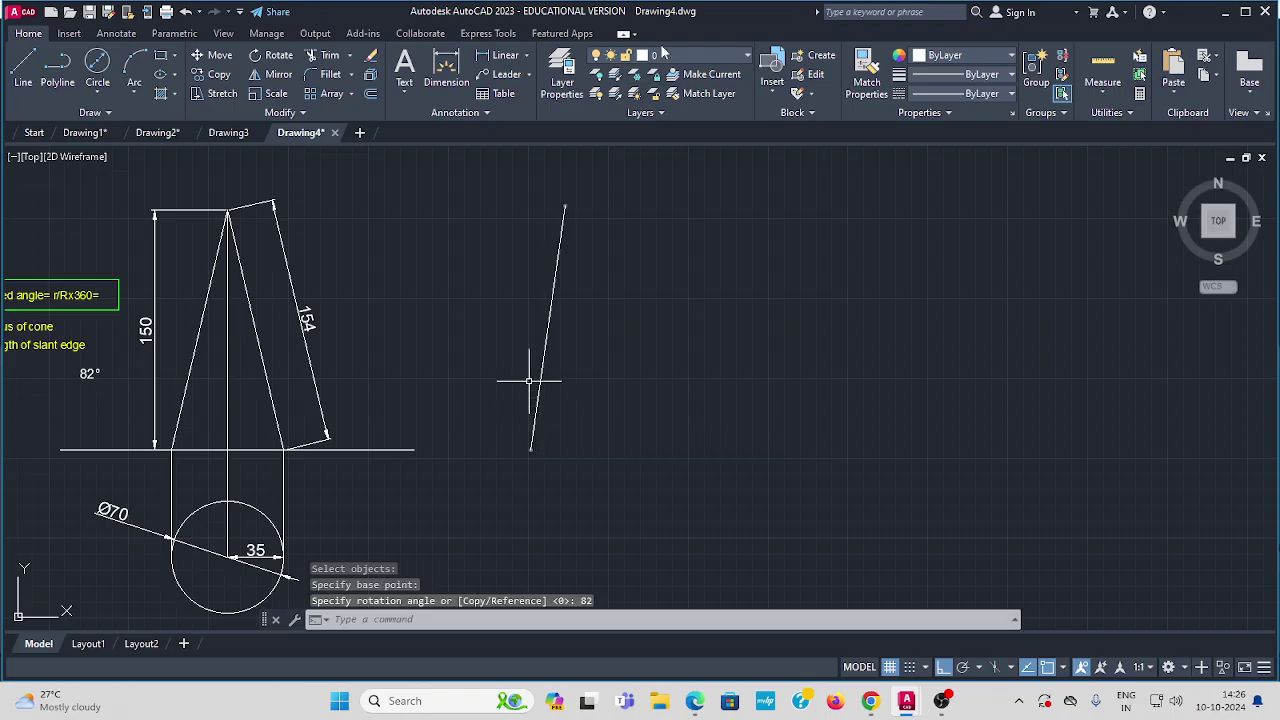
Draw a 154 mm horizontal line to the right from the lower endpoint of the inclined line.
{"action": "left_click", "coordinate": [30, 65]}
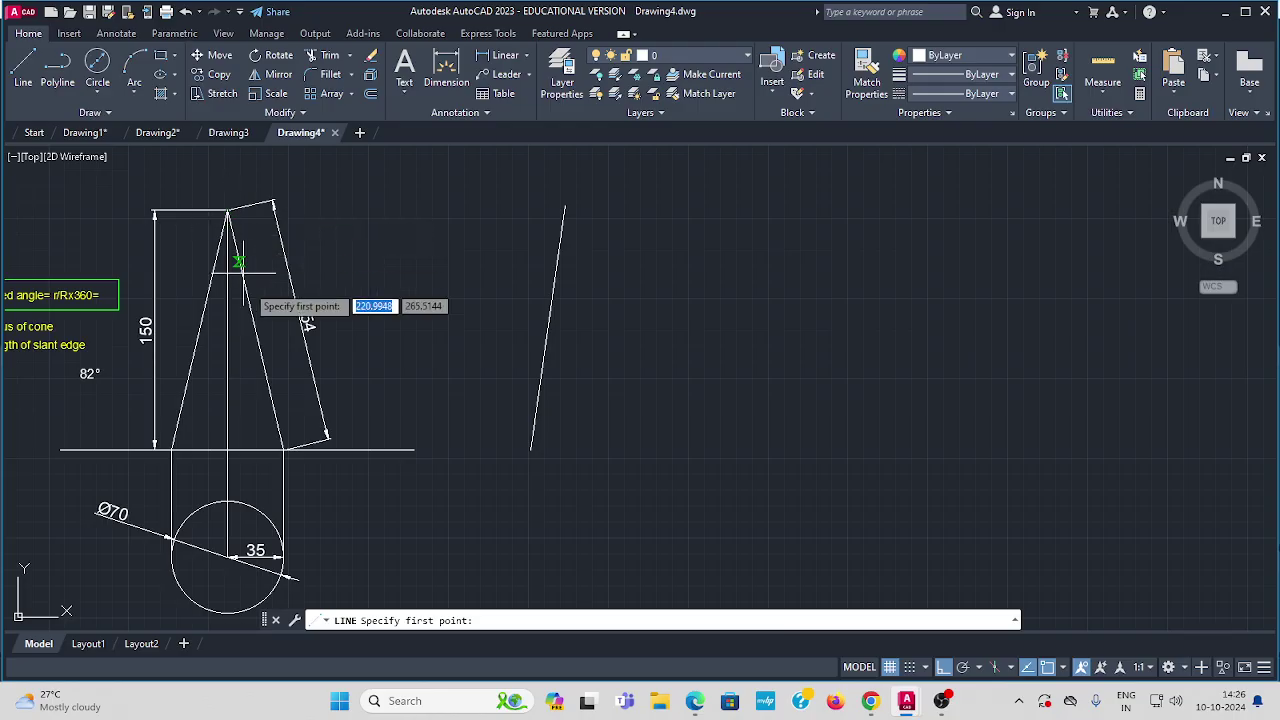
{"action": "left_click", "coordinate": [531, 450]}
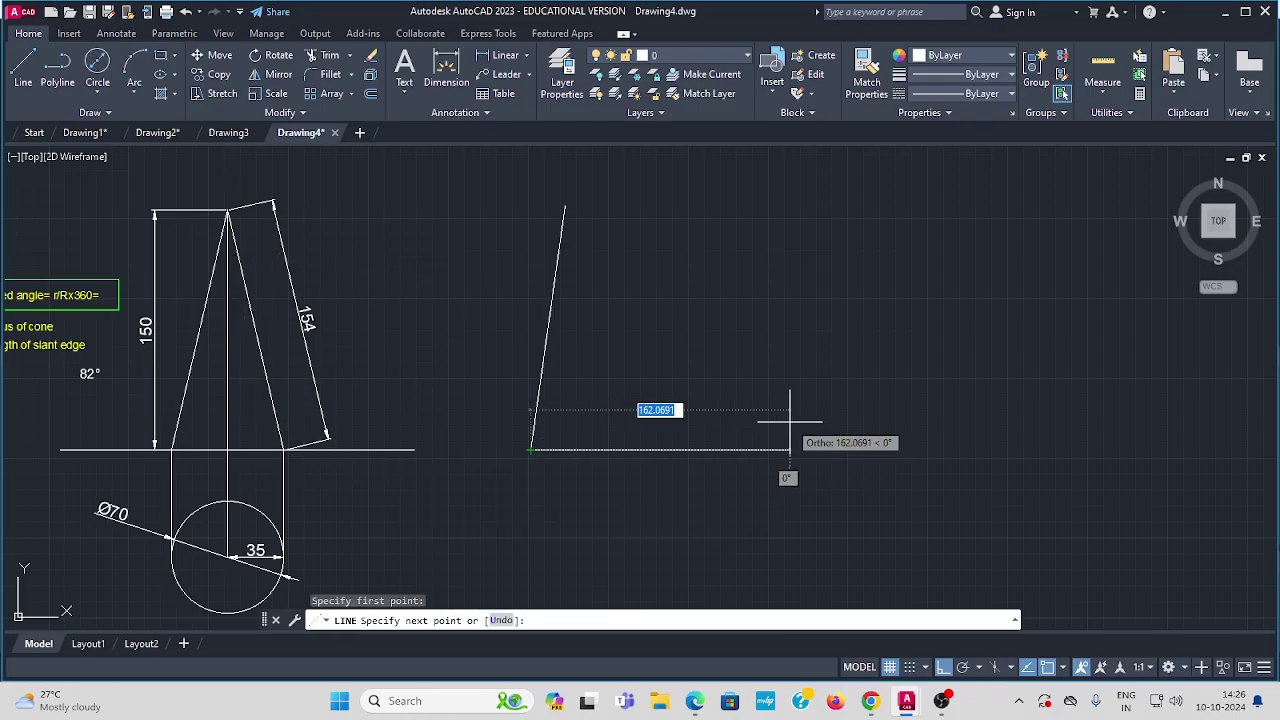
{"action": "type", "text": "15"}
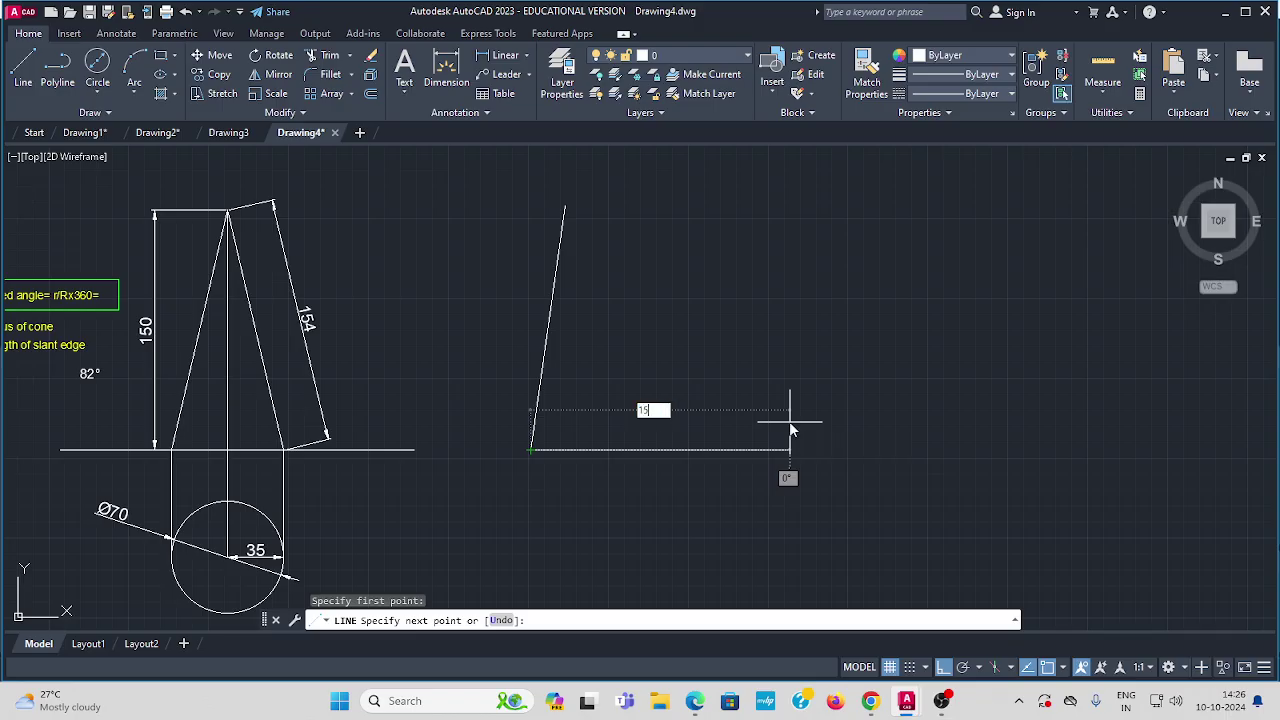
{"action": "type", "text": "4"}
{"action": "key", "text": "Return"}
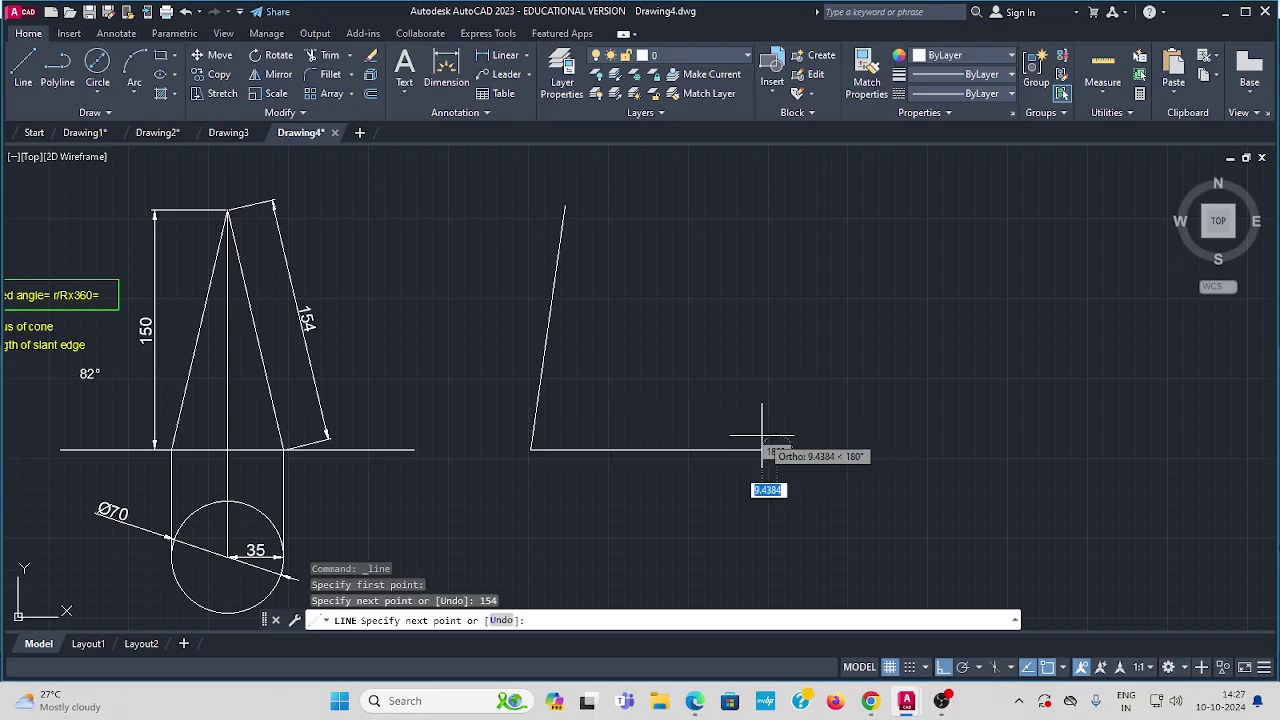
{"action": "key", "text": "Escape"}
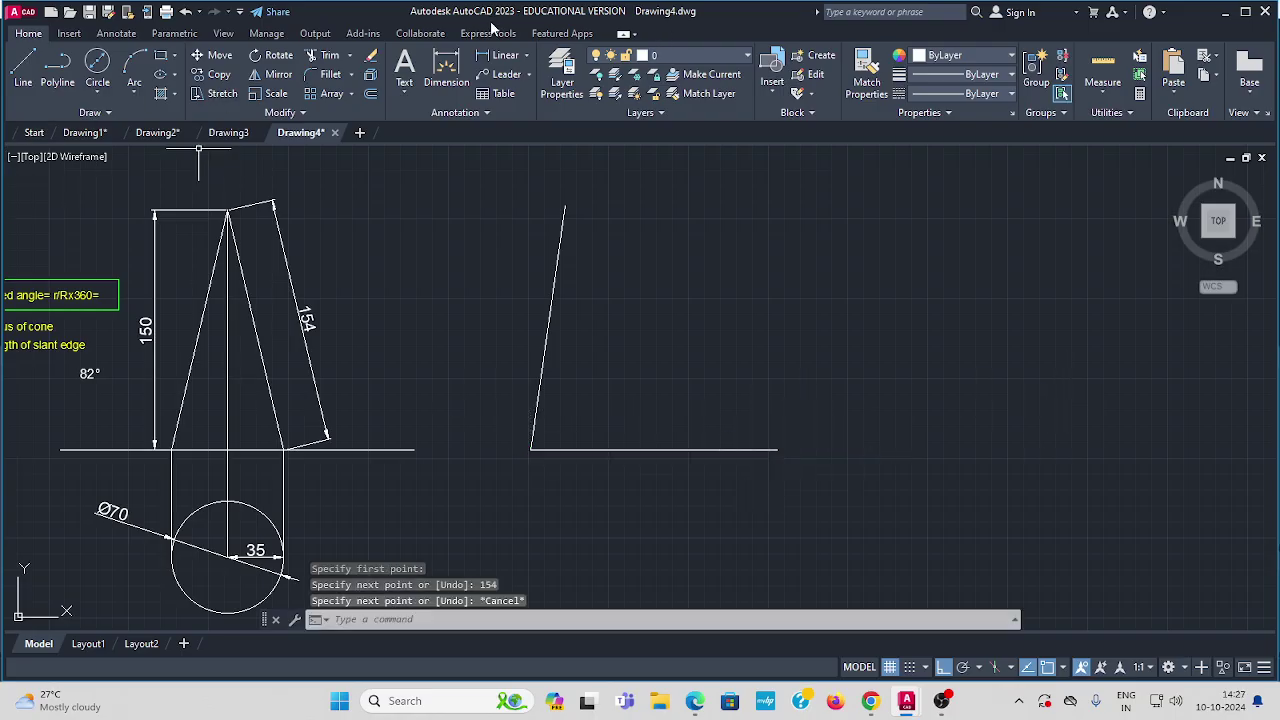
Draw a center-radius circle centred where the two 154 mm lines meet, passing through the inclined line's upper end.
{"action": "left_click", "coordinate": [96, 92]}
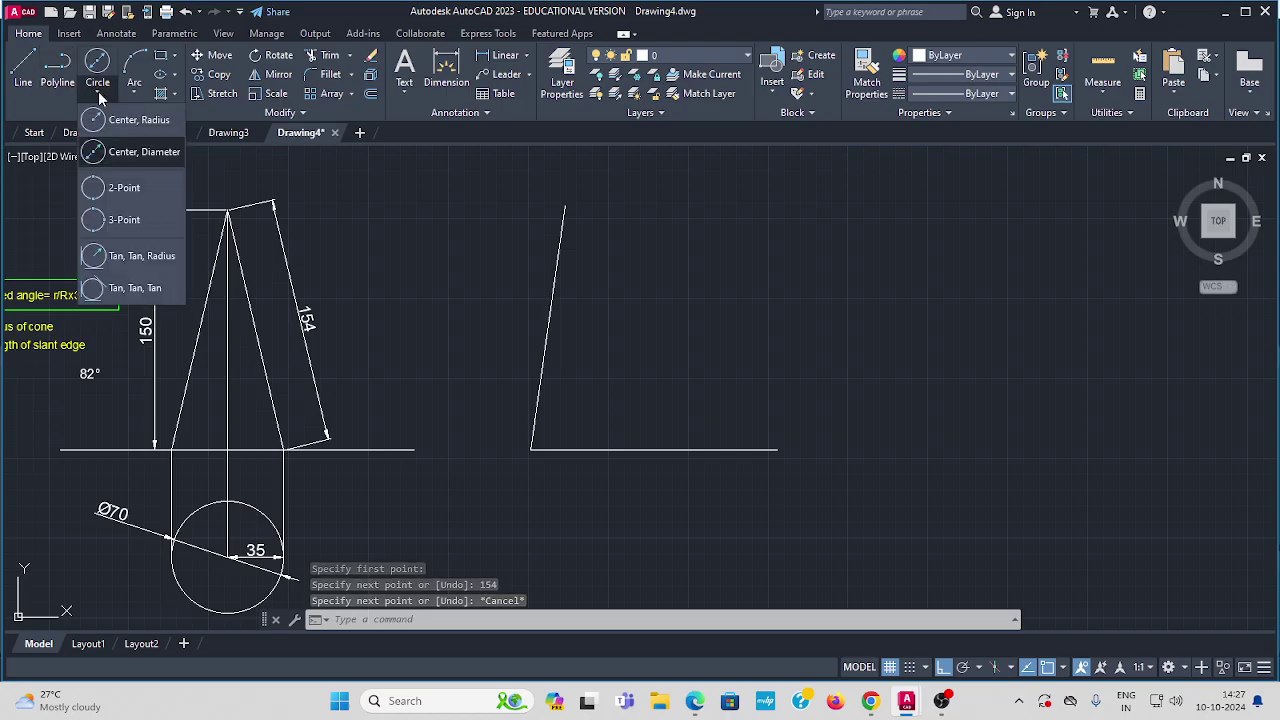
{"action": "left_click", "coordinate": [131, 117]}
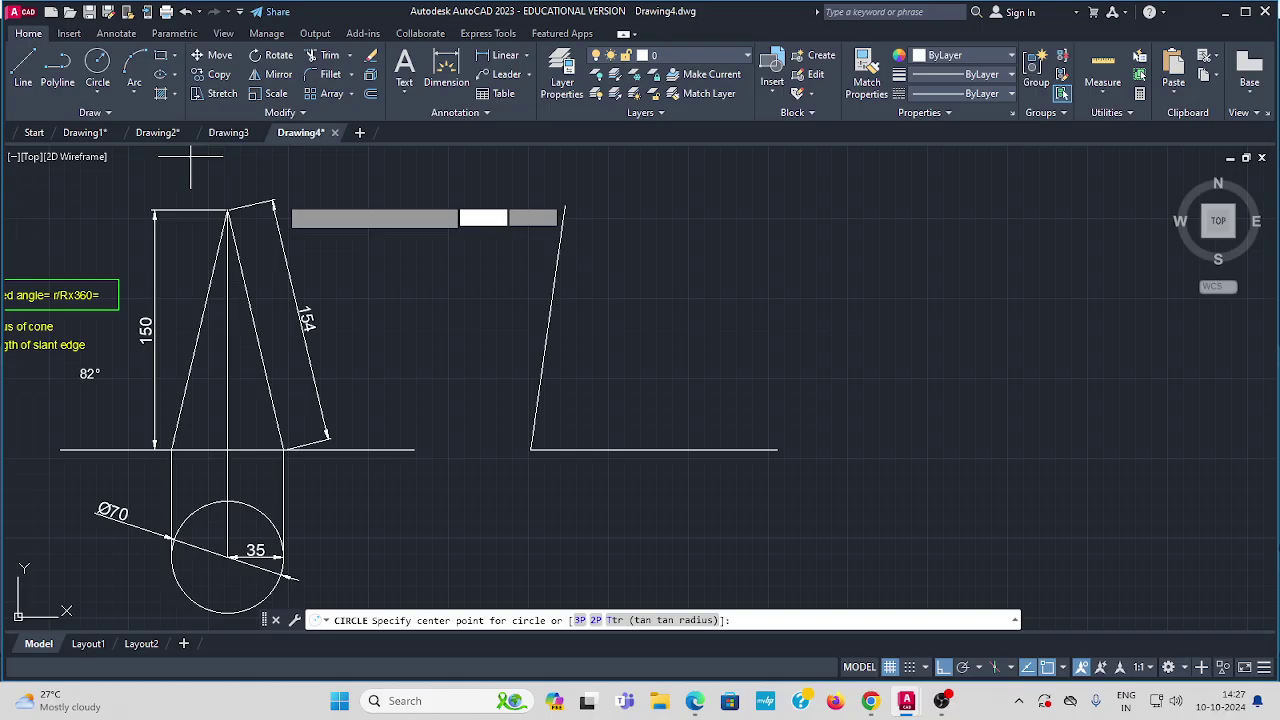
{"action": "left_click", "coordinate": [531, 450]}
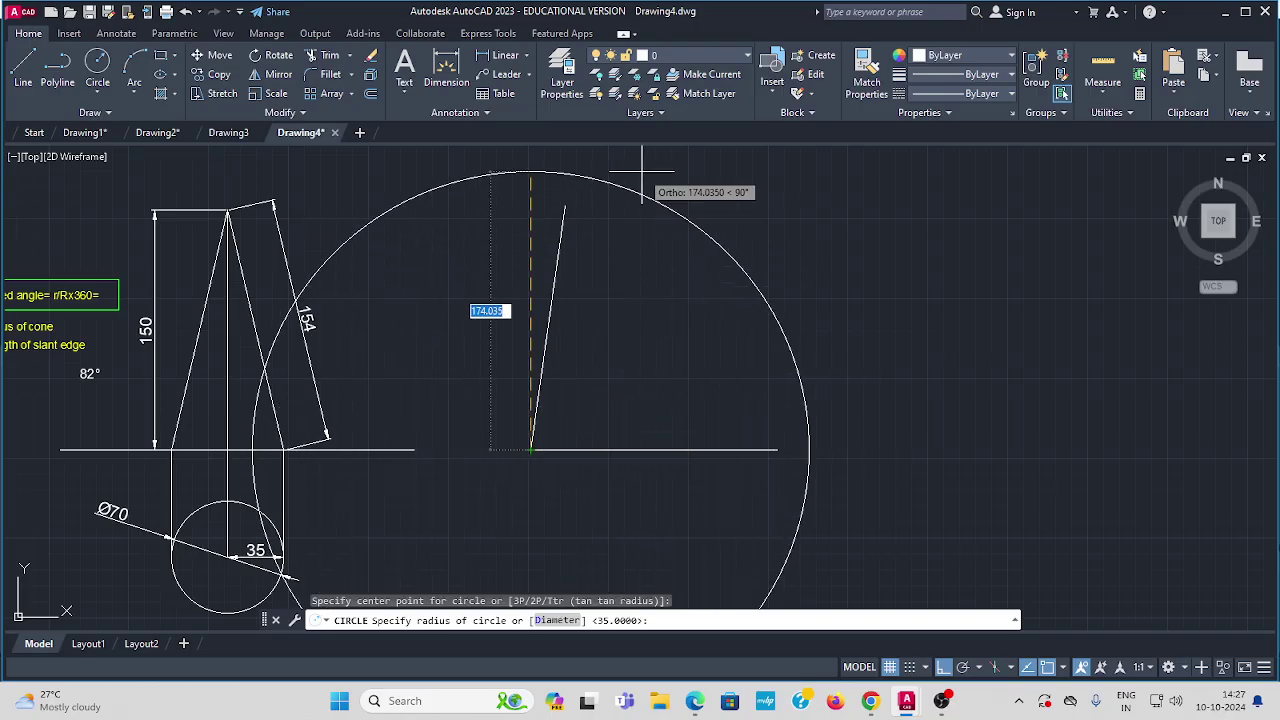
{"action": "left_click", "coordinate": [565, 207]}
Trim away the part of the large circle outside the two 154 mm lines, leaving only the sector's arc.
{"action": "scroll", "coordinate": [749, 274], "scroll_direction": "down", "scroll_amount": 5}
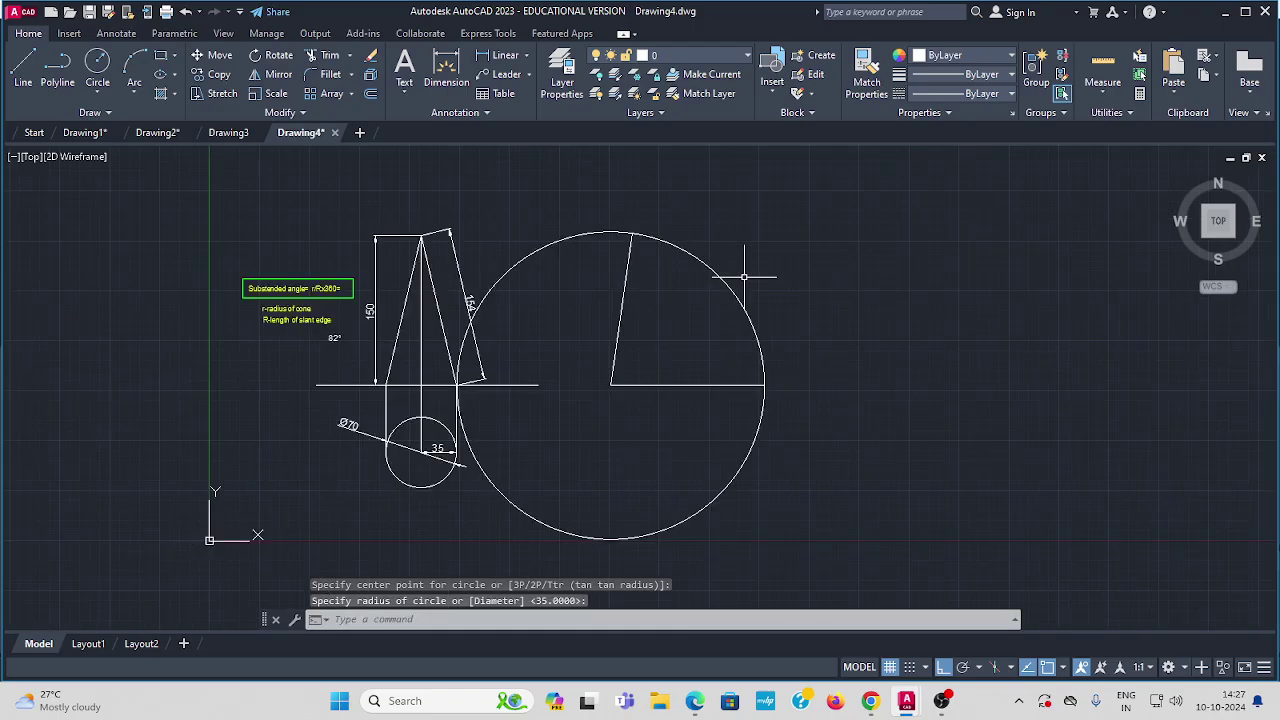
{"action": "scroll", "coordinate": [565, 292], "scroll_direction": "up", "scroll_amount": 2}
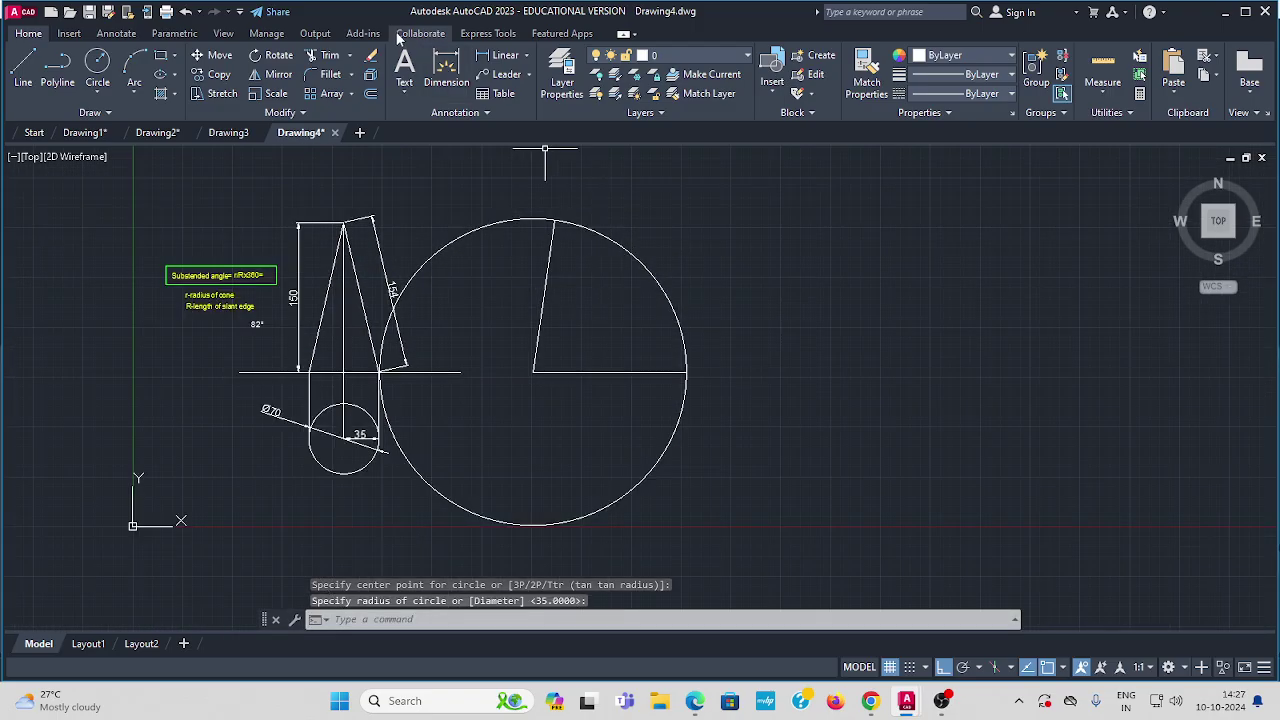
{"action": "left_click", "coordinate": [330, 56]}
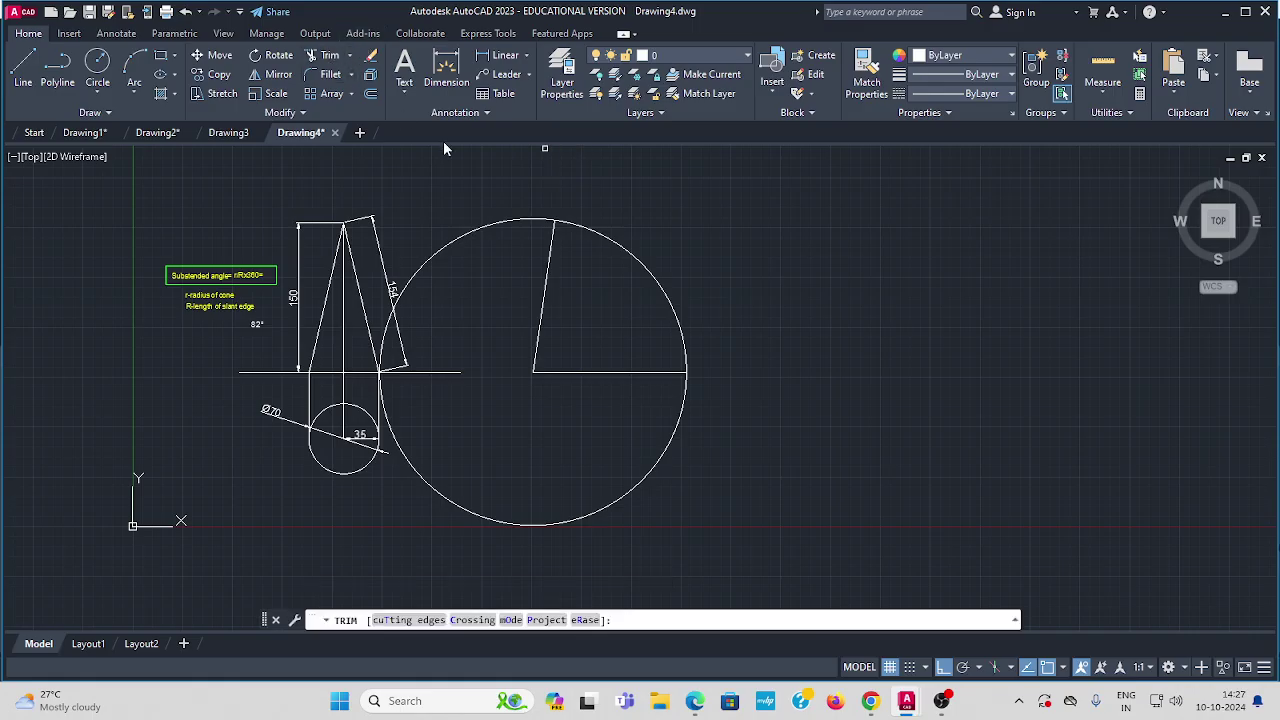
{"action": "left_click", "coordinate": [470, 230]}
{"action": "left_click", "coordinate": [390, 448]}
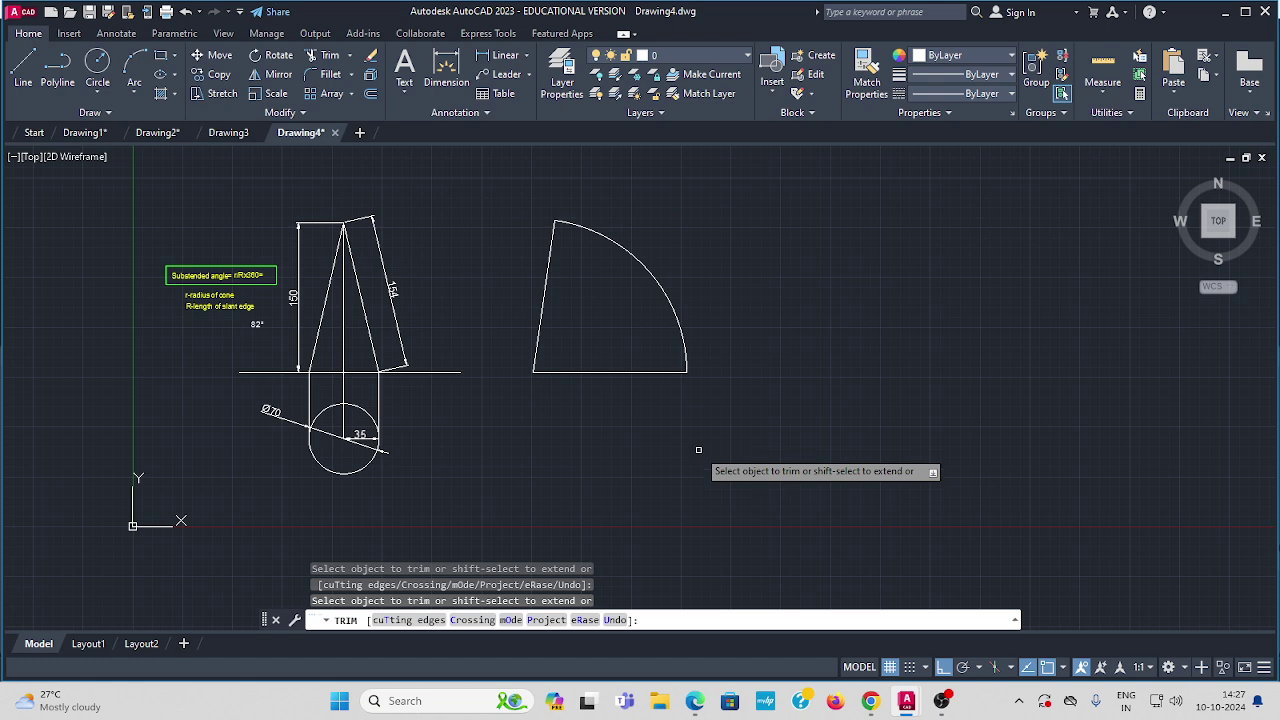
{"action": "key", "text": "Escape"}
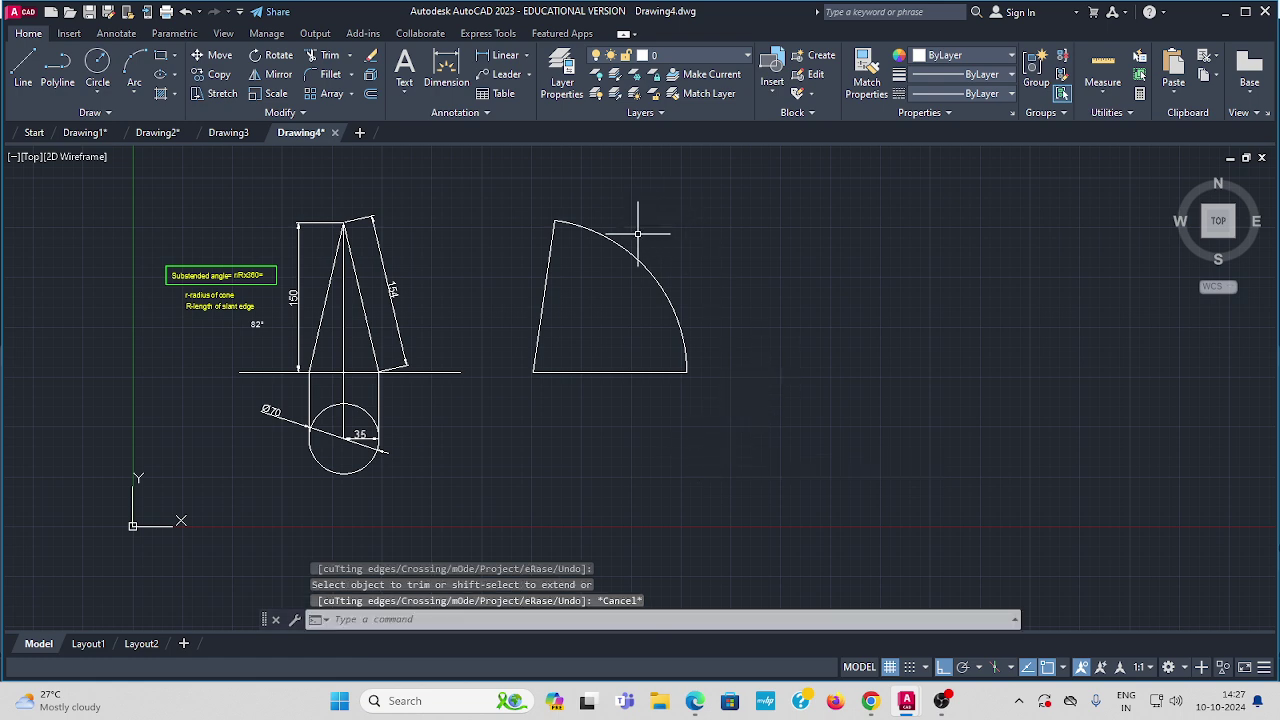
Add an angular dimension between the sector's inclined and horizontal edges, placed inside the sector.
{"action": "scroll", "coordinate": [620, 245], "scroll_direction": "up", "scroll_amount": 2}
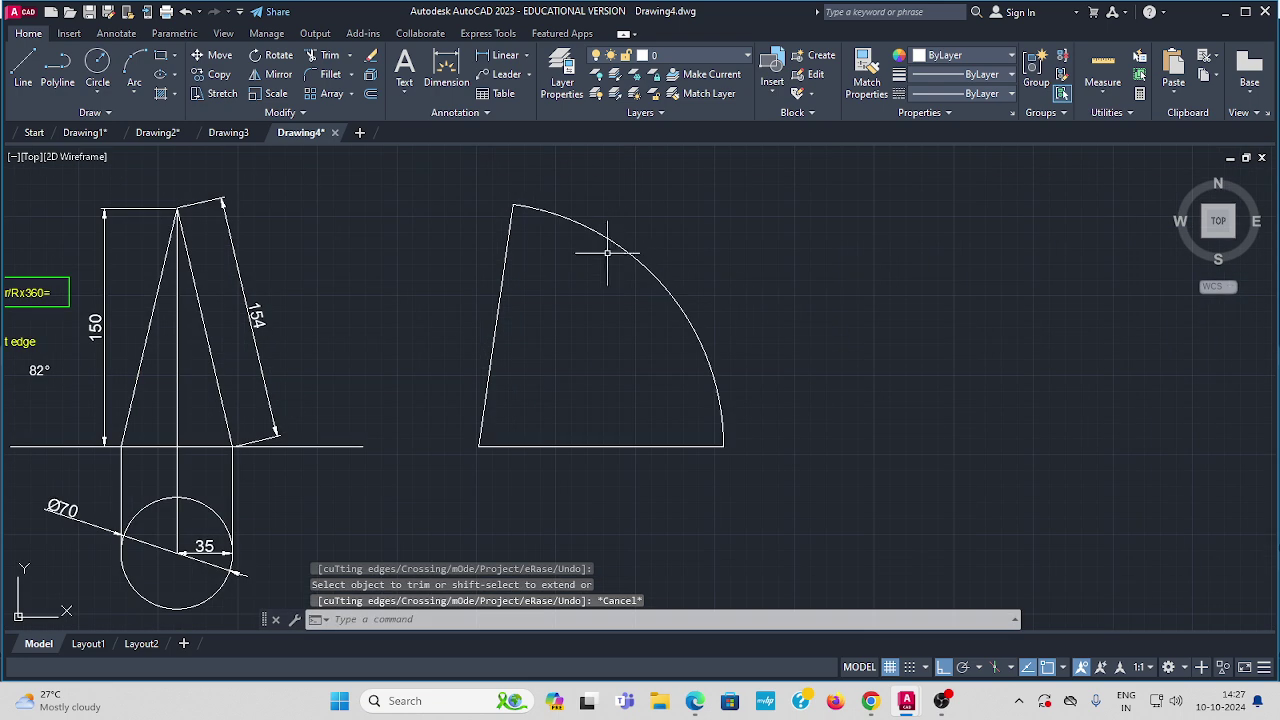
{"action": "left_click", "coordinate": [529, 58]}
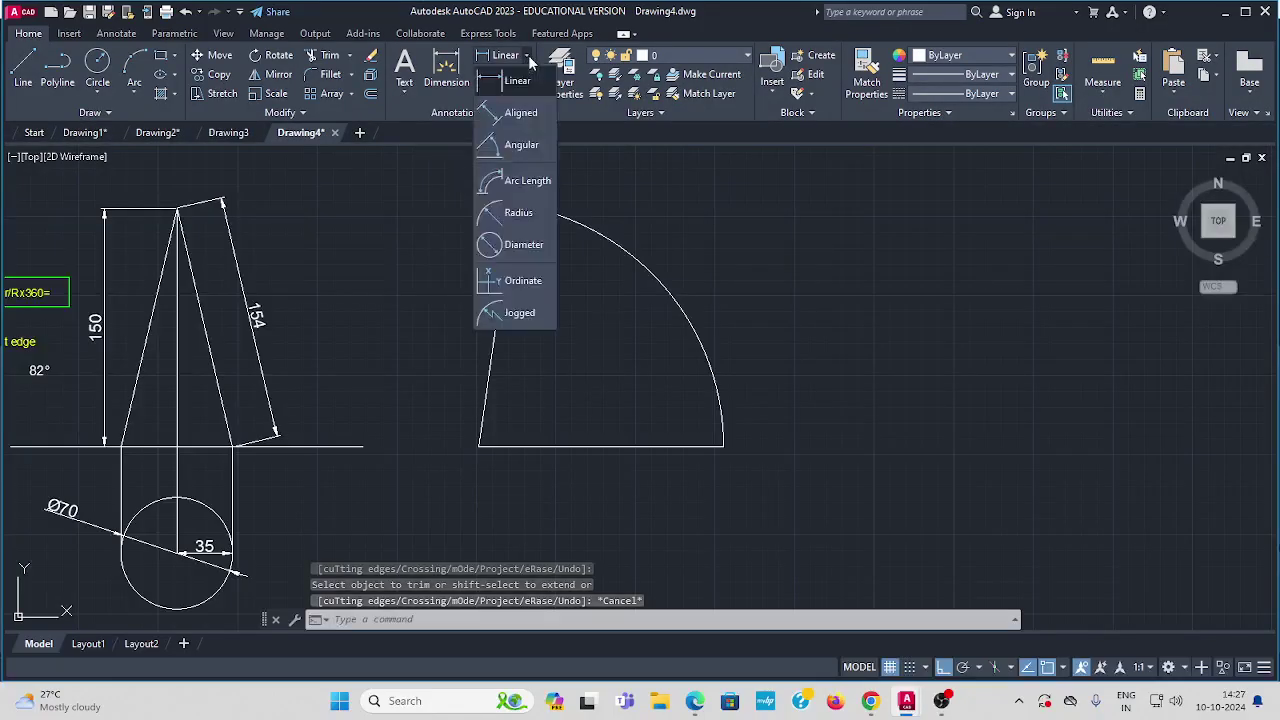
{"action": "left_click", "coordinate": [516, 162]}
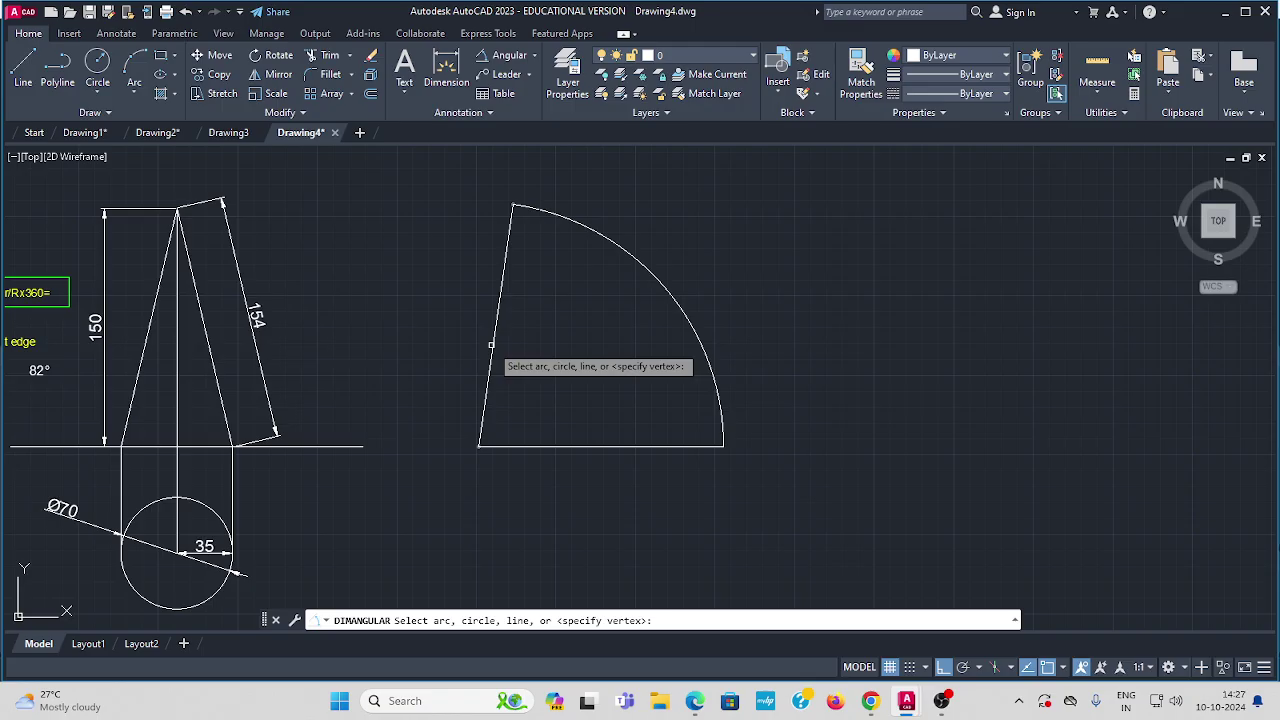
{"action": "left_click", "coordinate": [495, 353]}
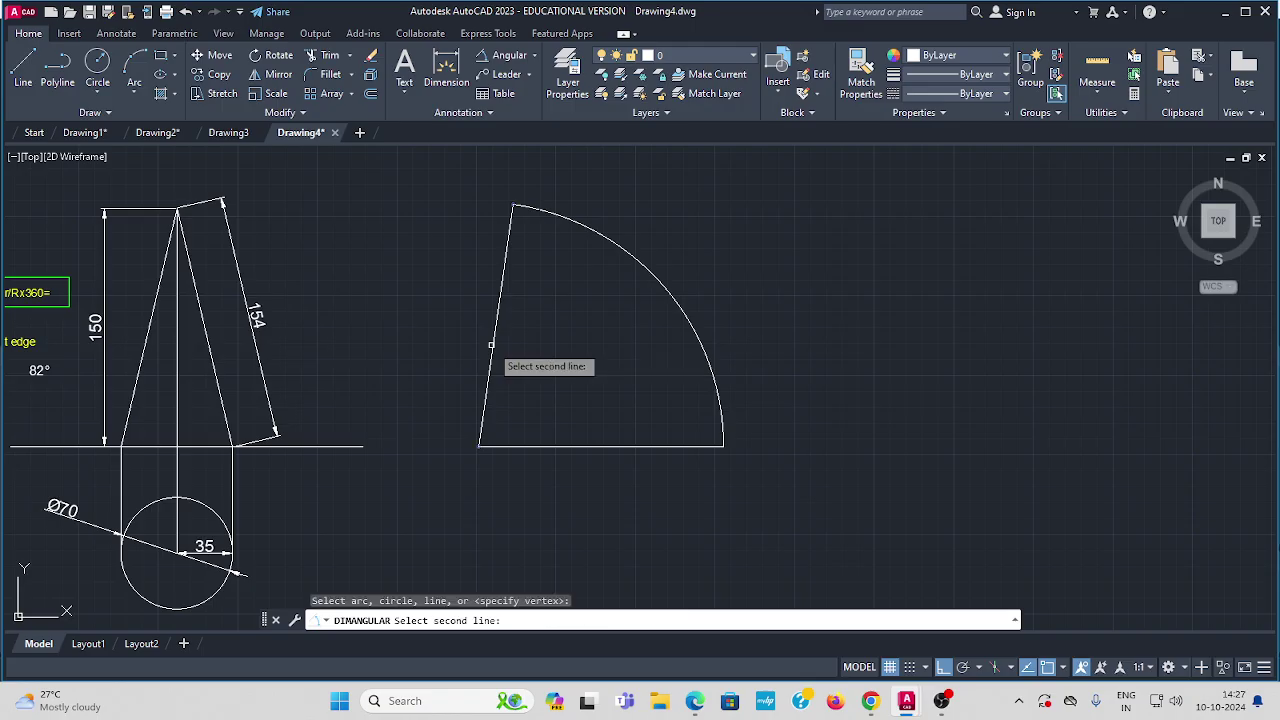
{"action": "left_click", "coordinate": [536, 446]}
{"action": "left_click", "coordinate": [592, 382]}
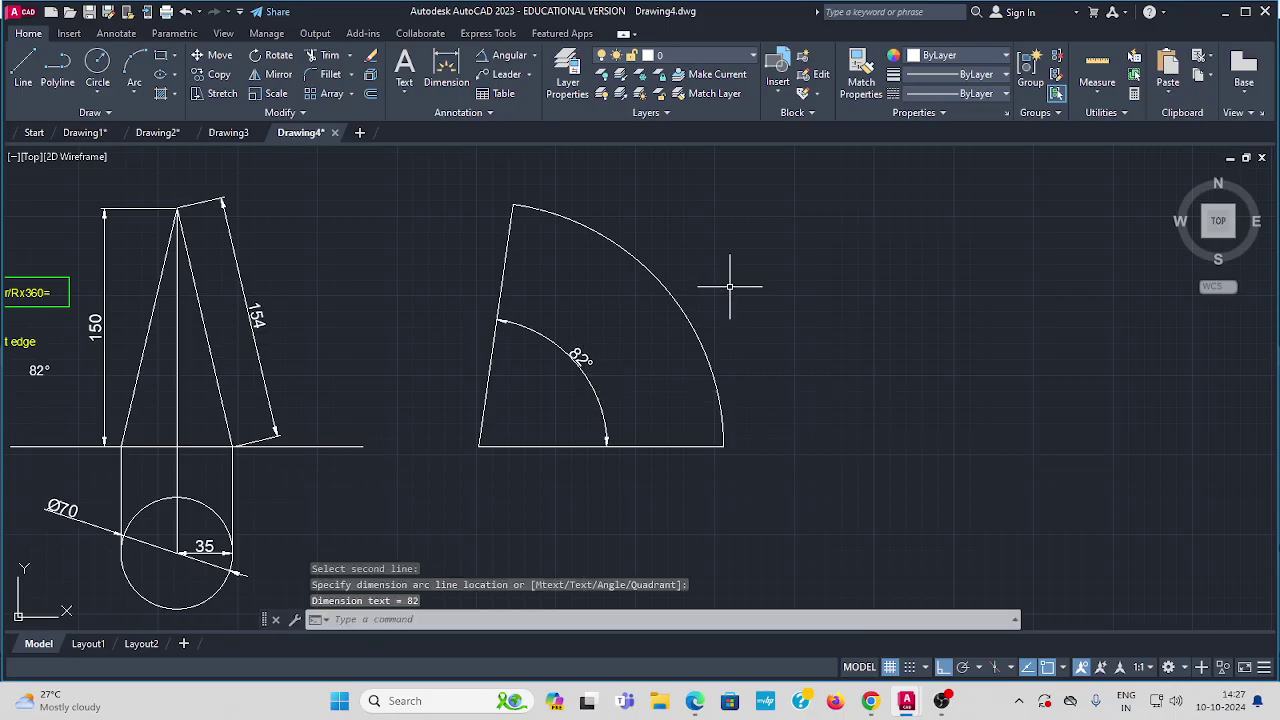
Add an aligned dimension to the sector's inclined edge, placed outside on its left.
{"action": "left_click", "coordinate": [537, 57]}
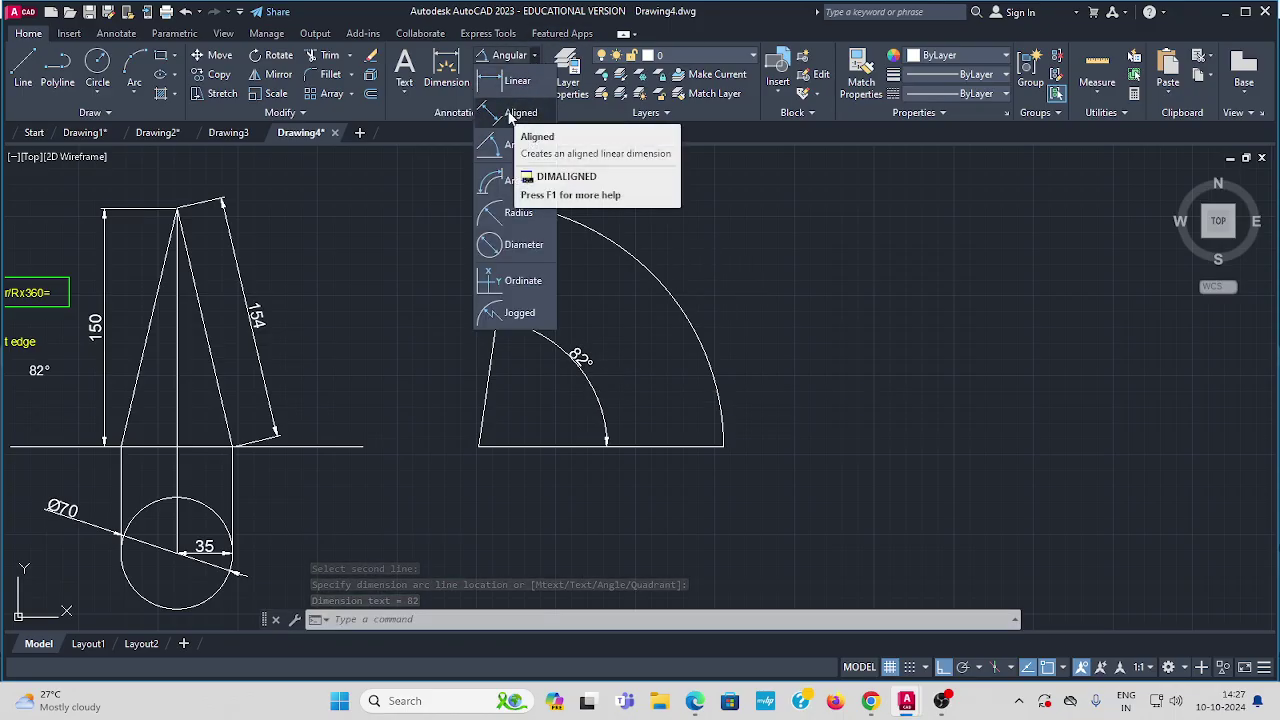
{"action": "left_click", "coordinate": [518, 110]}
{"action": "left_click", "coordinate": [479, 446]}
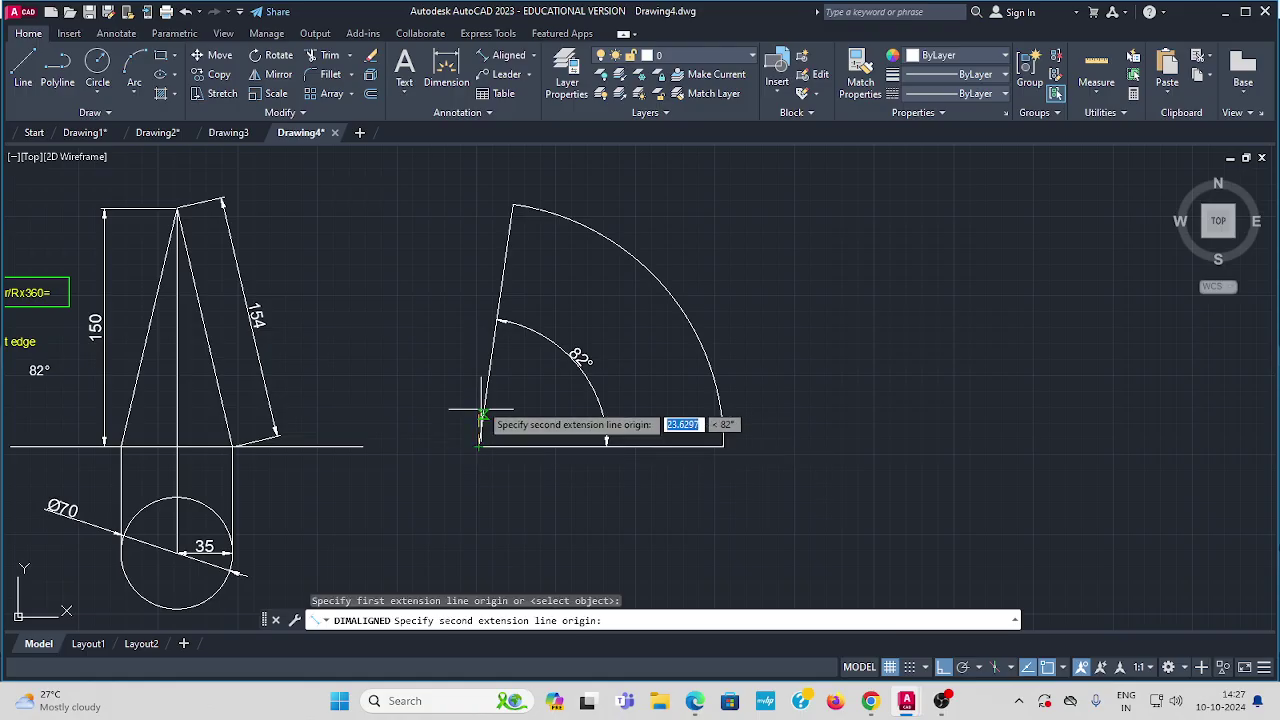
{"action": "left_click", "coordinate": [512, 205]}
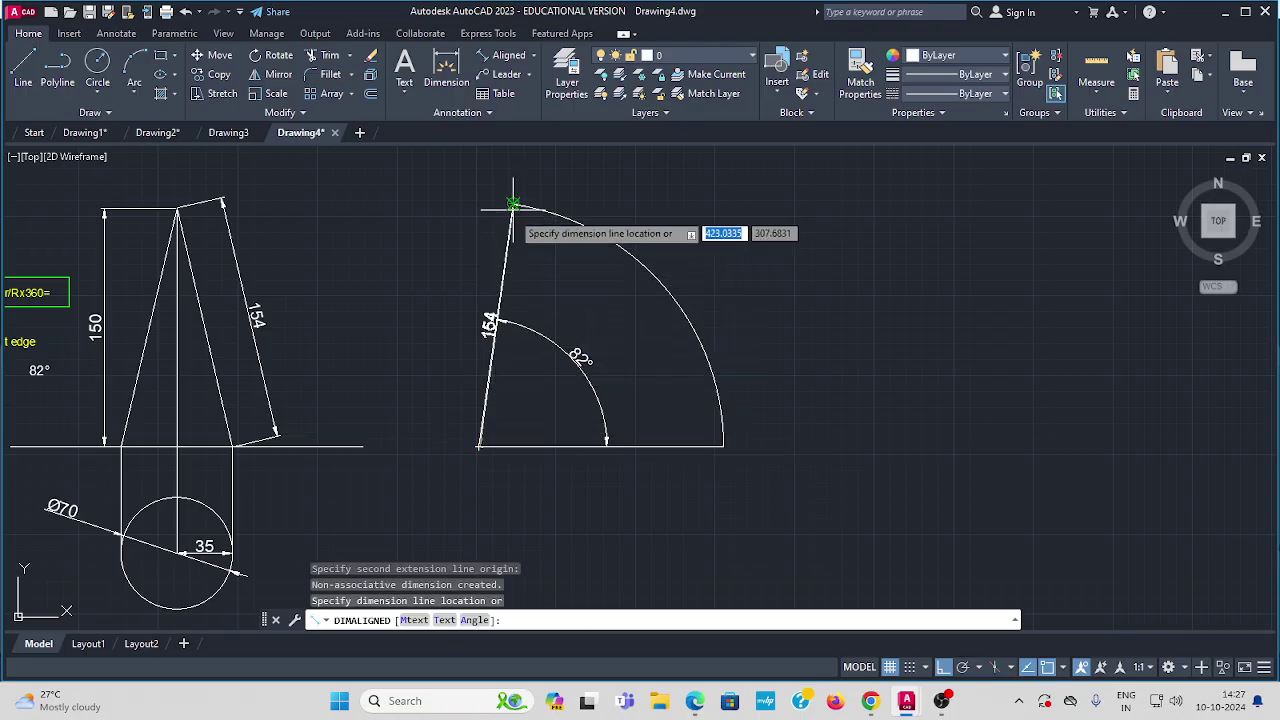
{"action": "left_click", "coordinate": [443, 249]}
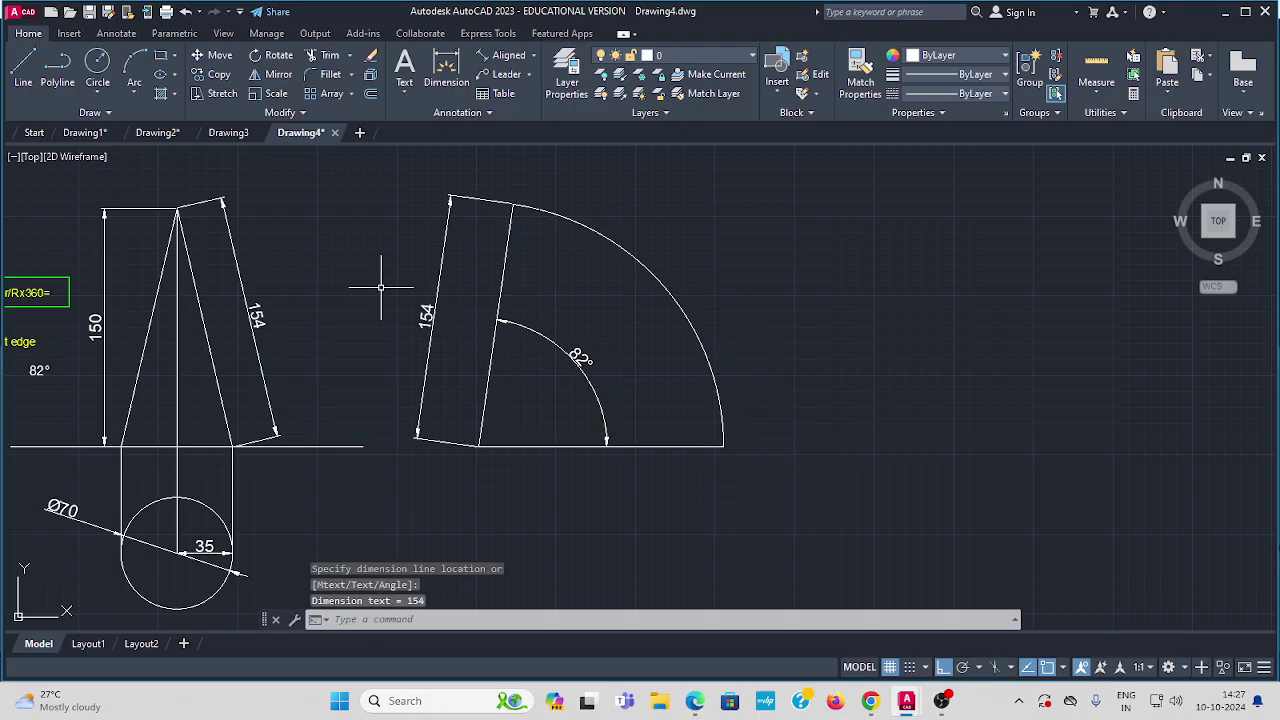
Copy the cone's base circle from its top quadrant to a point on the lower part of the sector's arc.
{"action": "middle_click_drag", "start_coordinate": [334, 376], "coordinate": [360, 297]}
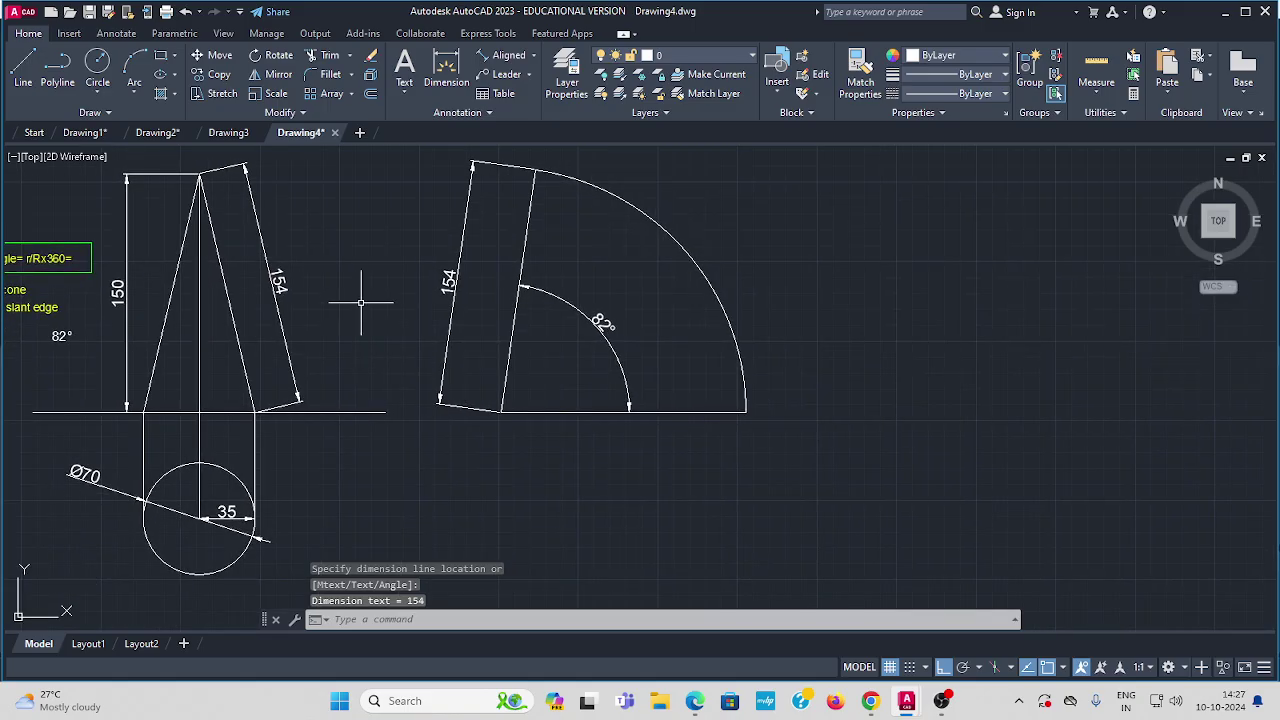
{"action": "left_click", "coordinate": [213, 77]}
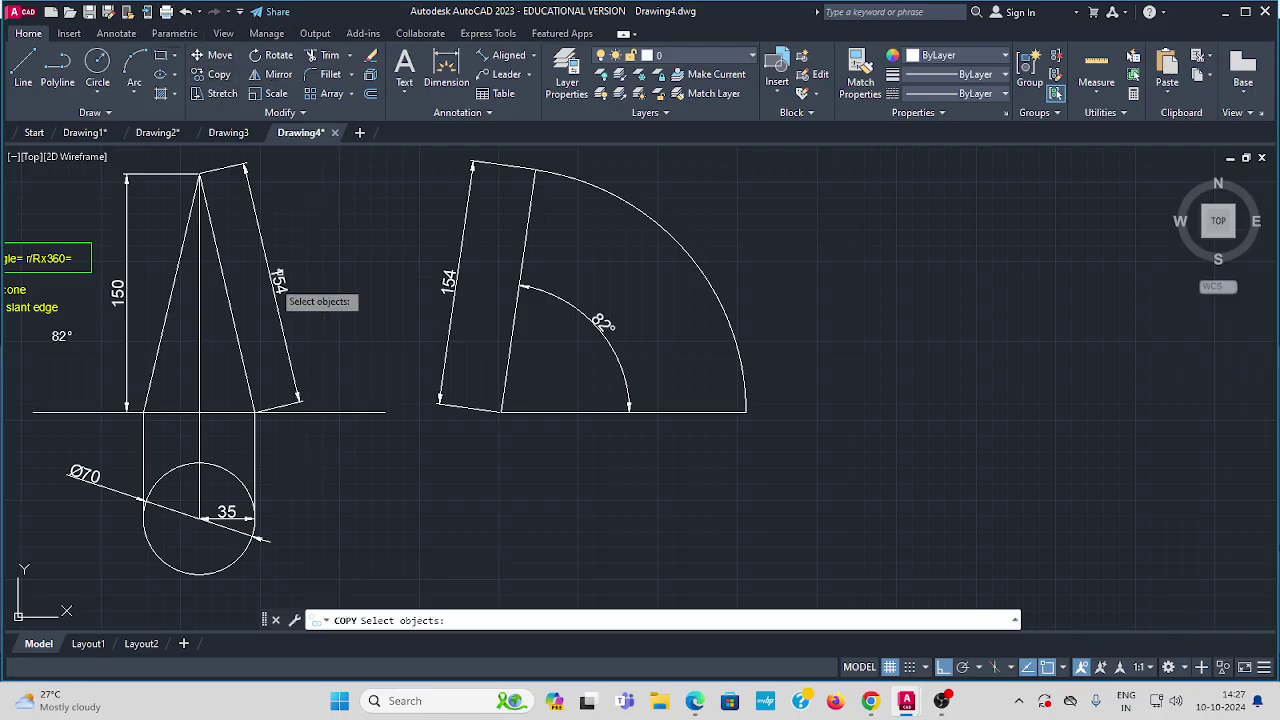
{"action": "left_click", "coordinate": [234, 476]}
{"action": "key", "text": "Return"}
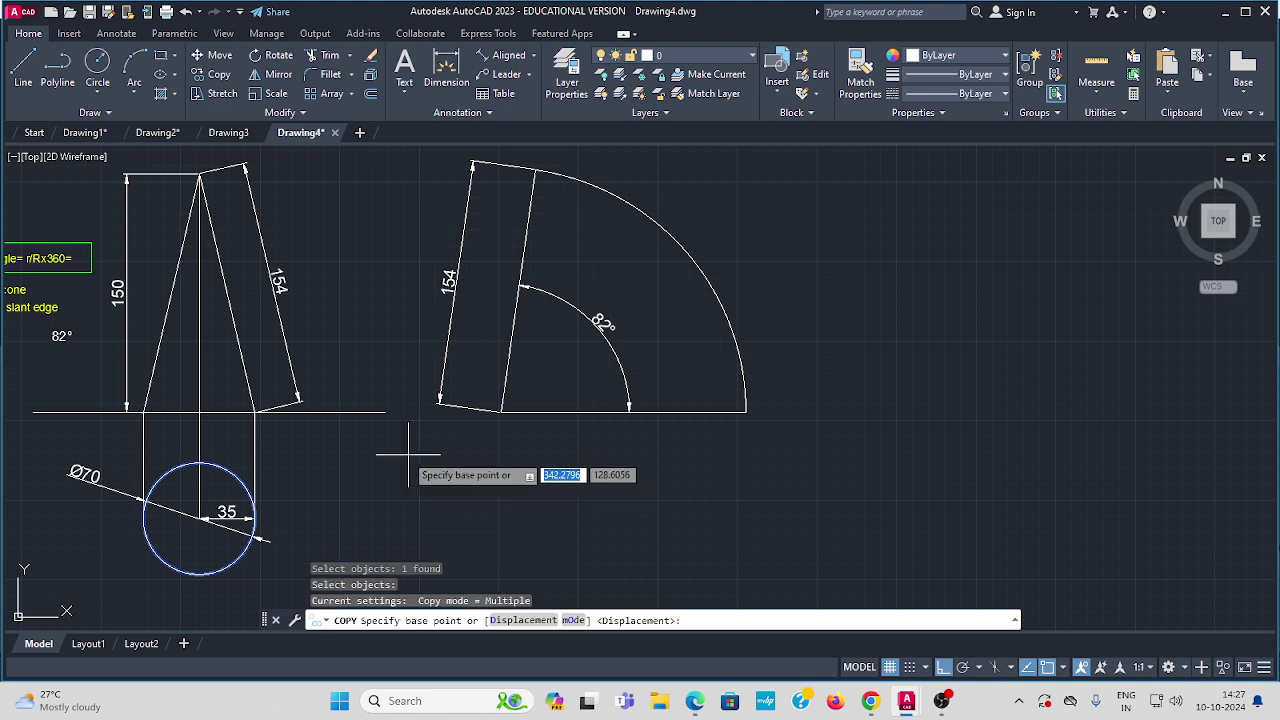
{"action": "left_click", "coordinate": [206, 471]}
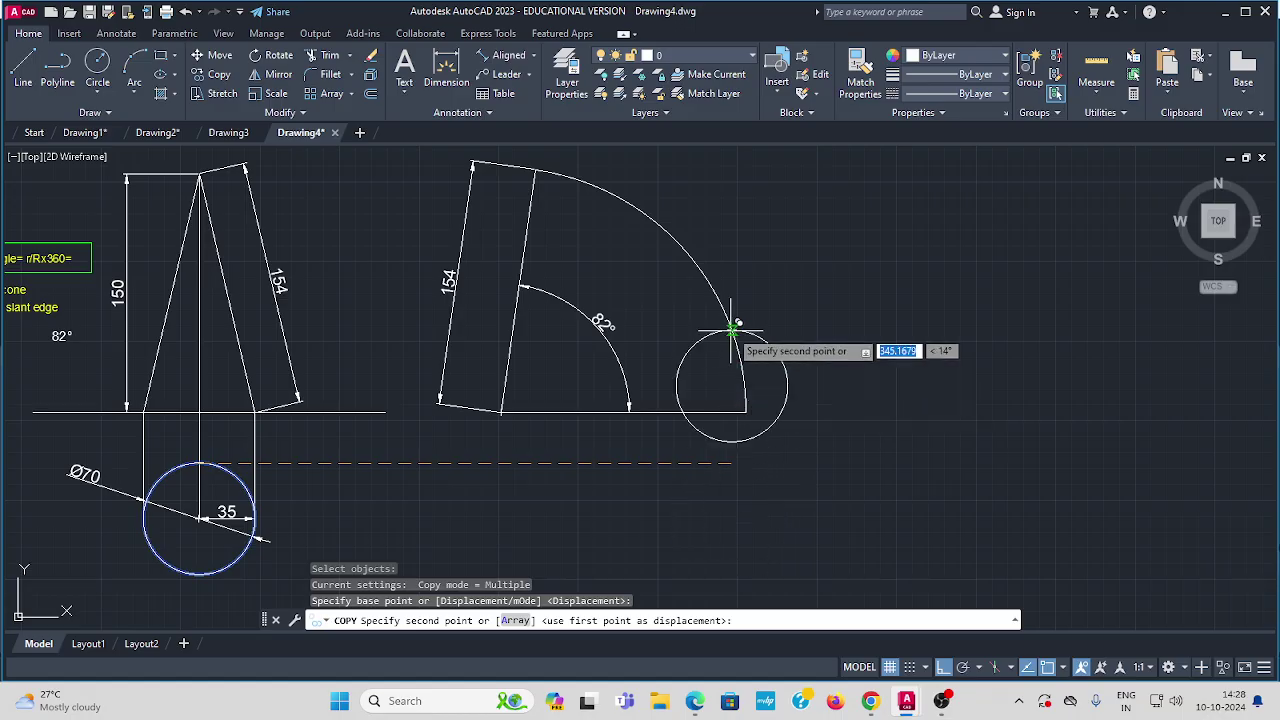
{"action": "key", "text": "shift"}
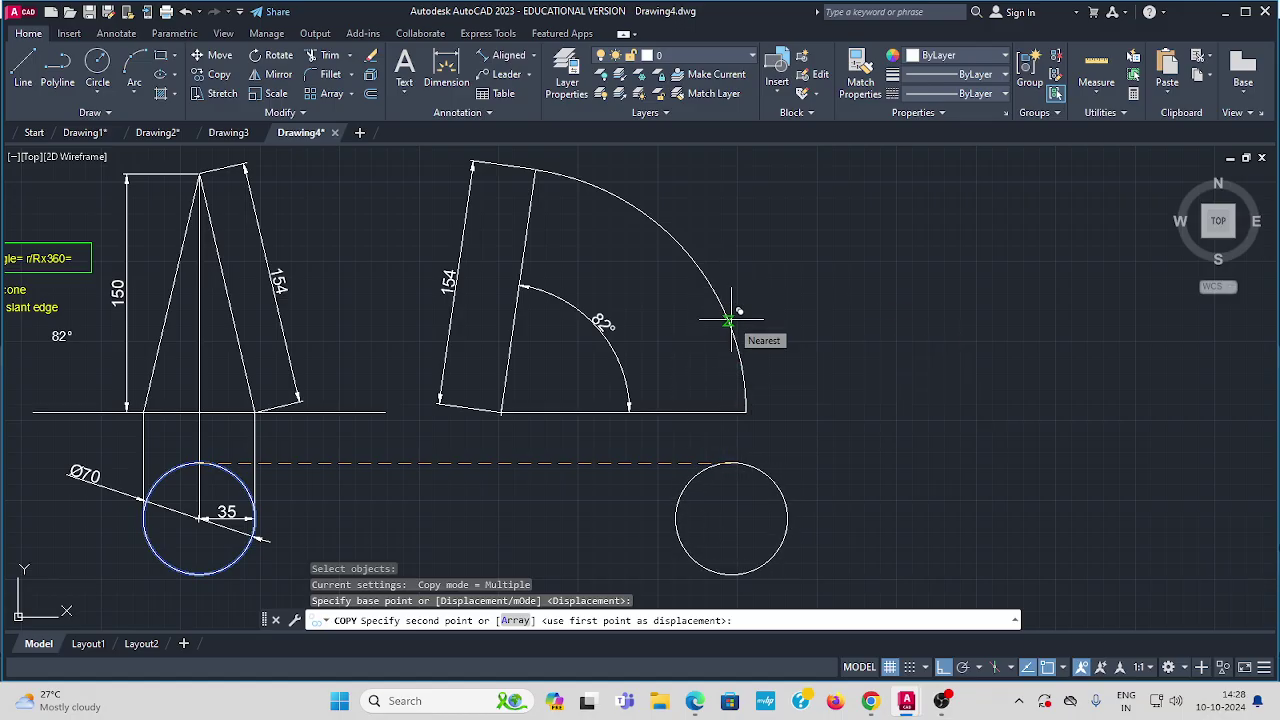
{"action": "left_click", "coordinate": [731, 318]}
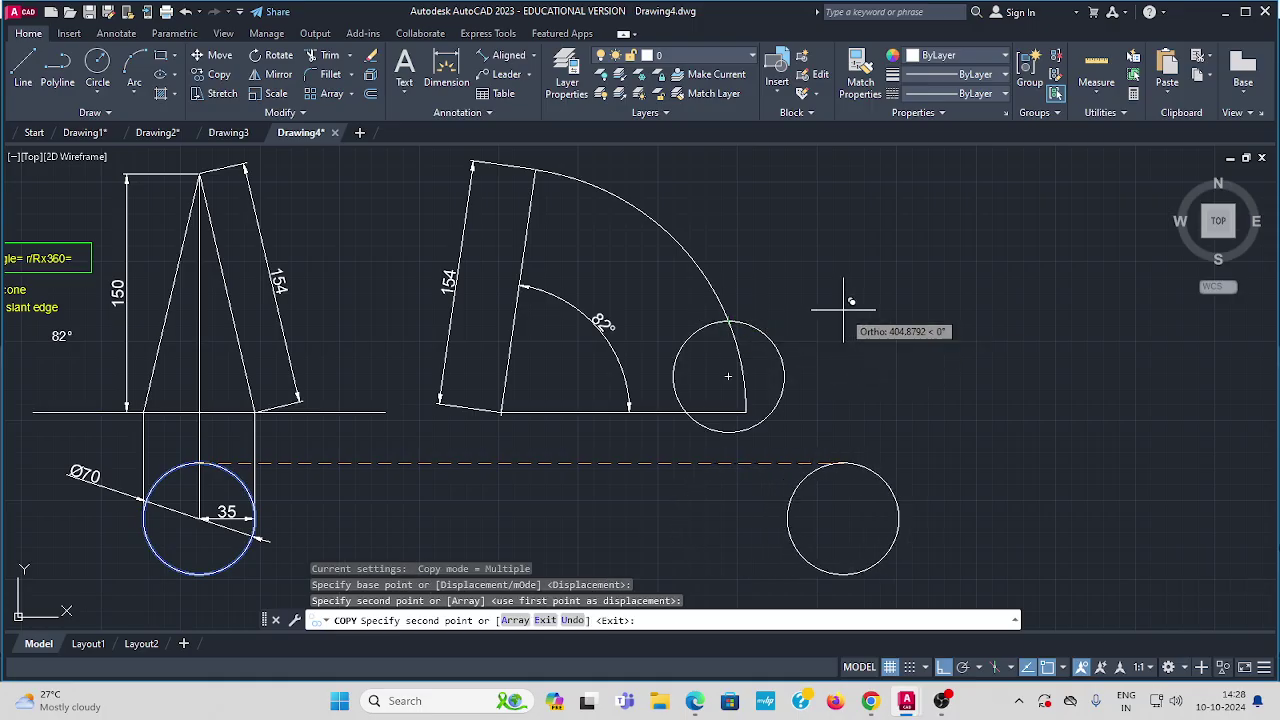
{"action": "key", "text": "Escape"}
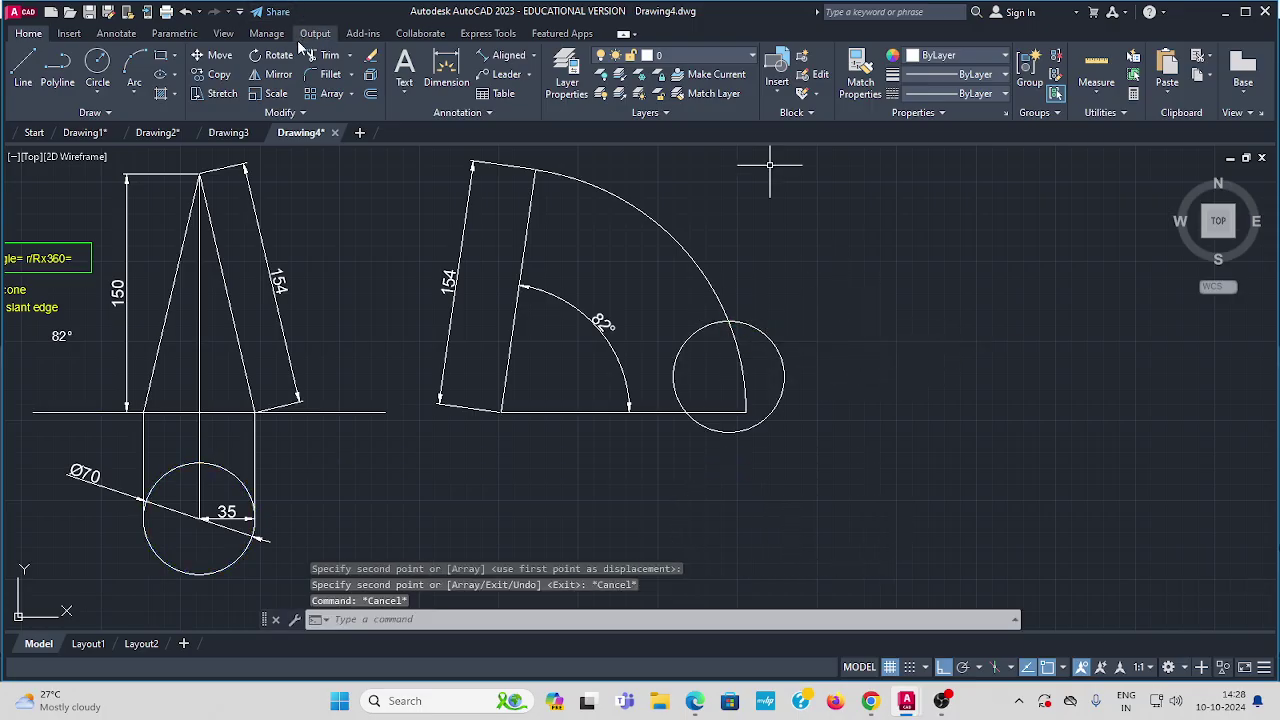
Move the copied base circle by its left quadrant to a higher point on the sector's arc.
{"action": "left_click", "coordinate": [220, 57]}
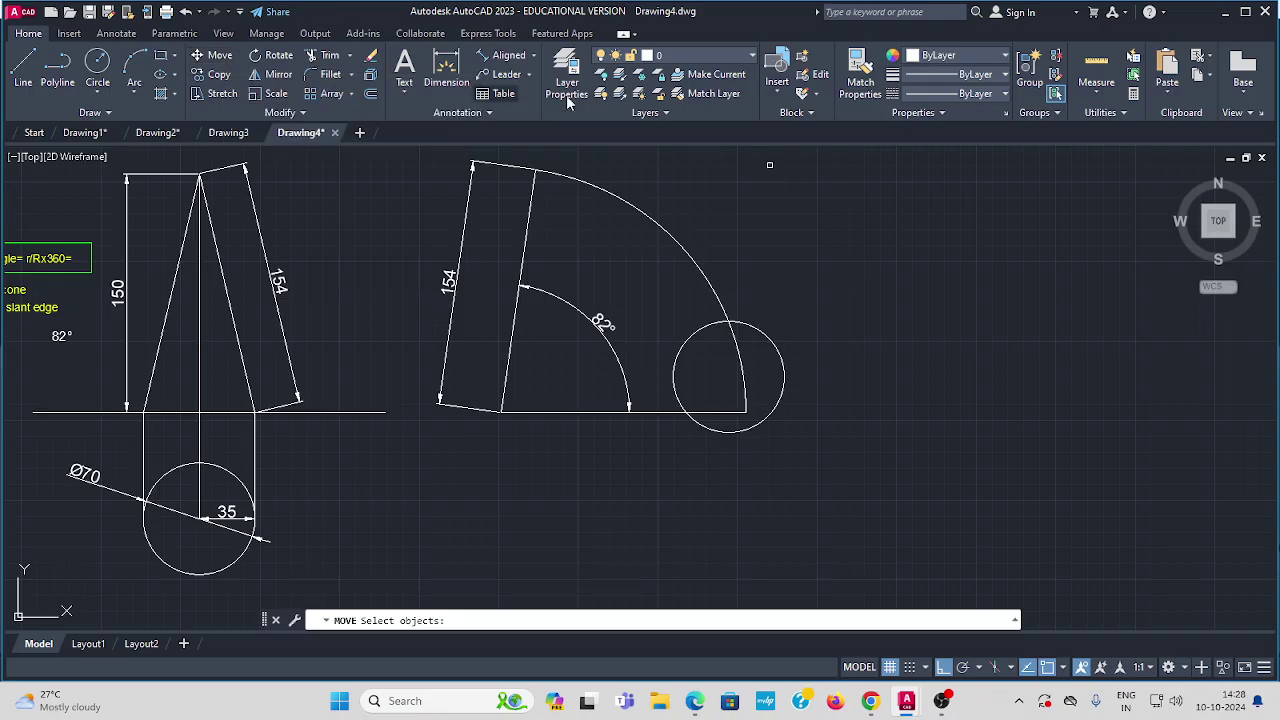
{"action": "left_click", "coordinate": [775, 351]}
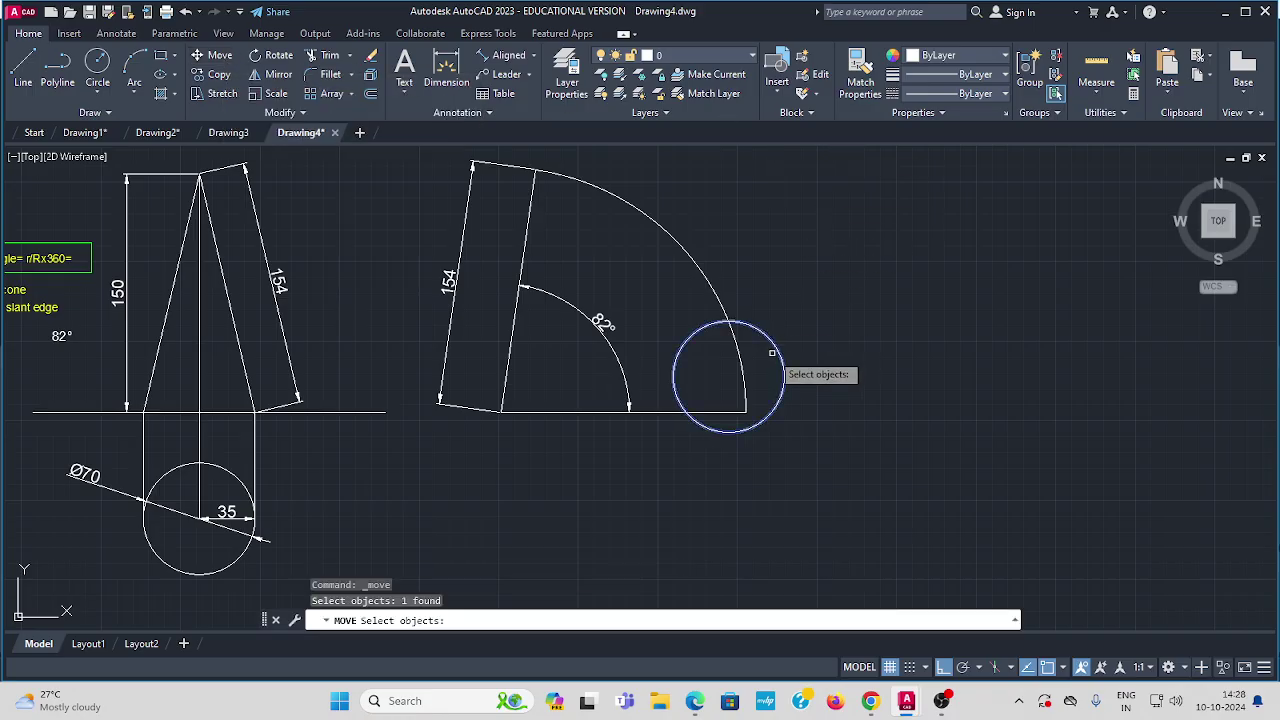
{"action": "key", "text": "Return"}
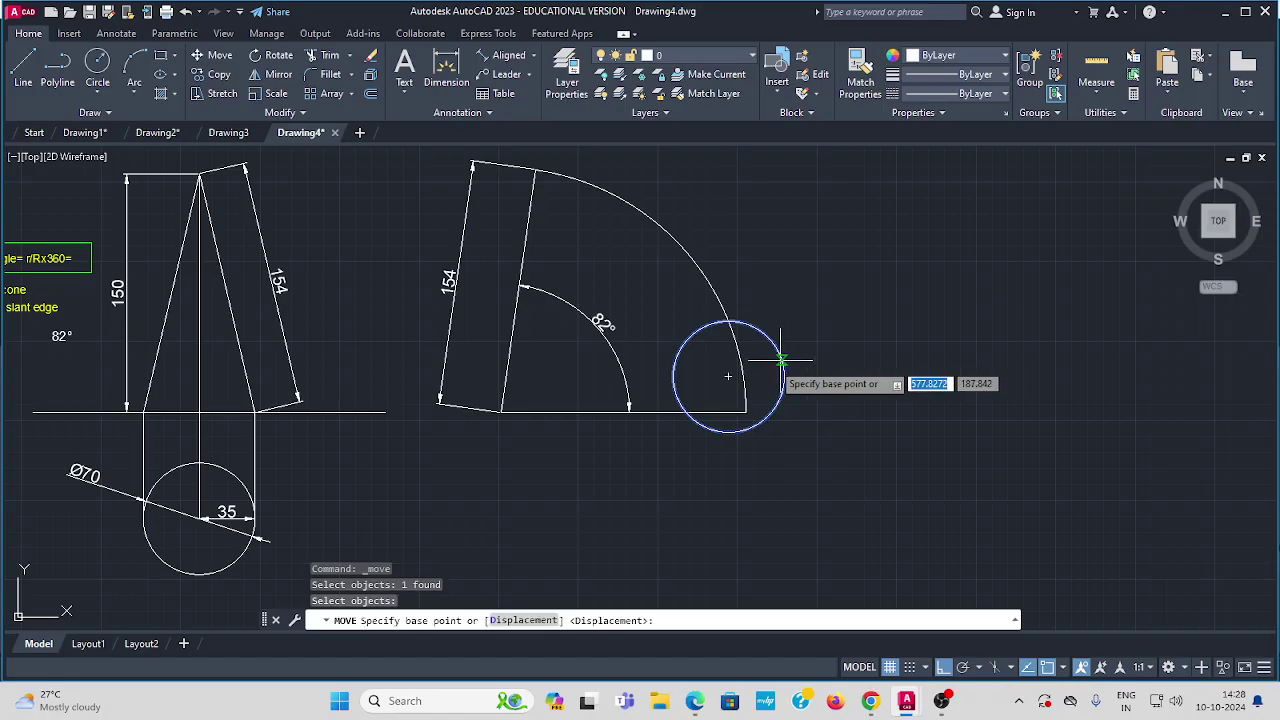
{"action": "left_click", "coordinate": [673, 376]}
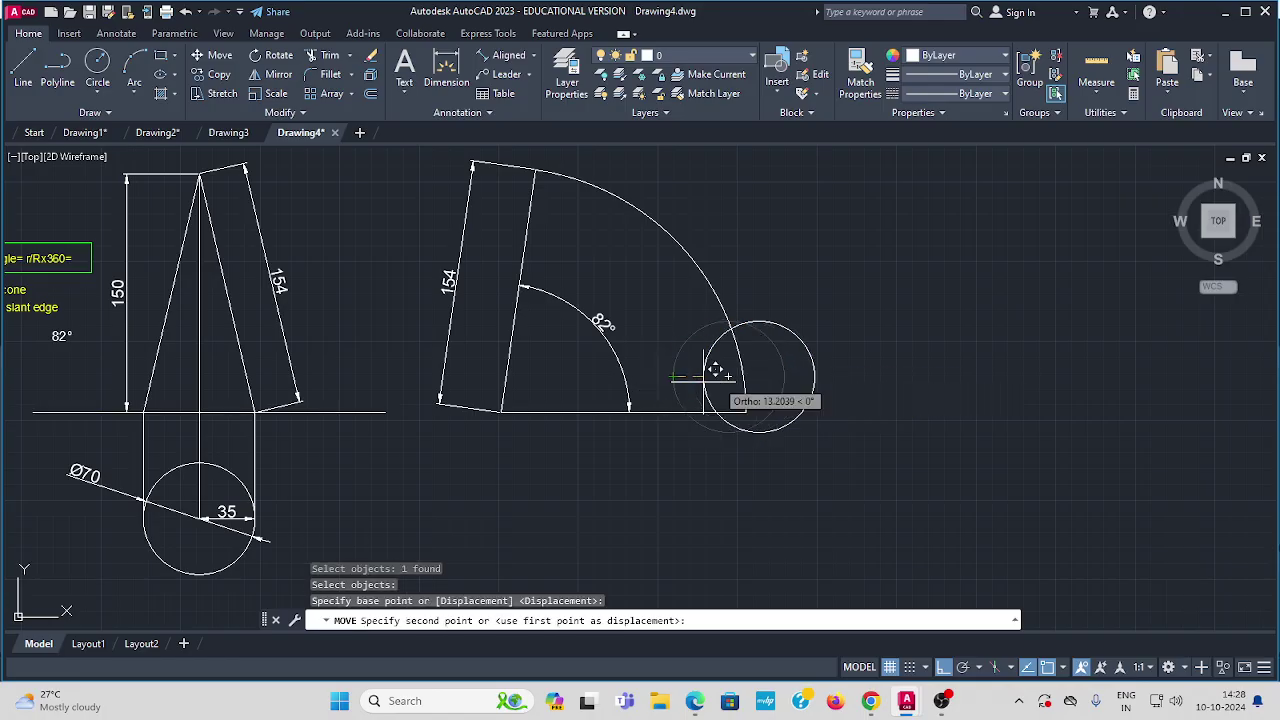
{"action": "left_click", "coordinate": [704, 270]}
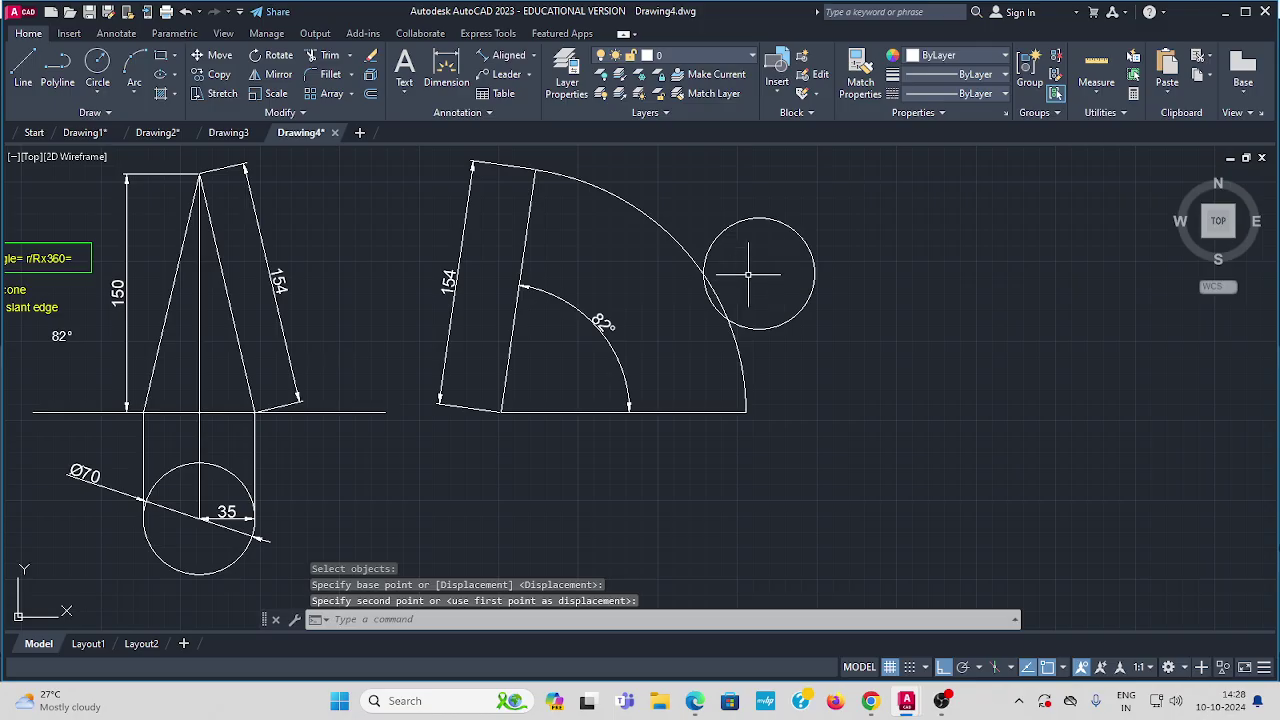
Move the copied circle again by its left quadrant, slightly upward, so that it just touches the outside of the sector's arc.
{"action": "left_click", "coordinate": [212, 57]}
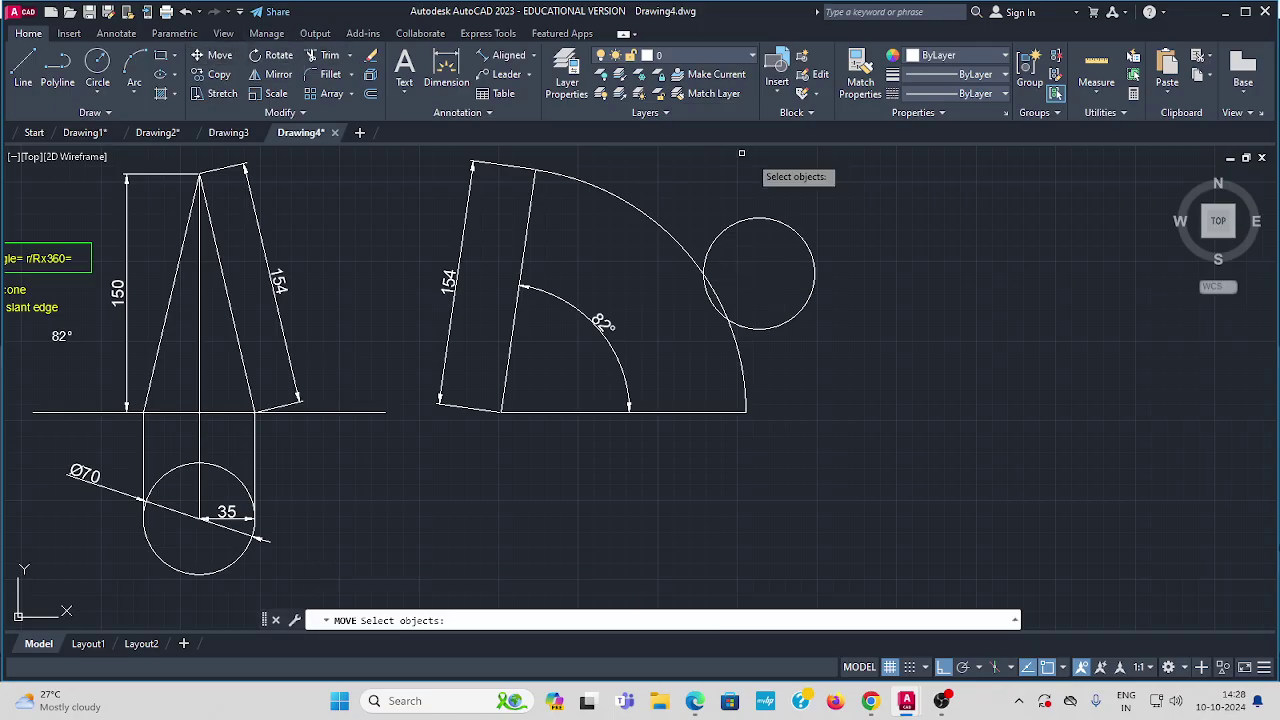
{"action": "left_click", "coordinate": [769, 217]}
{"action": "key", "text": "Return"}
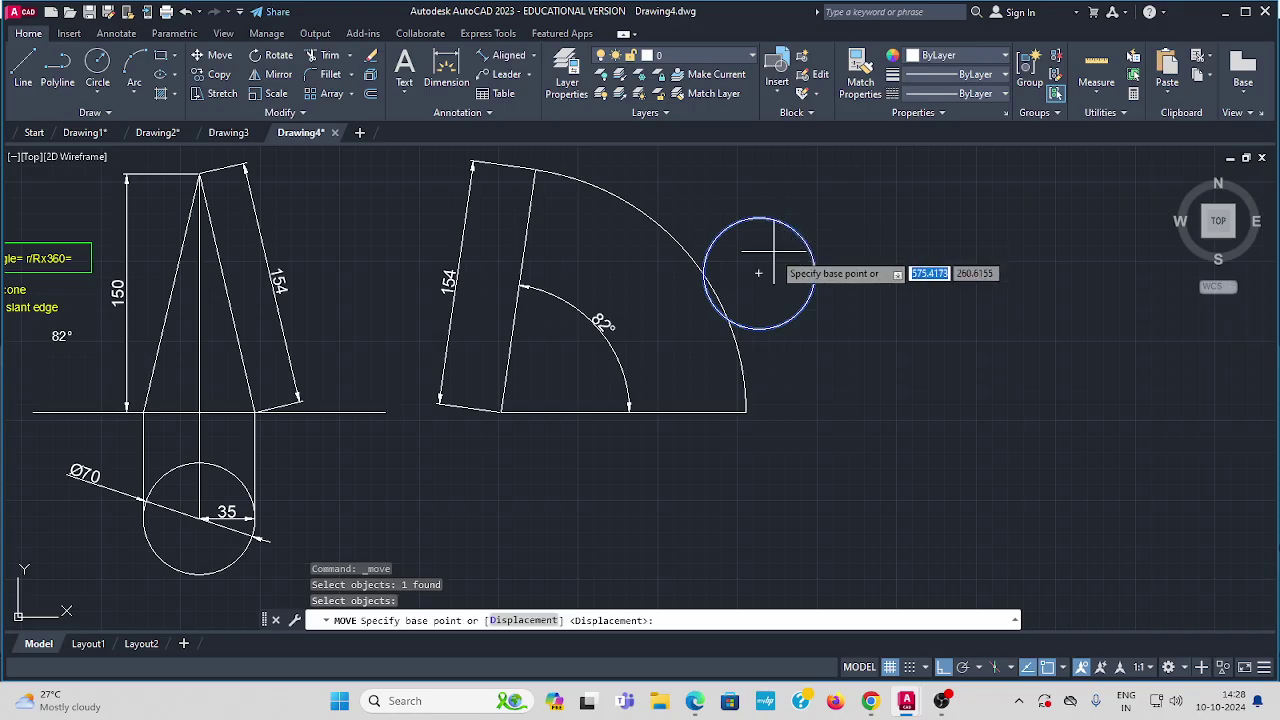
{"action": "left_click", "coordinate": [704, 275]}
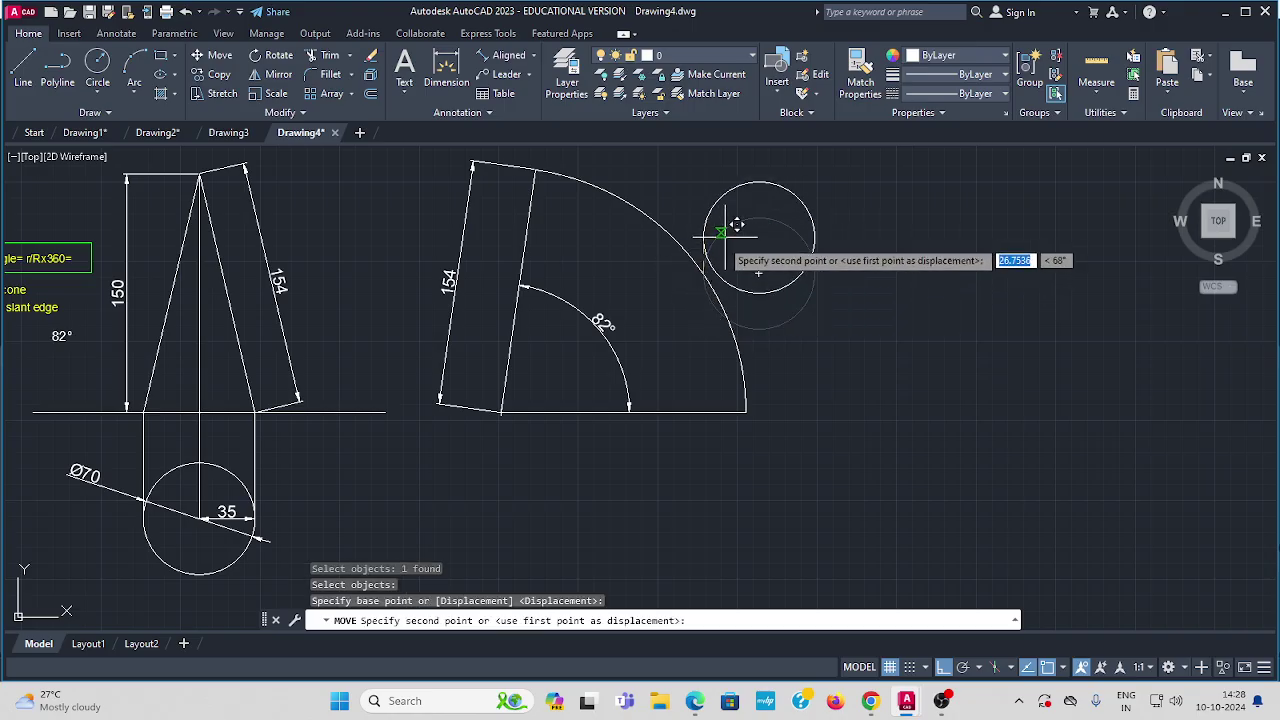
{"action": "left_click", "coordinate": [705, 259]}
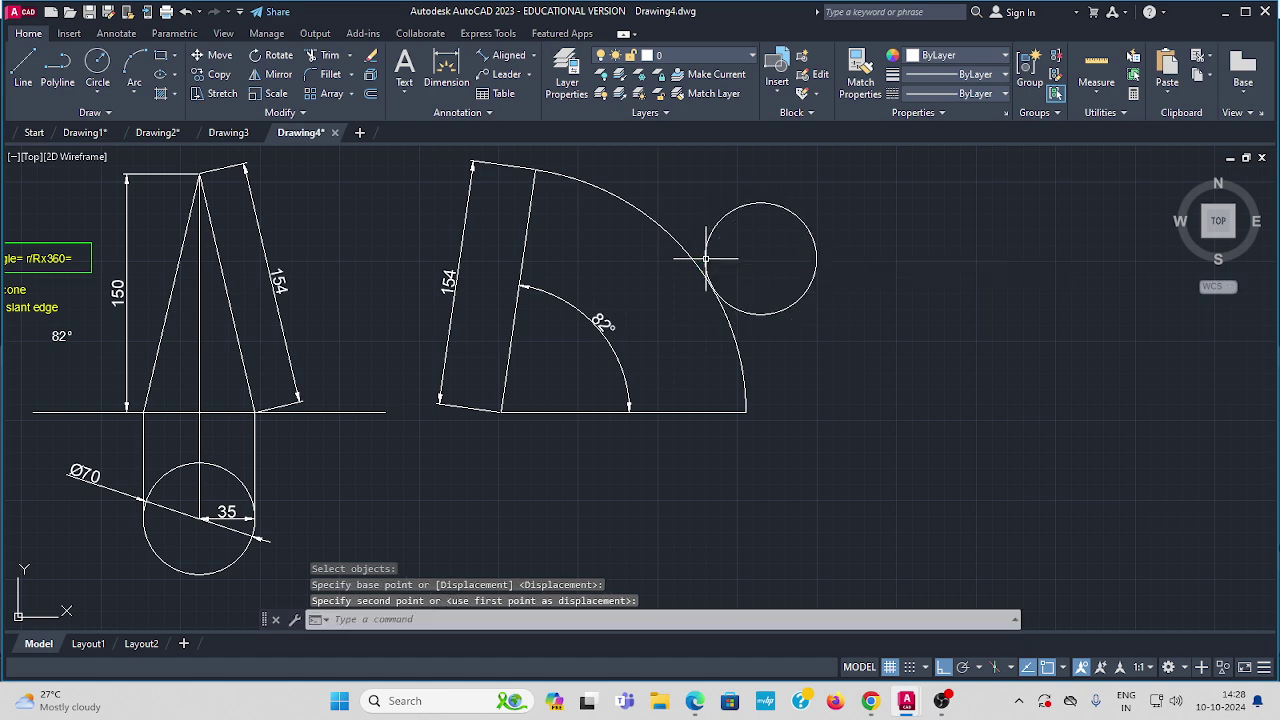
{"action": "scroll", "coordinate": [796, 267], "scroll_direction": "up", "scroll_amount": 2}
{"action": "scroll", "coordinate": [742, 271], "scroll_direction": "down", "scroll_amount": 2}
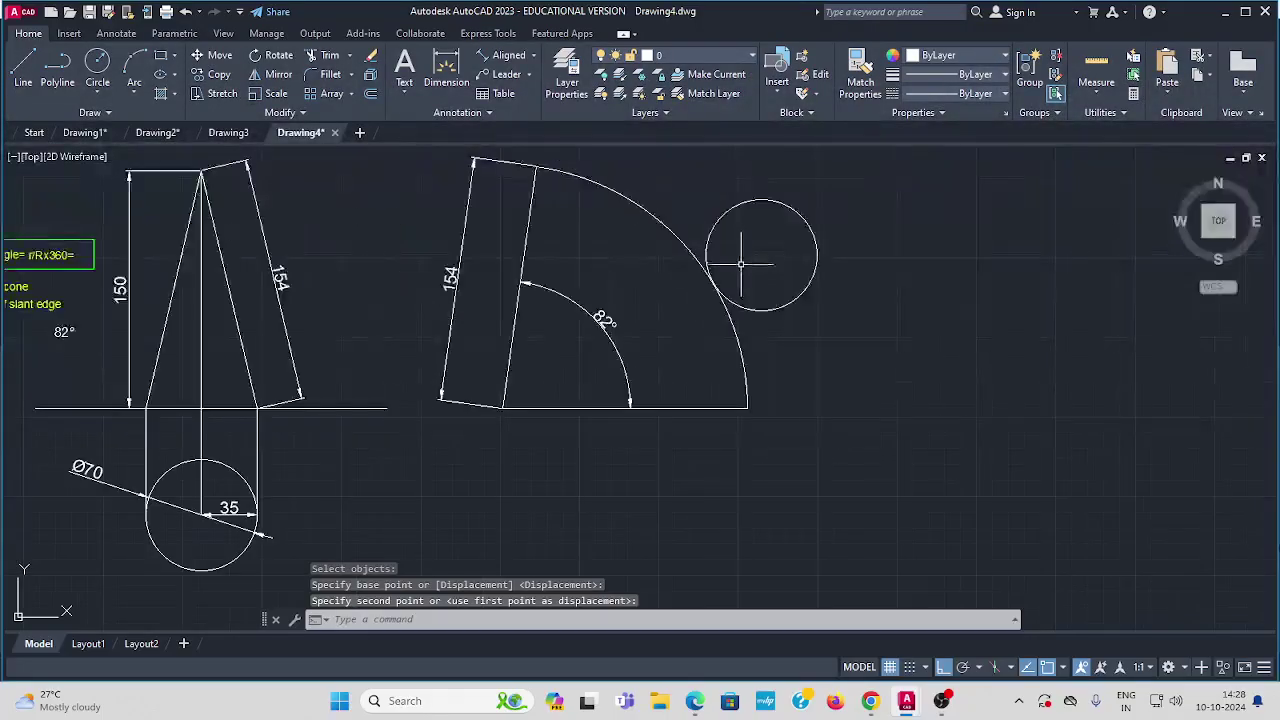
Change the colour of the sector's arc and its two straight edges to Yellow.
{"action": "scroll", "coordinate": [751, 251], "scroll_direction": "down", "scroll_amount": 1}
{"action": "middle_click_drag", "start_coordinate": [594, 502], "coordinate": [600, 491]}
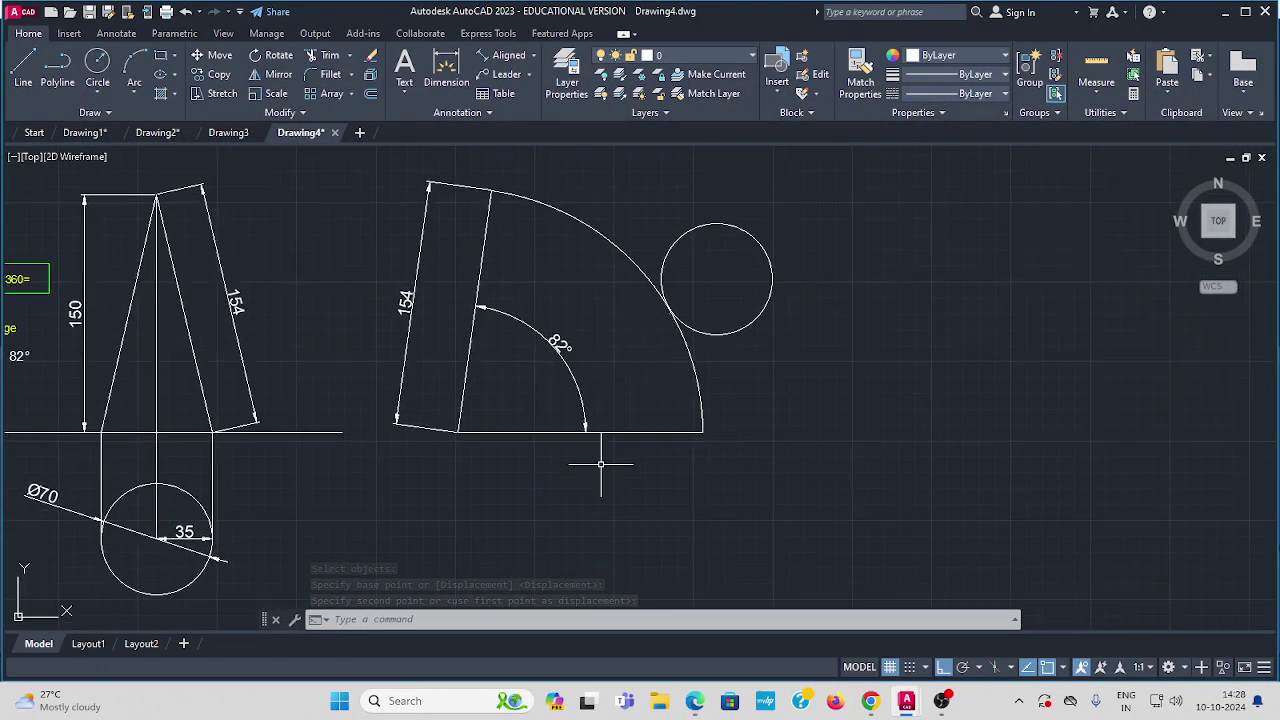
{"action": "scroll", "coordinate": [491, 446], "scroll_direction": "down", "scroll_amount": 2}
{"action": "mouse_move", "coordinate": [515, 440]}
{"action": "middle_mouse_down"}
{"action": "mouse_move", "coordinate": [533, 429]}
{"action": "mouse_move", "coordinate": [523, 482]}
{"action": "middle_mouse_up"}
{"action": "scroll", "coordinate": [533, 429], "scroll_direction": "up", "scroll_amount": 2}
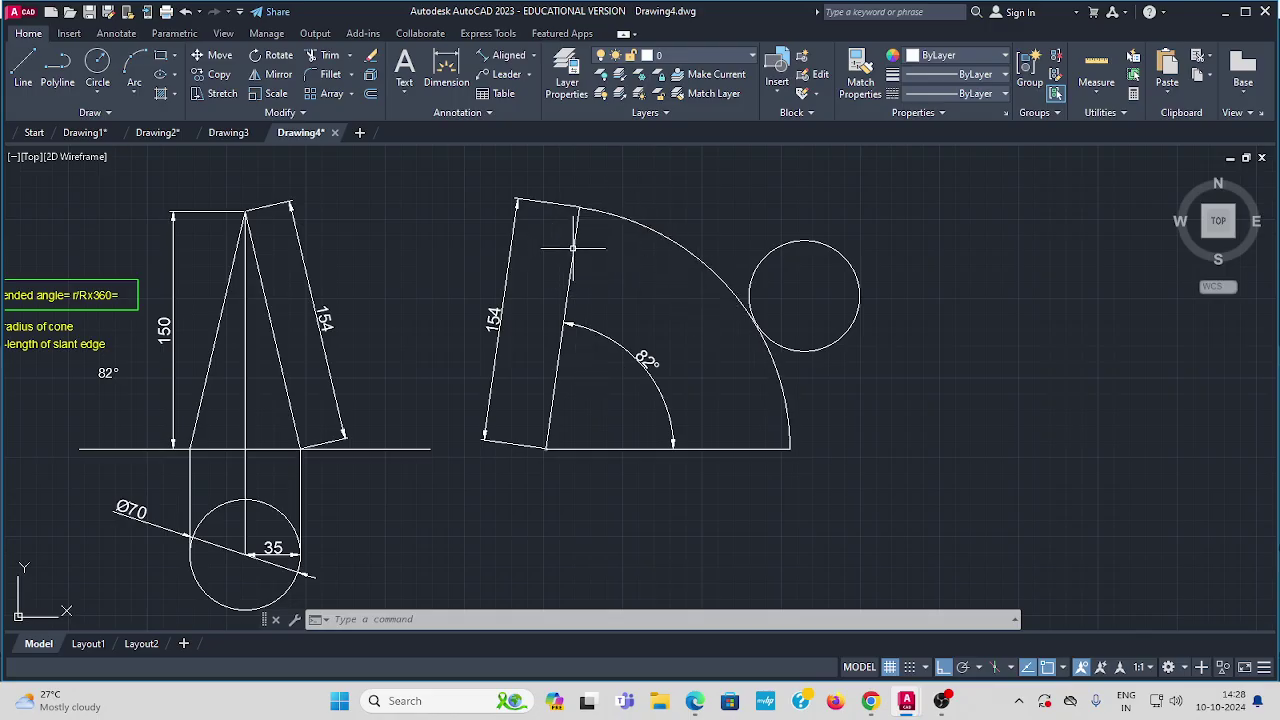
{"action": "left_click", "coordinate": [643, 229]}
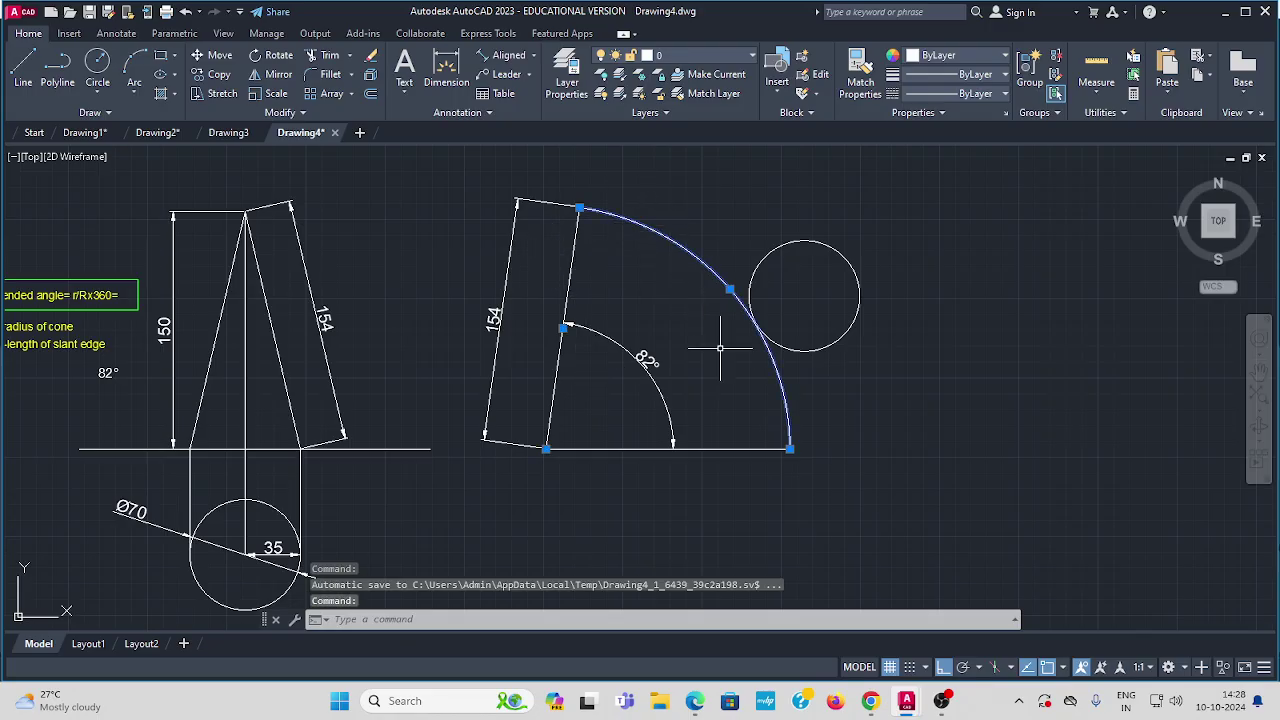
{"action": "left_click", "coordinate": [697, 448]}
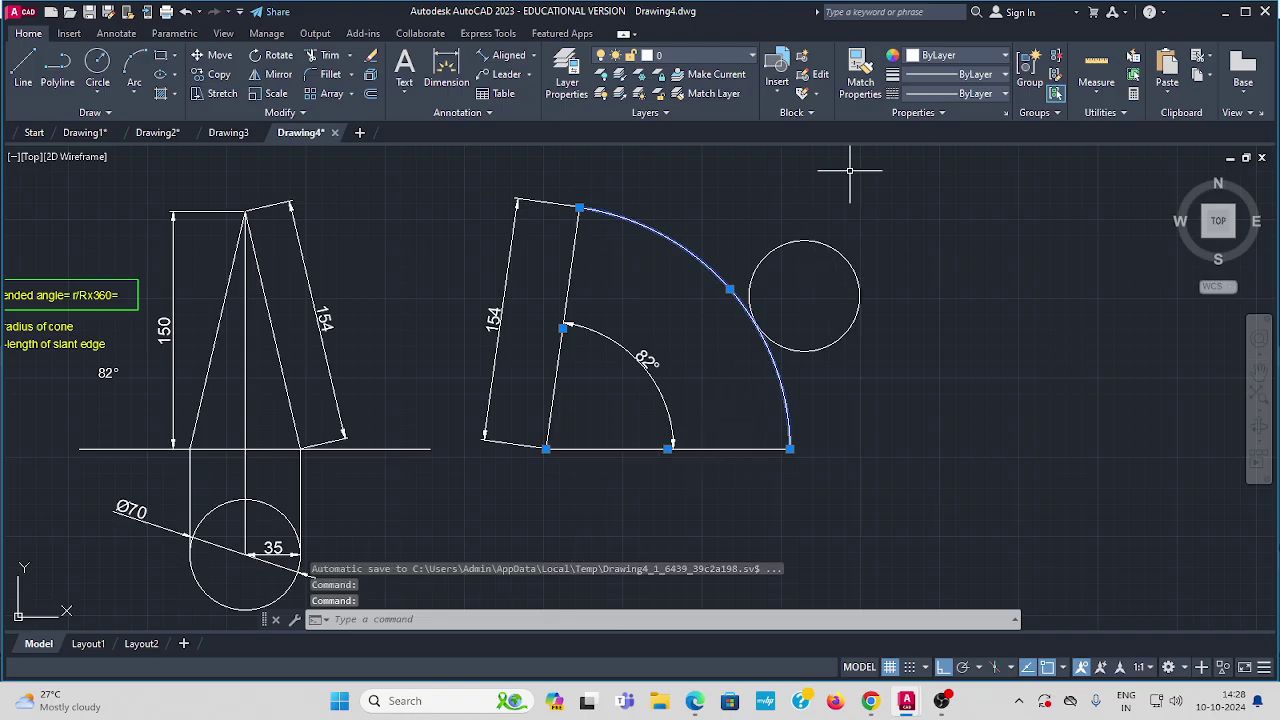
{"action": "left_click", "coordinate": [1008, 58]}
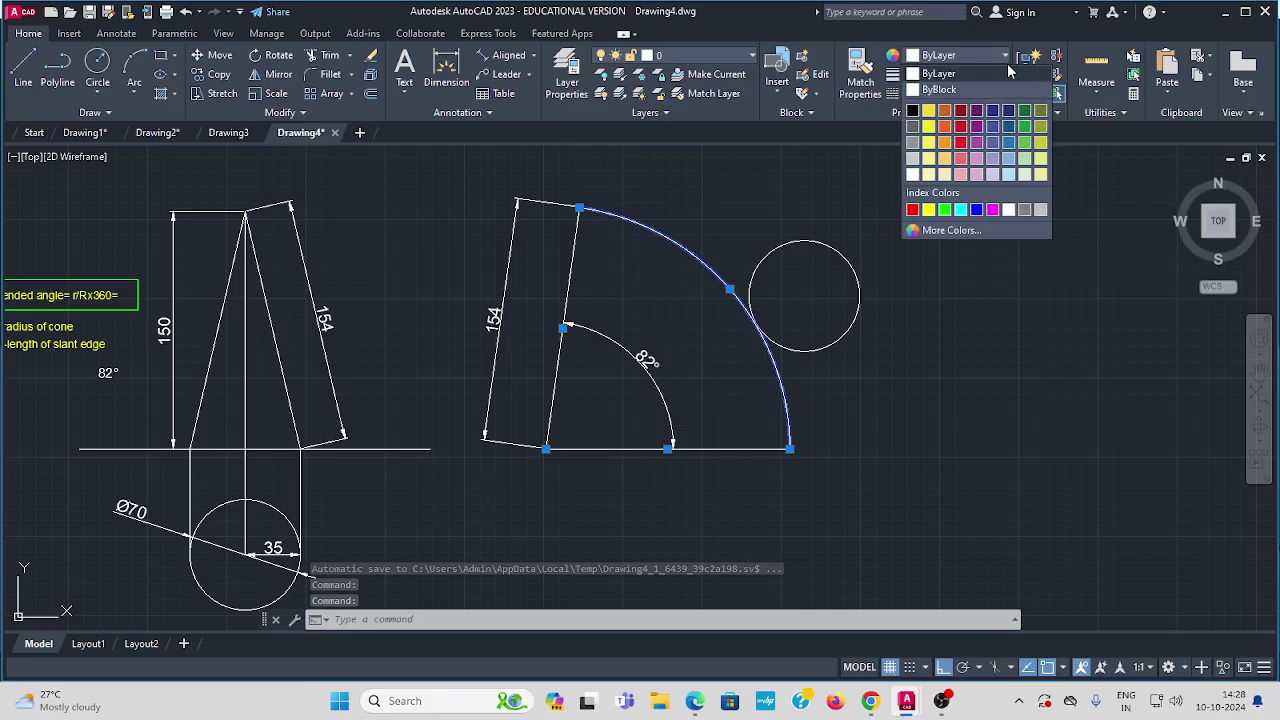
{"action": "left_click", "coordinate": [928, 210]}
{"action": "key", "text": "Escape"}
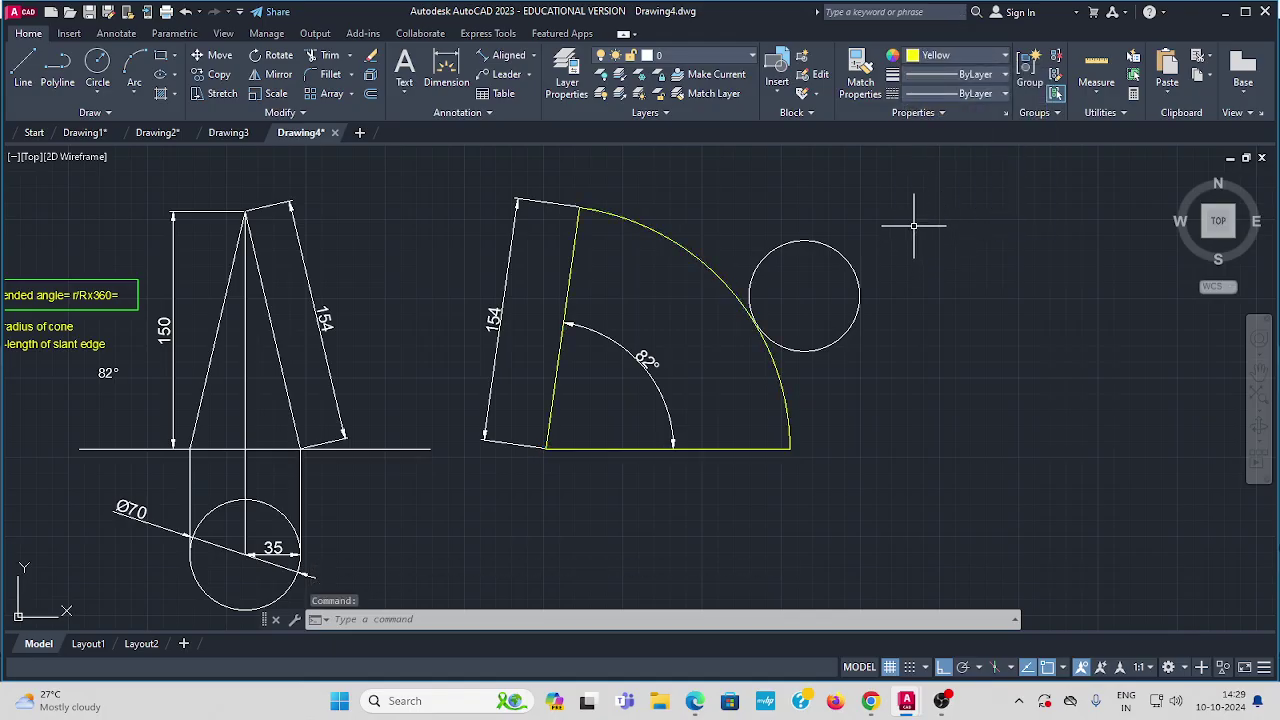
Colour the circle touching the sector's arc Yellow and delete that circle.
{"action": "left_click", "coordinate": [840, 254]}
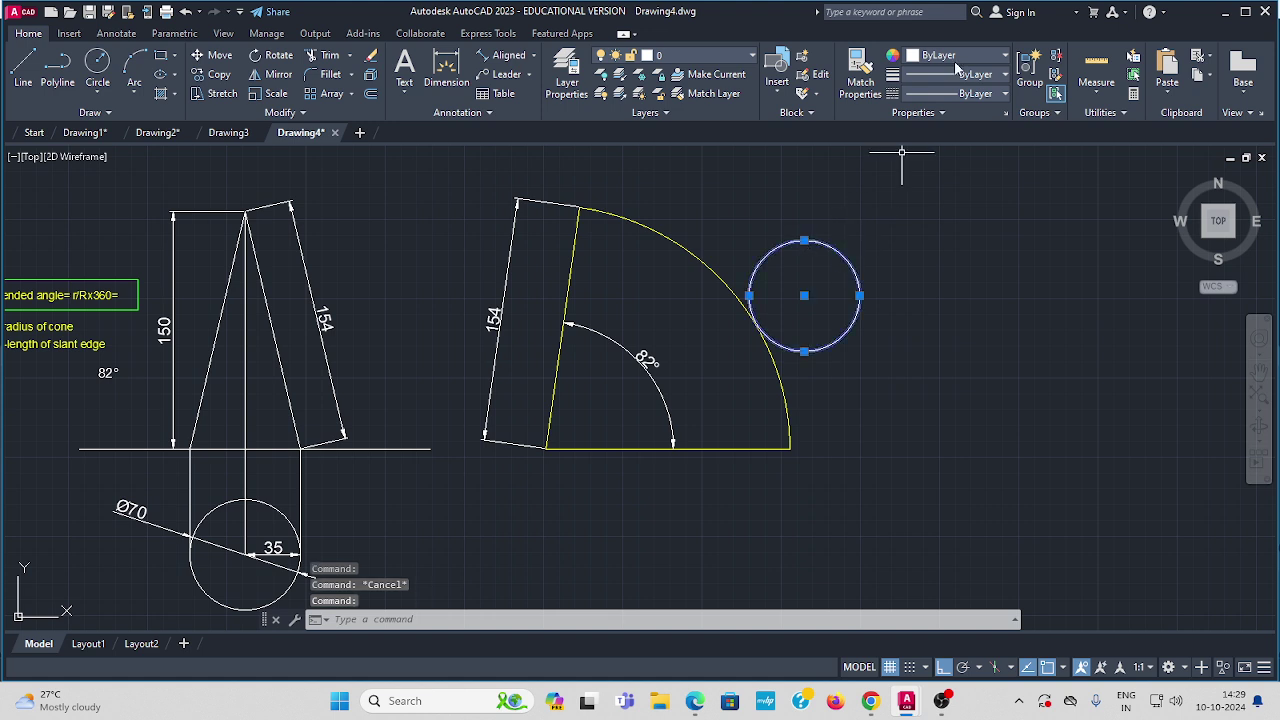
{"action": "left_click", "coordinate": [1008, 58]}
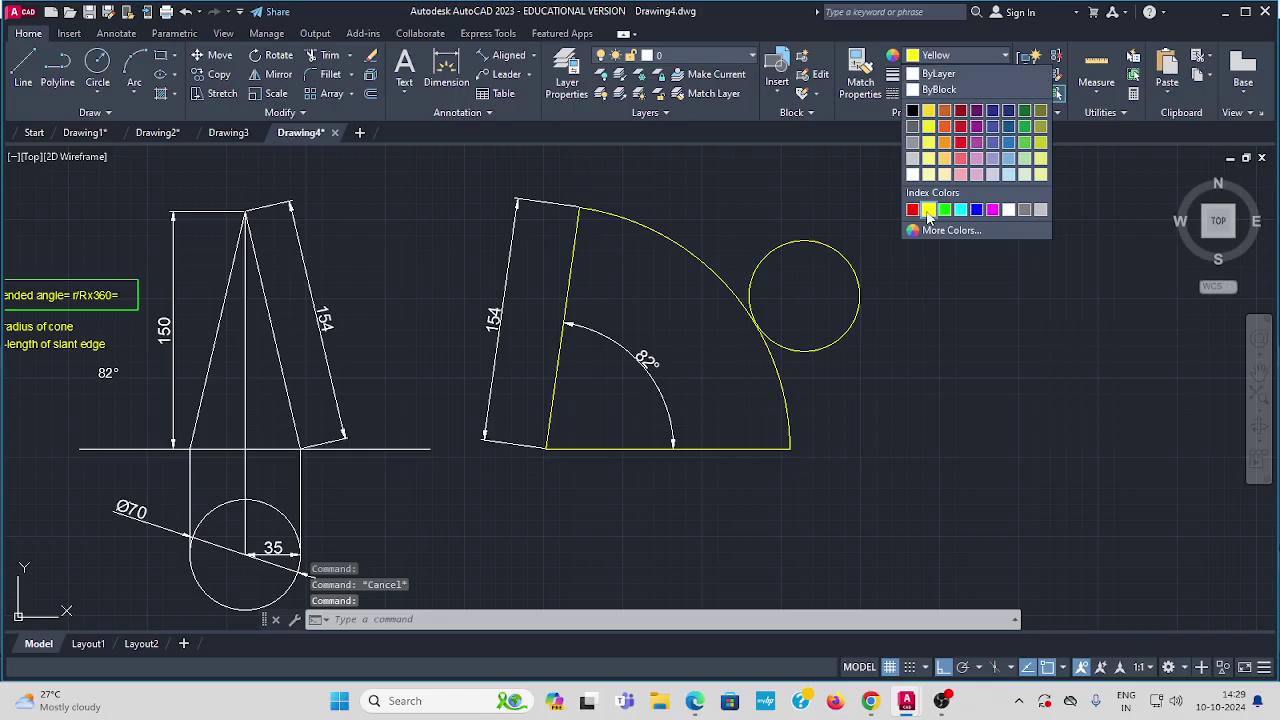
{"action": "left_click", "coordinate": [928, 212]}
{"action": "key", "text": "Delete"}
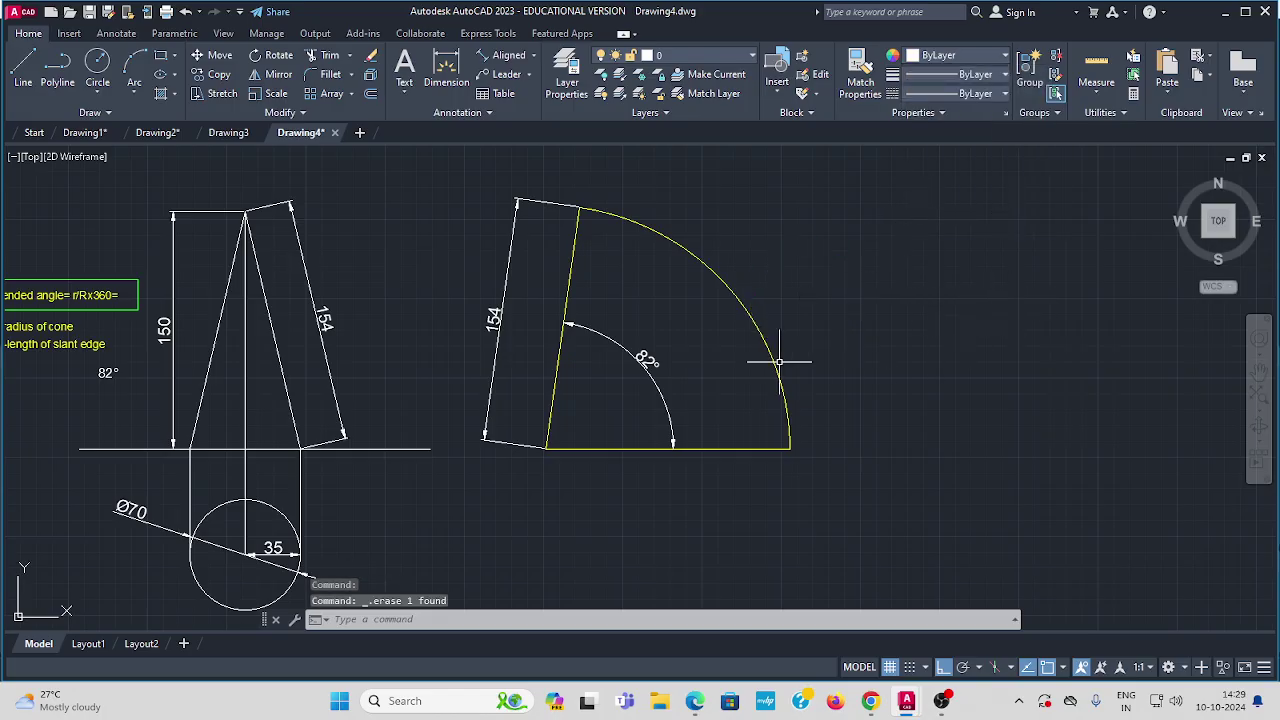
Change the colour of the sector's angular dimension and its aligned edge dimension to Cyan.
{"action": "left_click", "coordinate": [645, 358]}
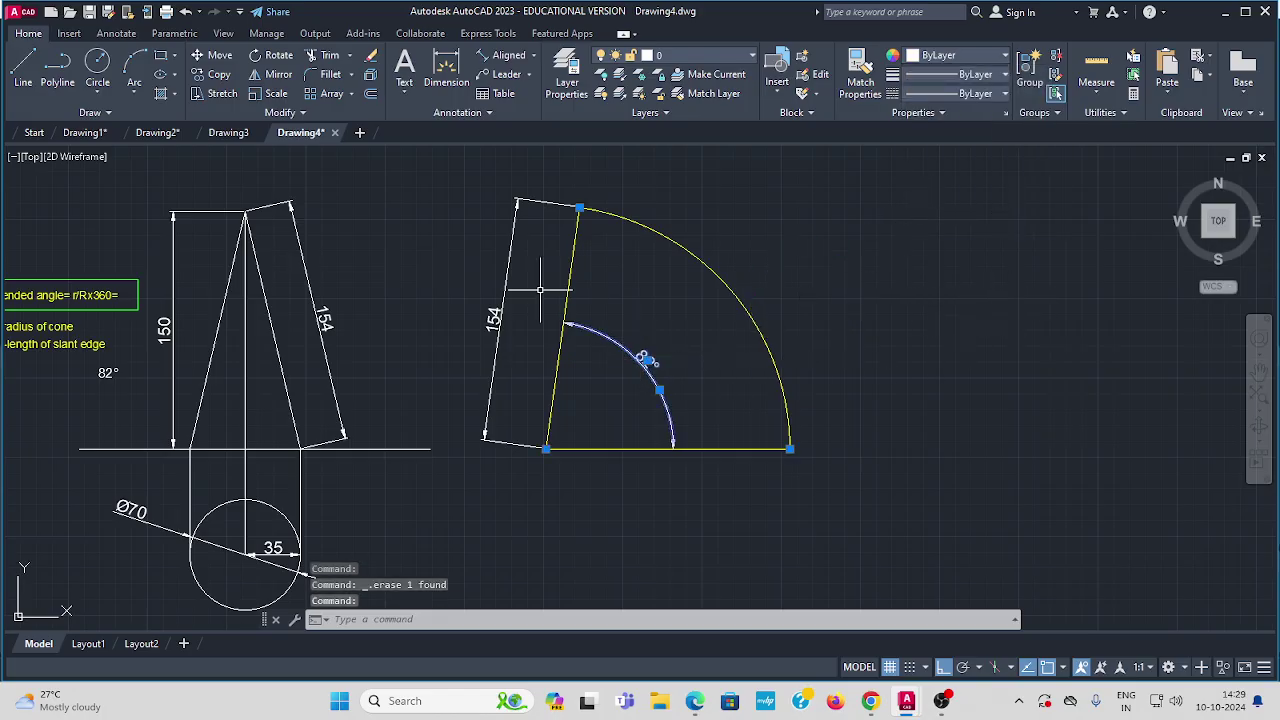
{"action": "left_click", "coordinate": [495, 320]}
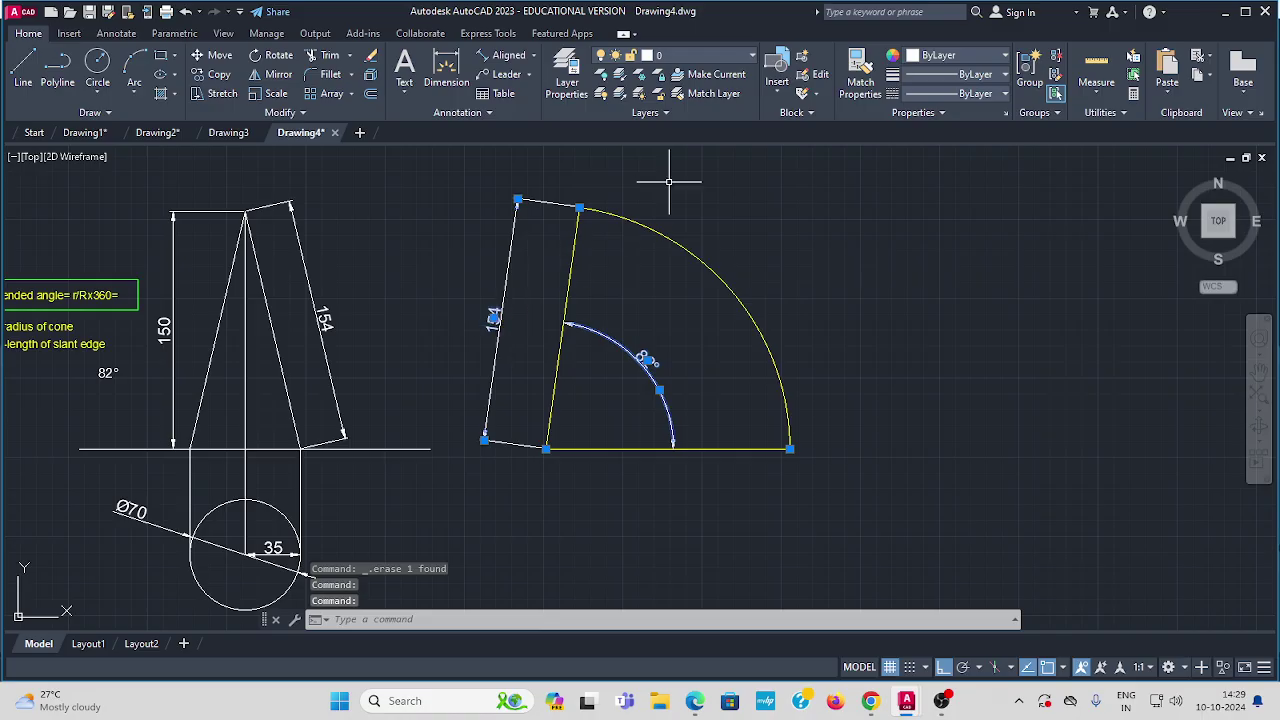
{"action": "left_click", "coordinate": [1006, 56]}
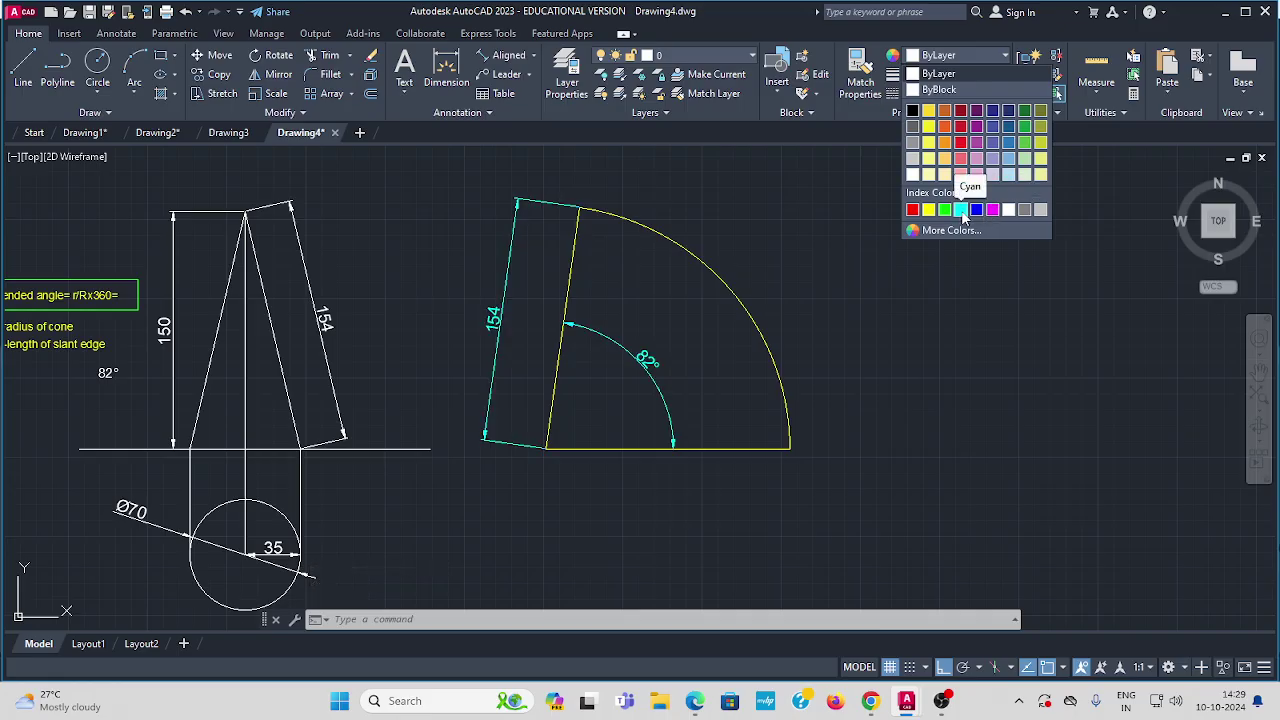
{"action": "left_click", "coordinate": [961, 210]}
{"action": "key", "text": "Escape"}
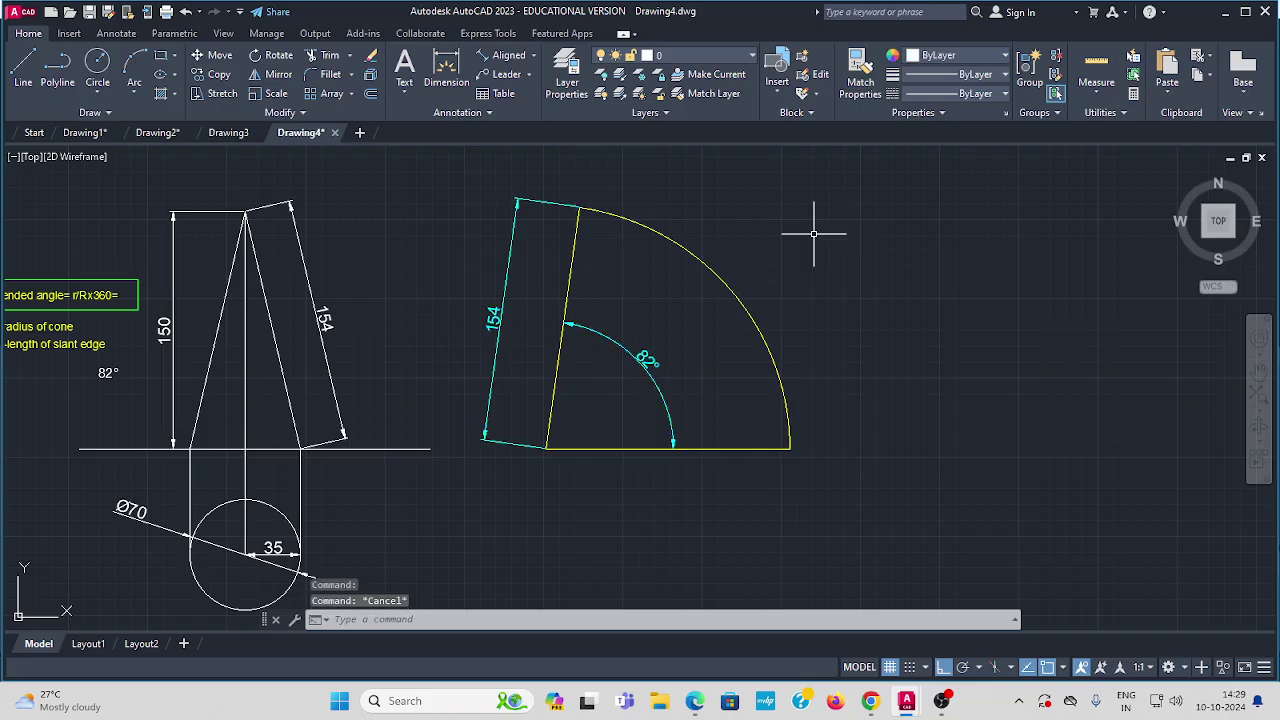
{"action": "scroll", "coordinate": [652, 310], "scroll_direction": "down", "scroll_amount": 3}
{"action": "scroll", "coordinate": [620, 358], "scroll_direction": "up", "scroll_amount": 2}
{"action": "scroll", "coordinate": [620, 358], "scroll_direction": "up", "scroll_amount": 2}
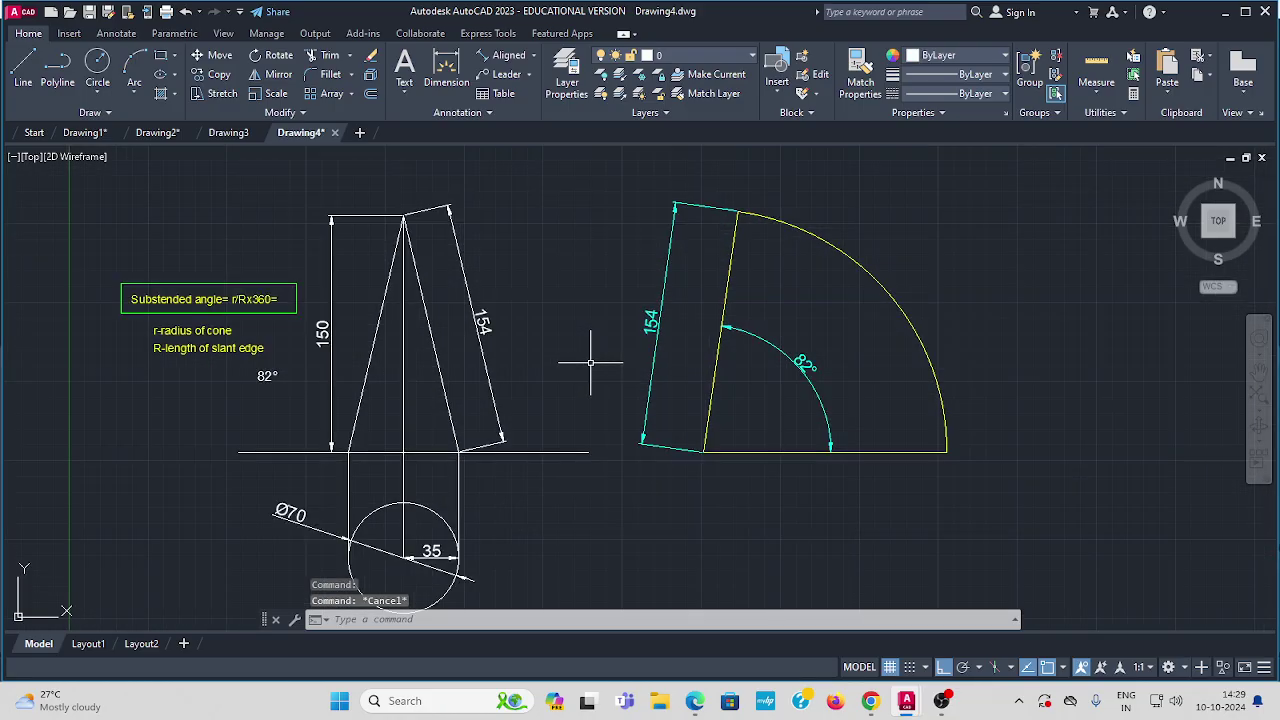
{"action": "middle_click_drag", "start_coordinate": [569, 451], "coordinate": [583, 429]}
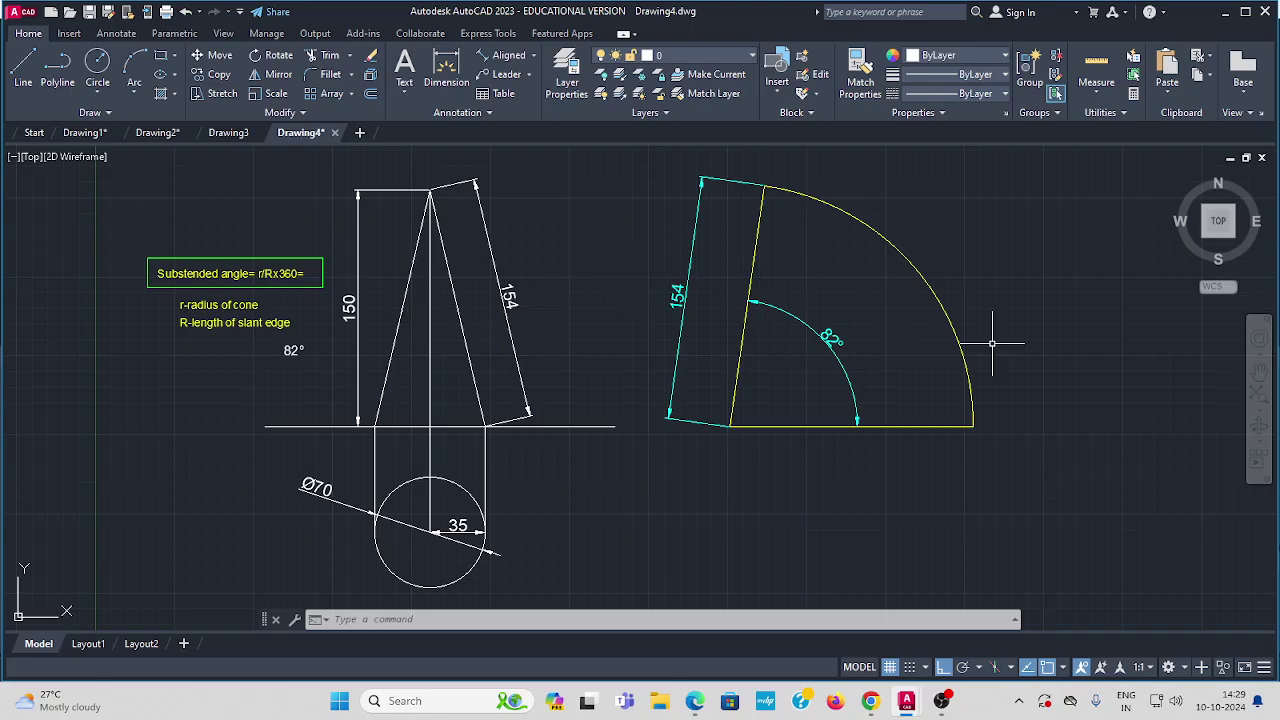
{"action": "mouse_move", "coordinate": [946, 696]}
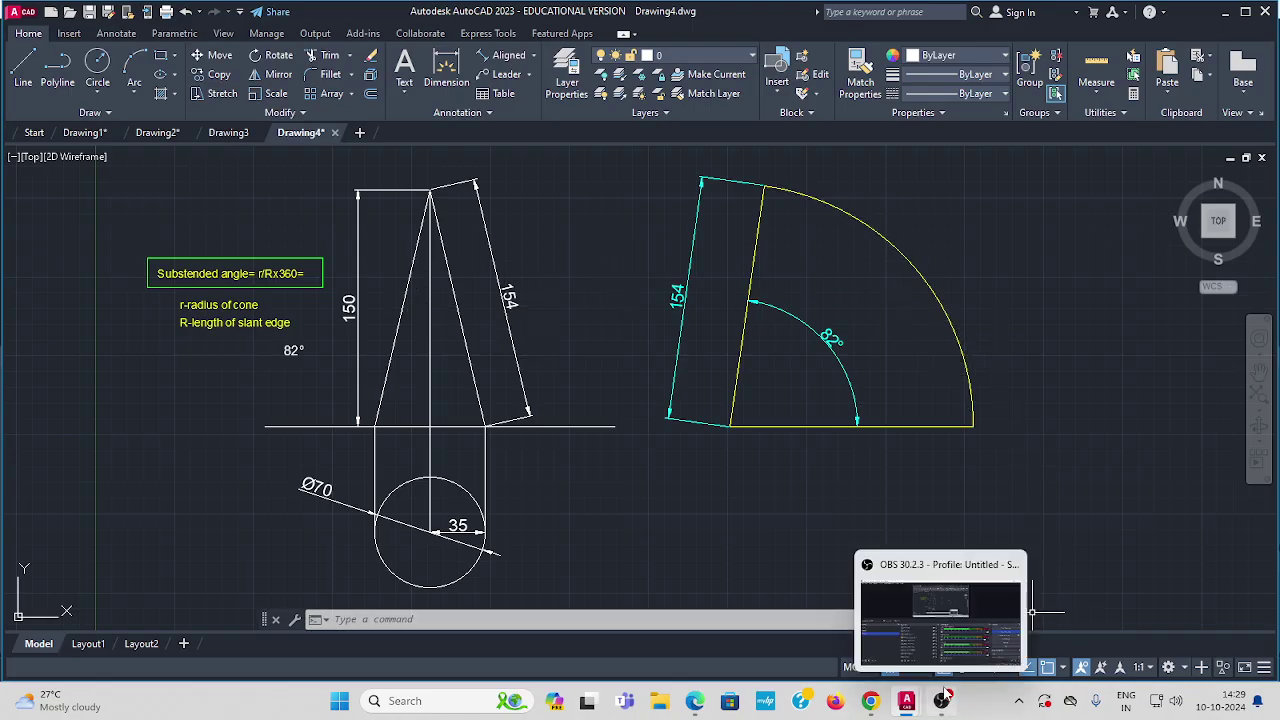